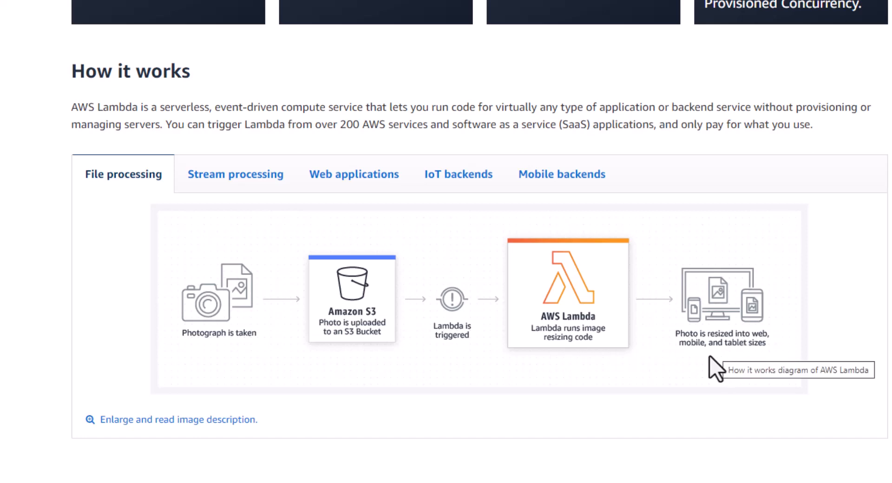
Review the Stream processing and Web applications diagrams, the AWS Lambda introduction and the service highlights
click(222, 186)
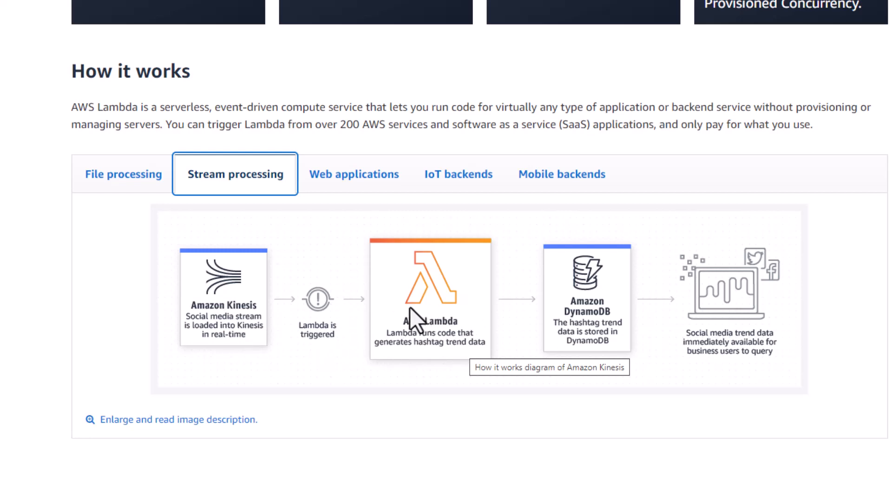
click(353, 181)
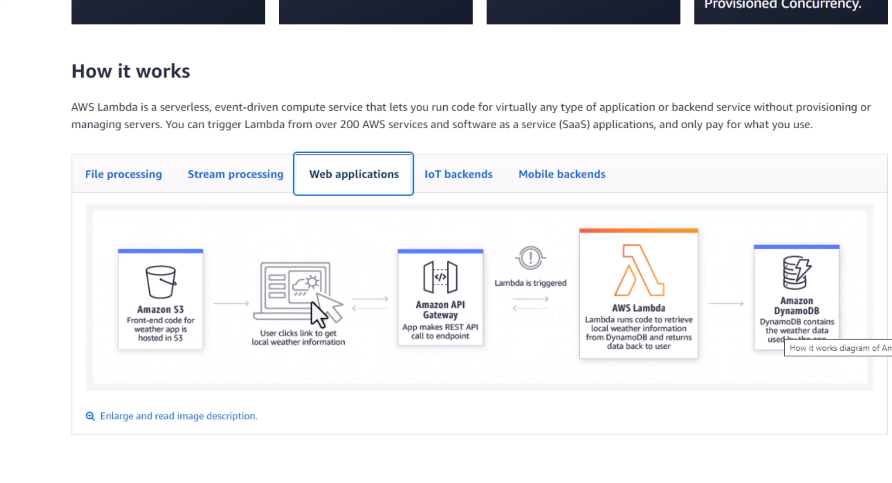
scroll(338, 403, down, 5)
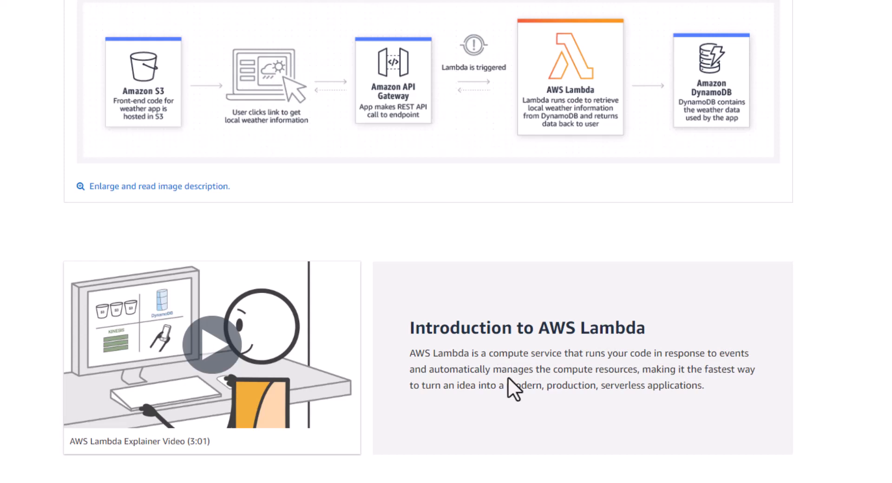
drag(634, 370, 550, 364)
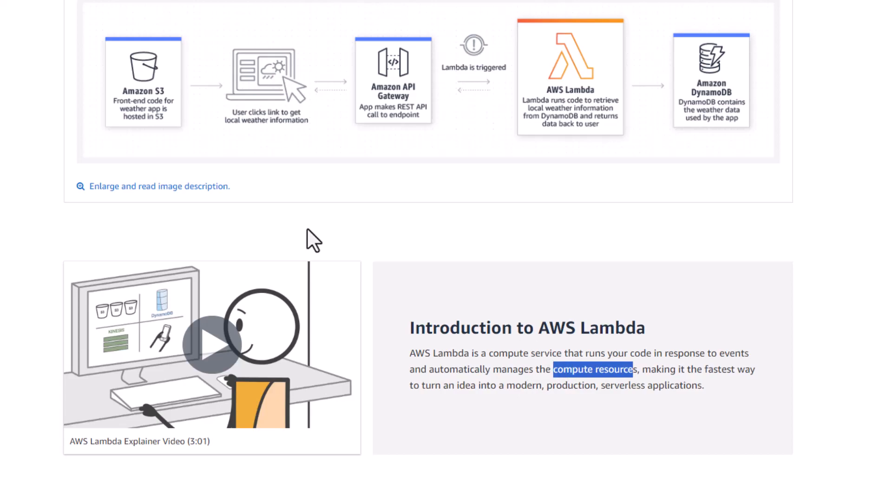
scroll(344, 242, up, 10)
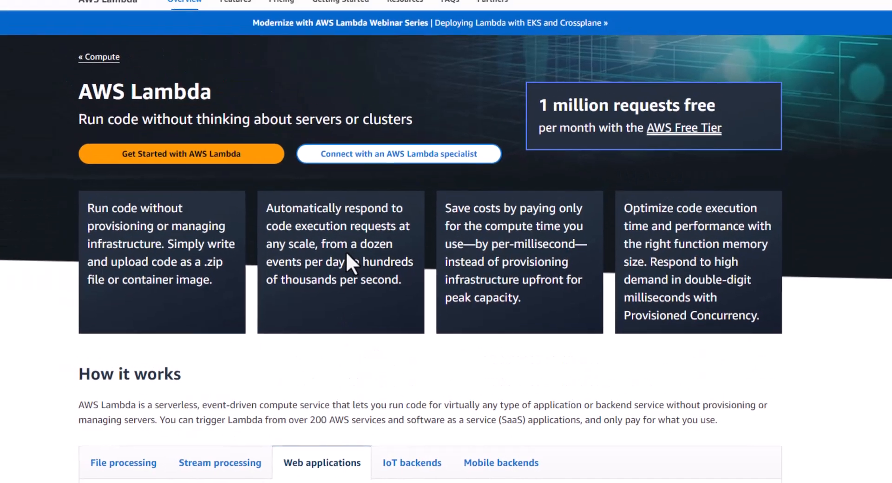
scroll(346, 252, down, 5)
scroll(378, 238, up, 5)
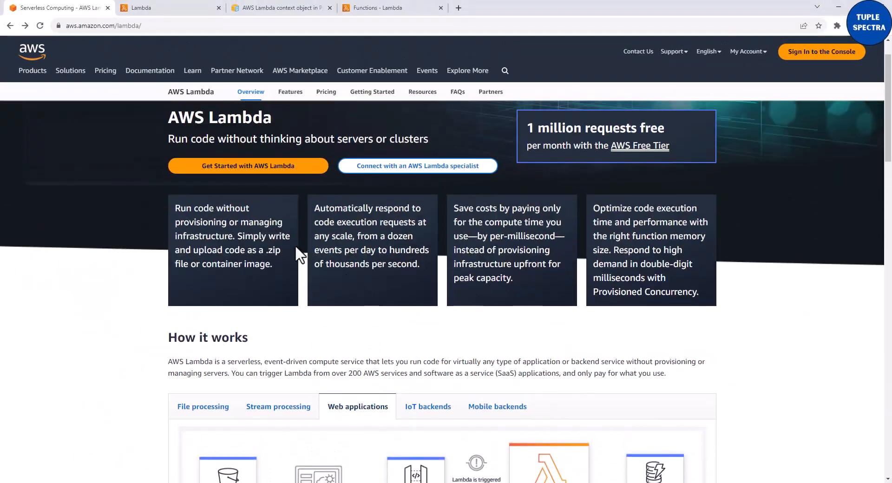
Open the "Get Started with AWS Lambda" link in a separate browser tab and switch to it
right_click(233, 165)
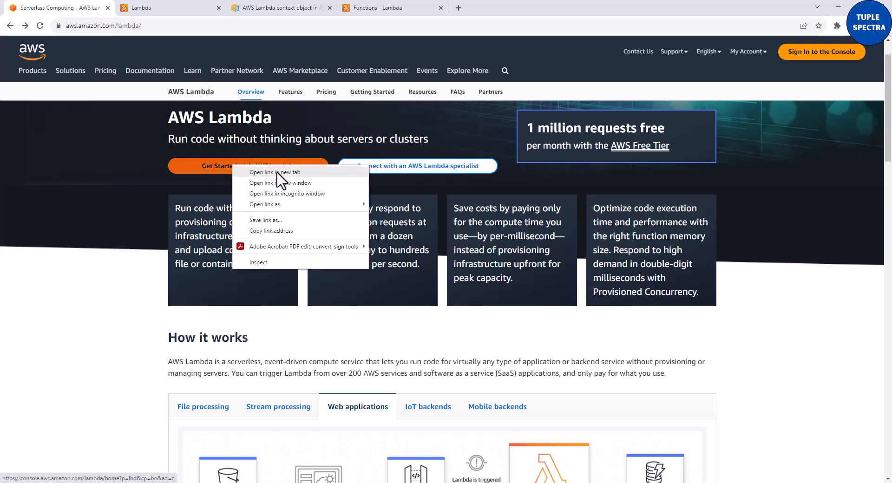
click(277, 173)
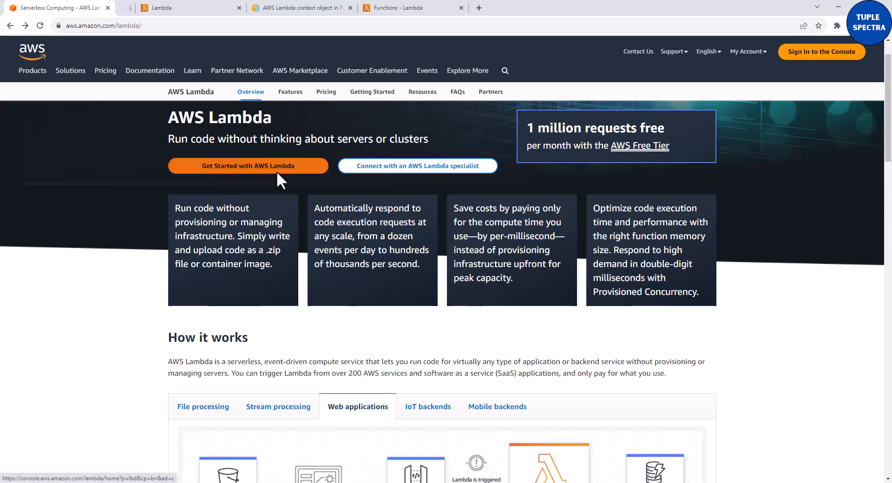
click(176, 7)
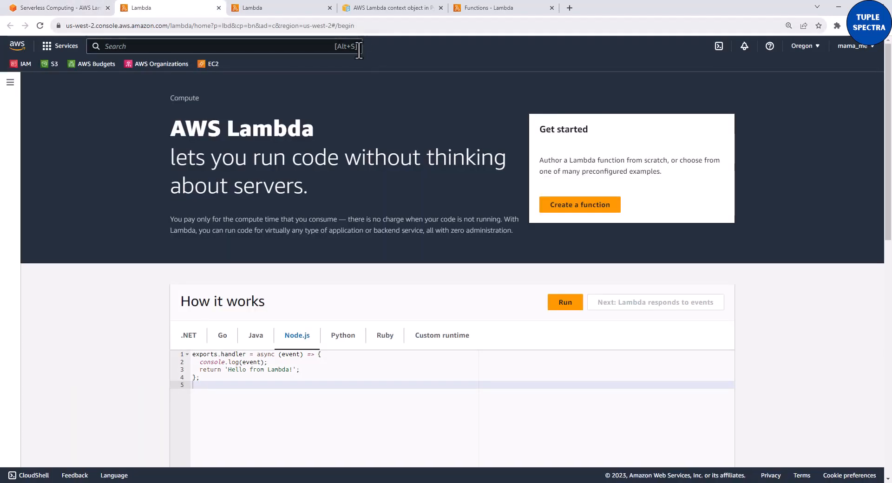
Remove the final "begin" segment from the Lambda console page address
click(409, 26)
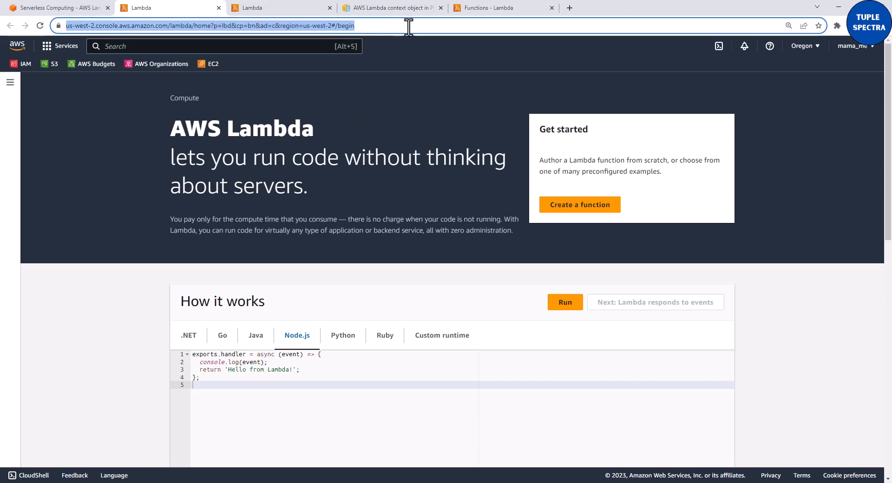
click(411, 26)
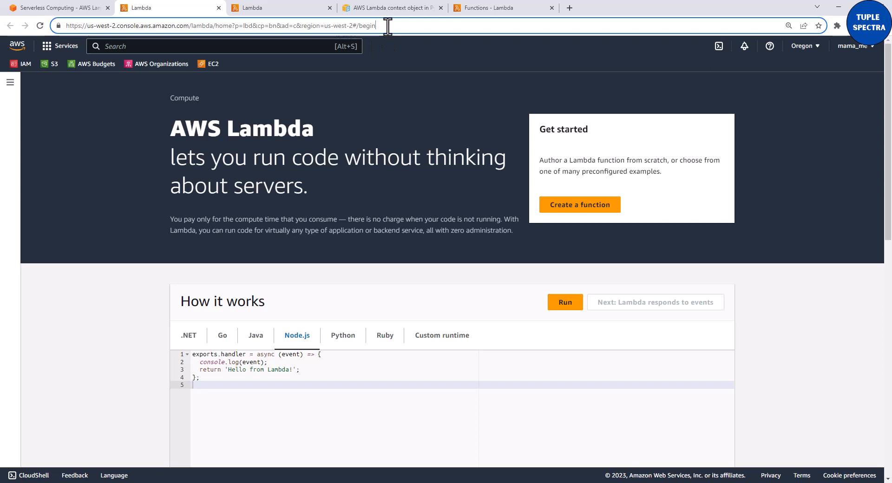
key(BackSpace)
key(BackSpace)
key(BackSpace)
key(BackSpace)
key(BackSpace)
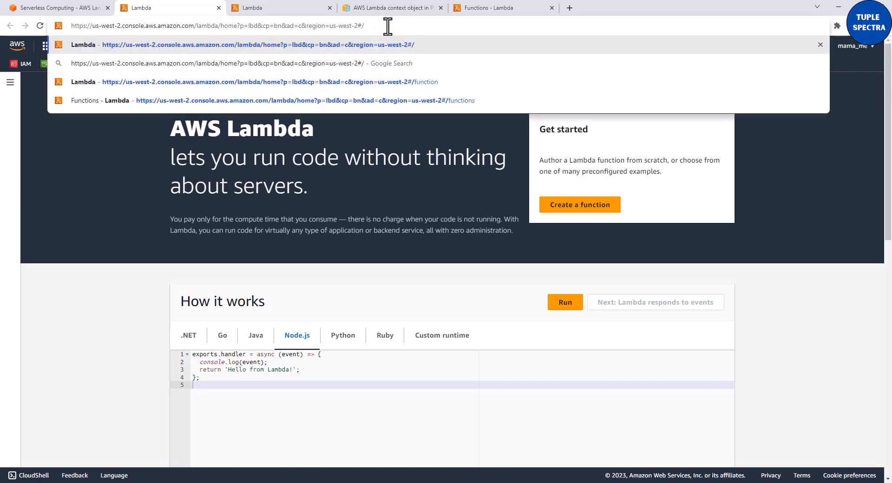
text(FUNCTIONS)
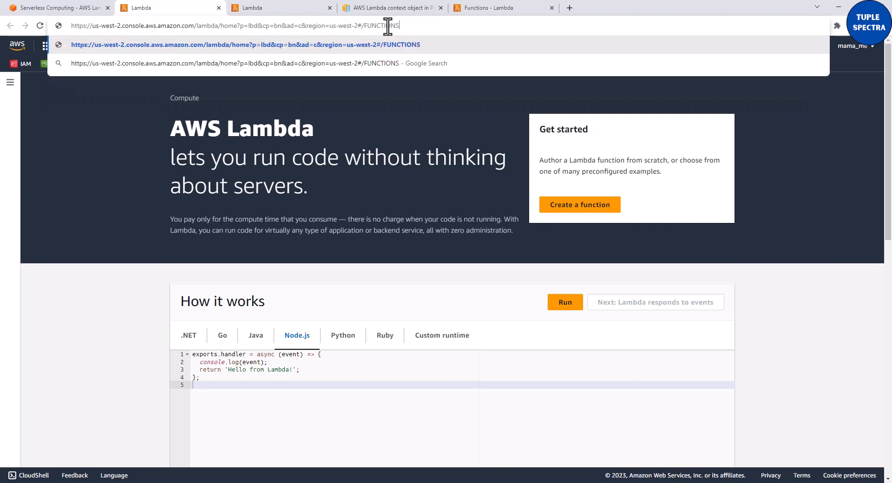
key(BackSpace)
key(BackSpace)
key(BackSpace)
key(BackSpace)
key(BackSpace)
key(BackSpace)
key(BackSpace)
key(BackSpace)
key(BackSpace)
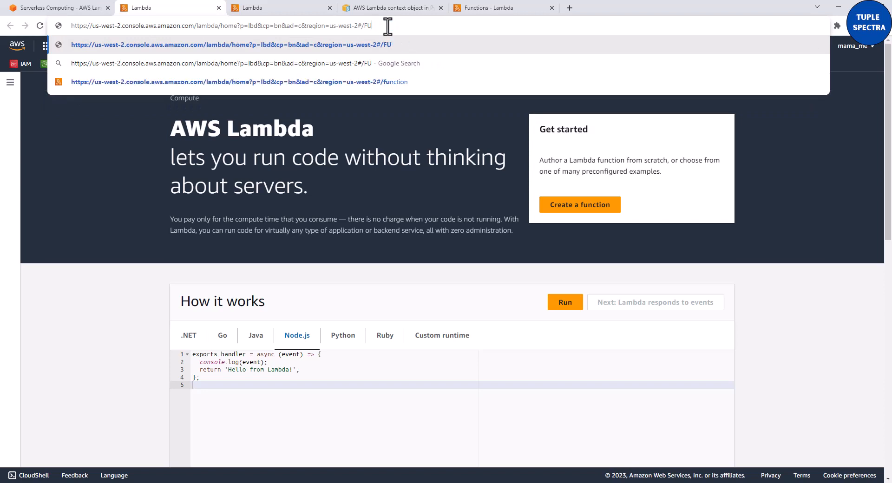
Complete the console address with "functions" and load the Lambda Functions page
text(functions)
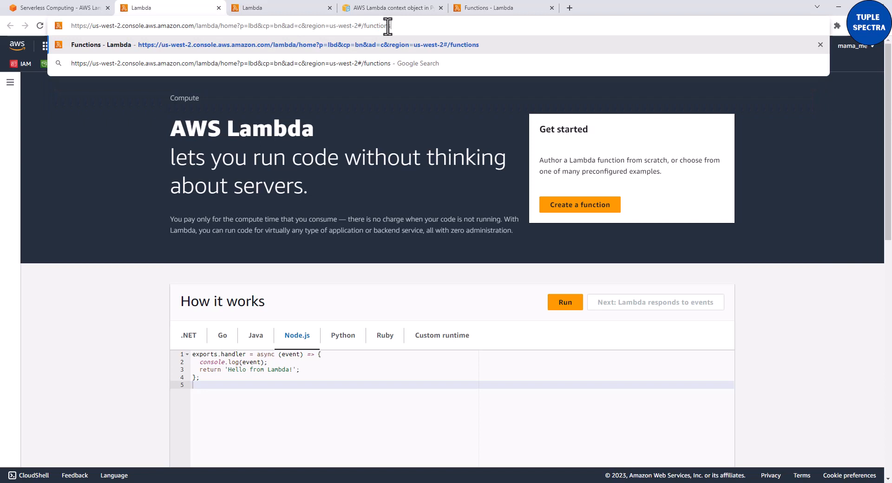
key(Return)
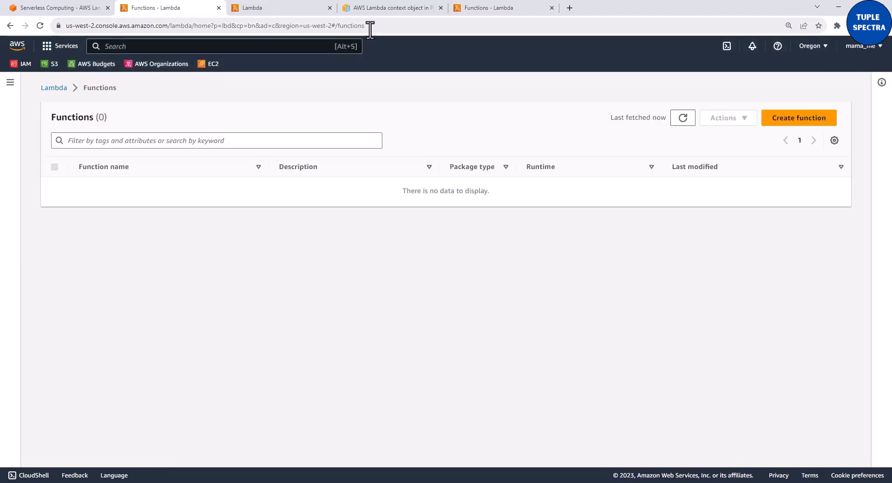
Highlight the us-west-2 region and the "functions" segment within the page address
click(375, 30)
click(376, 31)
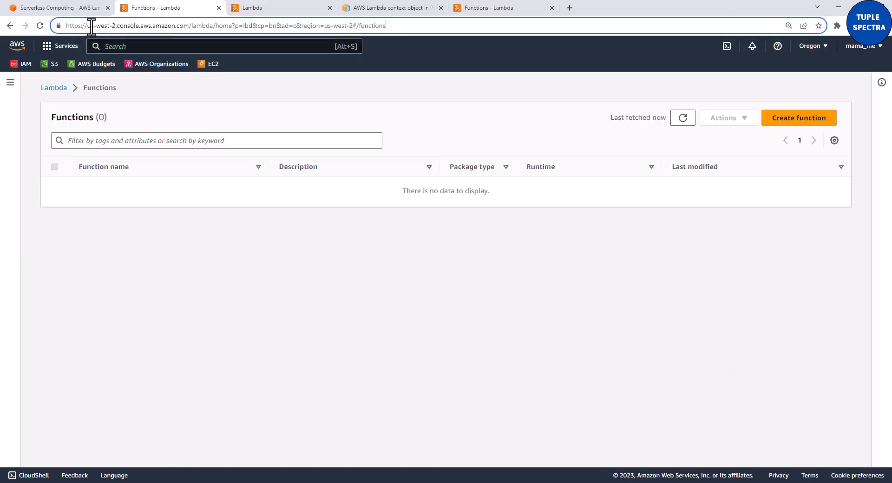
drag(87, 25, 115, 26)
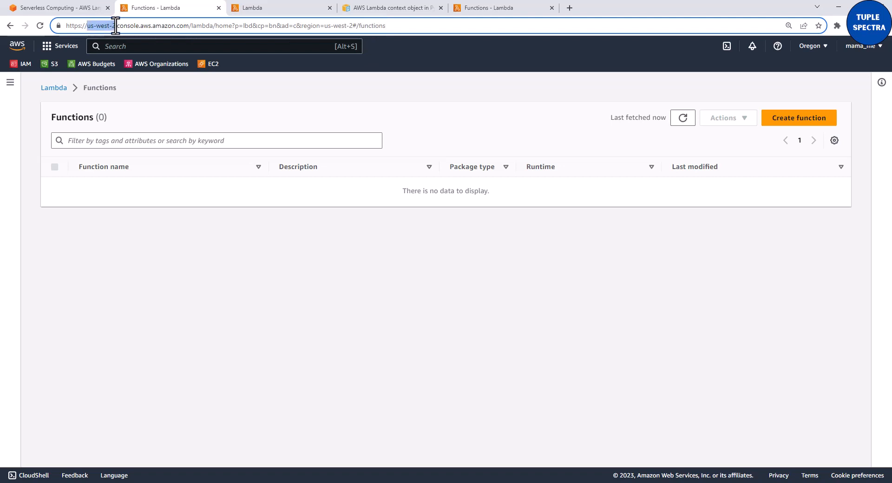
drag(306, 26, 405, 27)
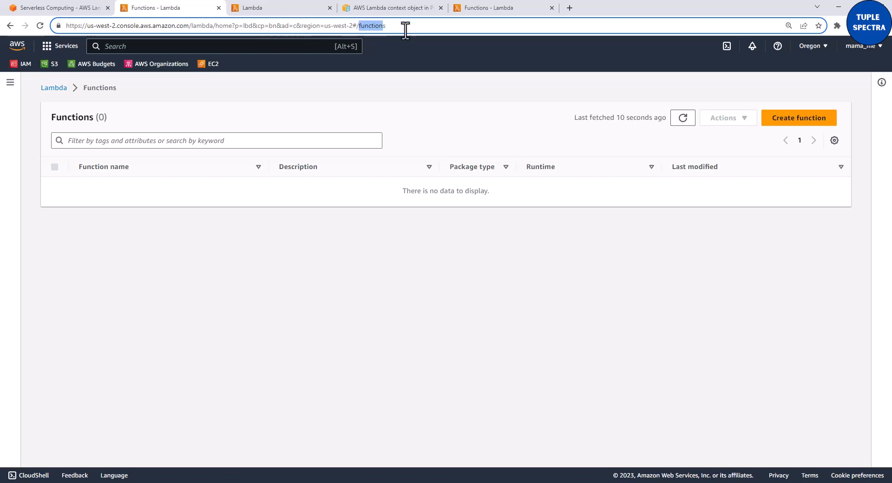
Replace the last segment of the page address with "begin" and load the Lambda start page
click(395, 26)
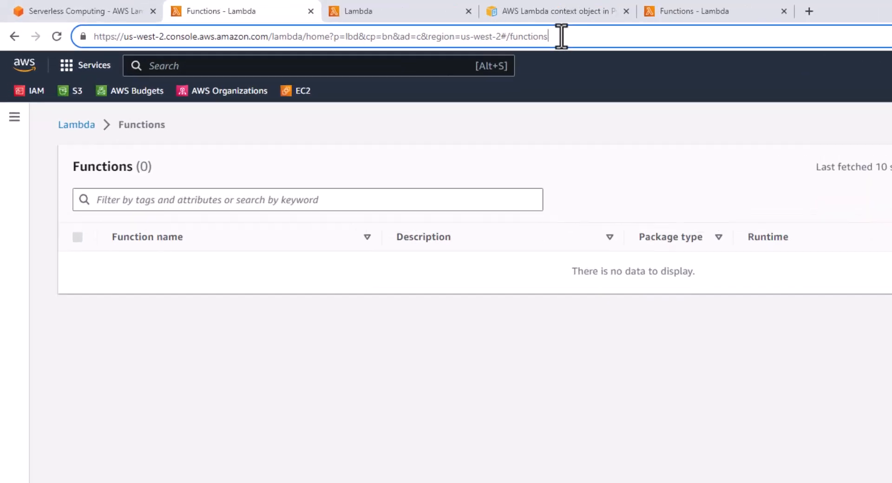
key(BackSpace)
key(BackSpace)
key(BackSpace)
key(BackSpace)
key(BackSpace)
key(BackSpace)
key(BackSpace)
key(BackSpace)
key(BackSpace)
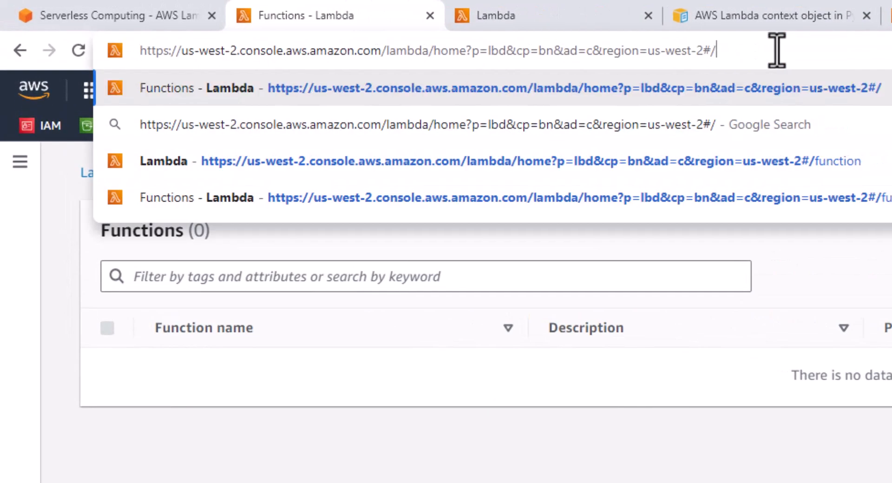
text(begin)
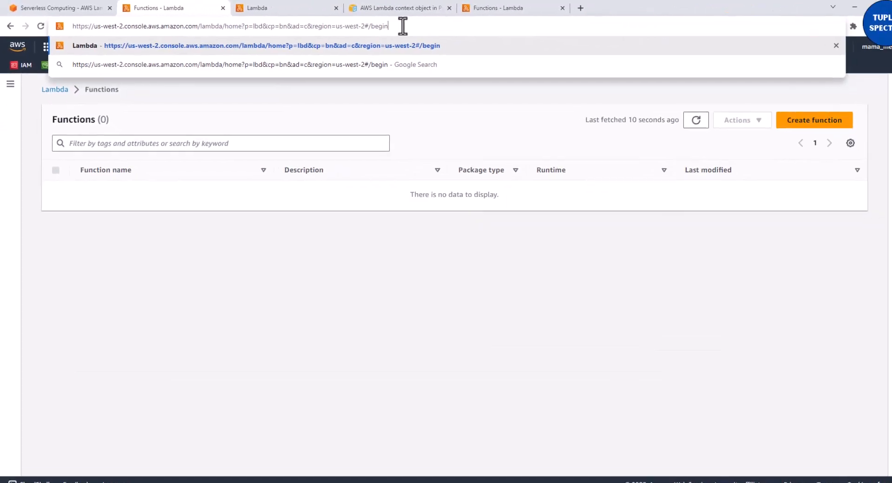
key(Return)
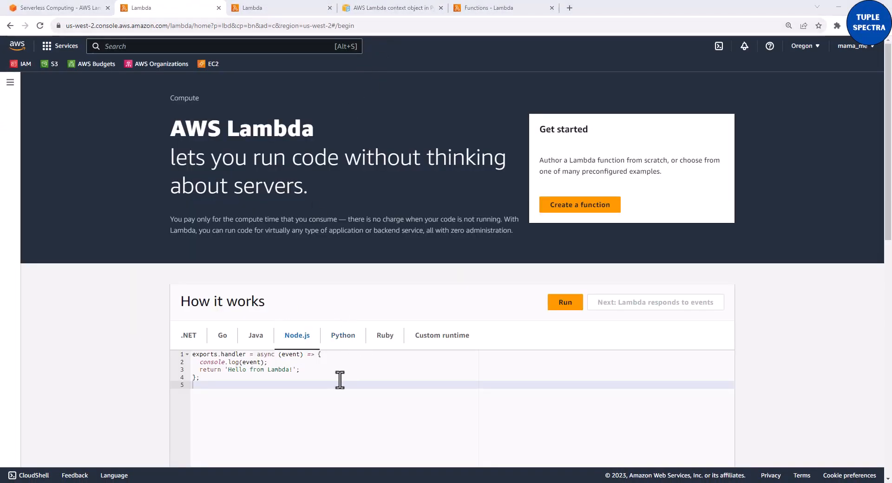
Show the Python version of the sample code in the How it works section
scroll(354, 384, down, 1)
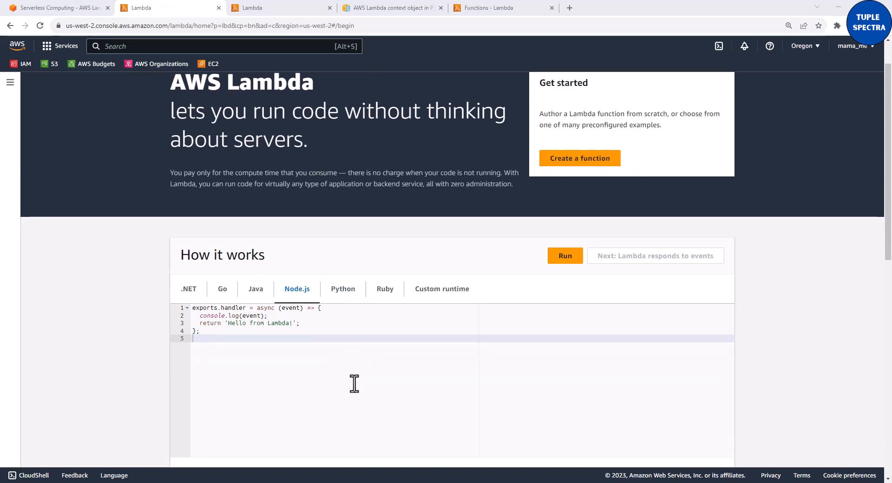
click(343, 290)
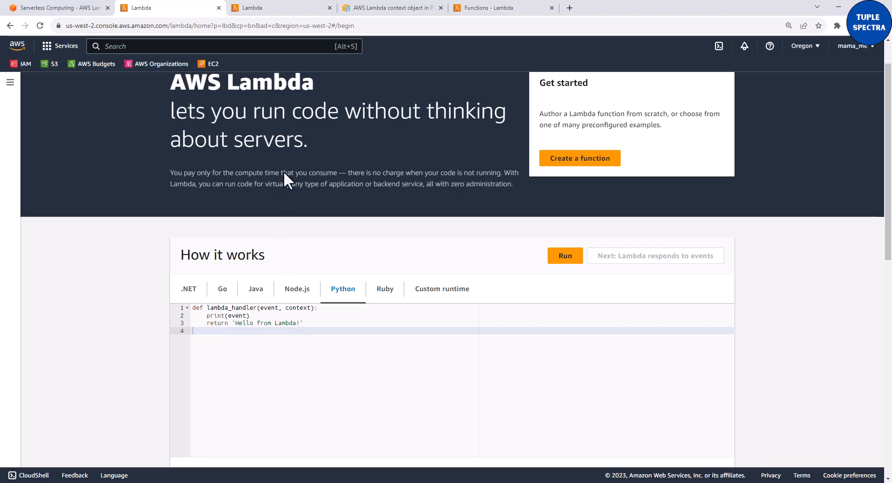
Examine the lambda_handler function name and its event and context parameters in the Python sample by highlighting each
double_click(226, 308)
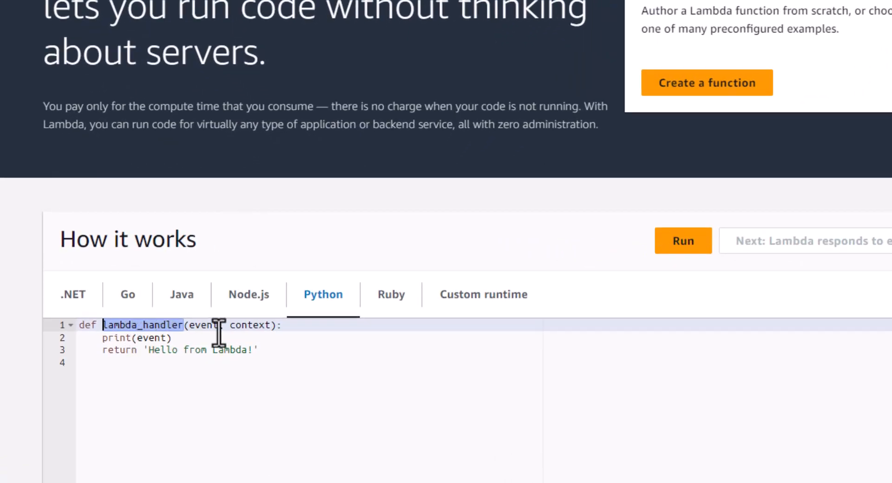
double_click(200, 325)
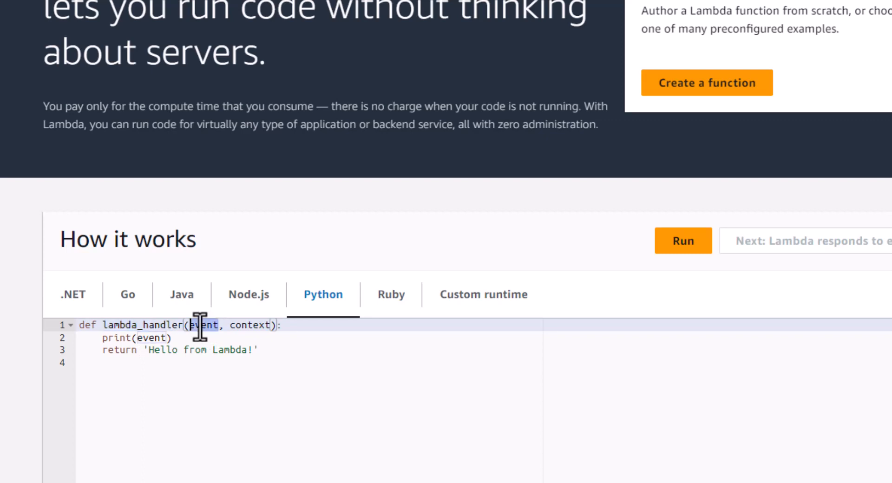
click(257, 326)
double_click(257, 325)
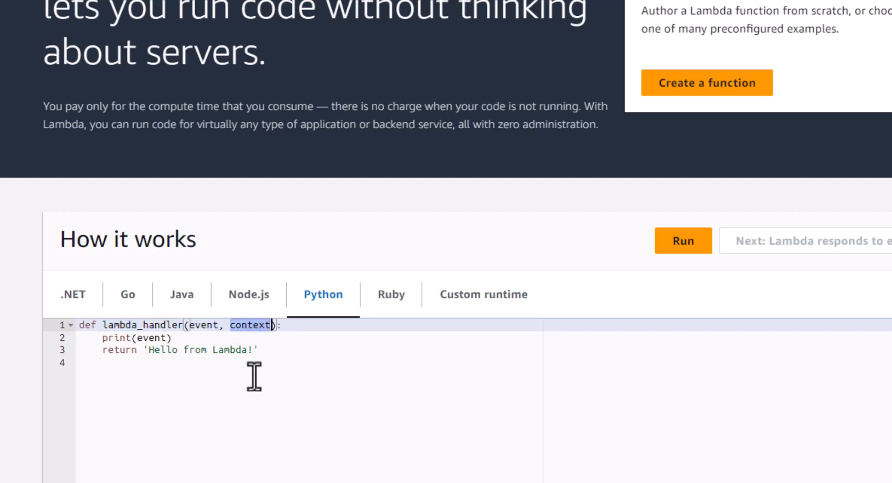
click(199, 326)
double_click(200, 326)
double_click(244, 326)
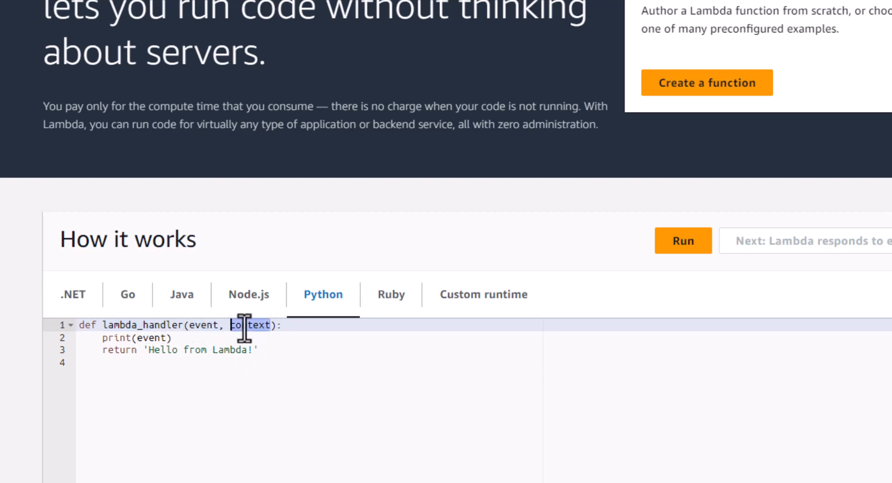
click(200, 326)
double_click(200, 326)
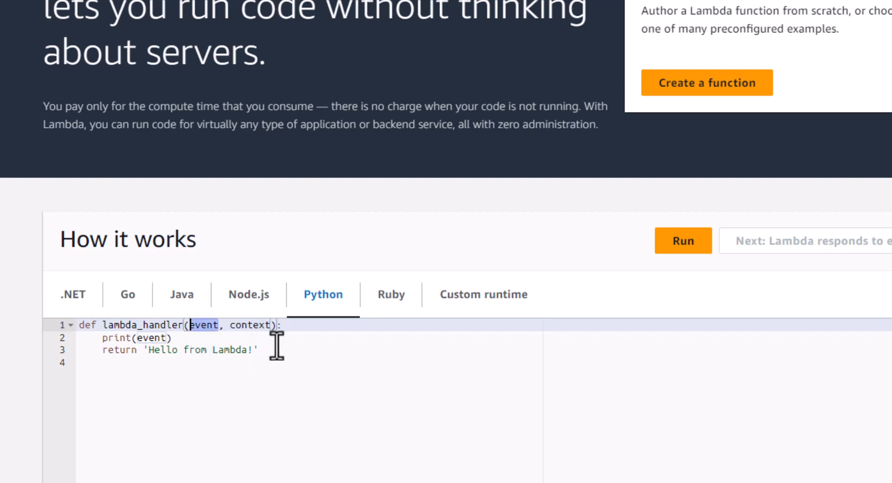
double_click(255, 326)
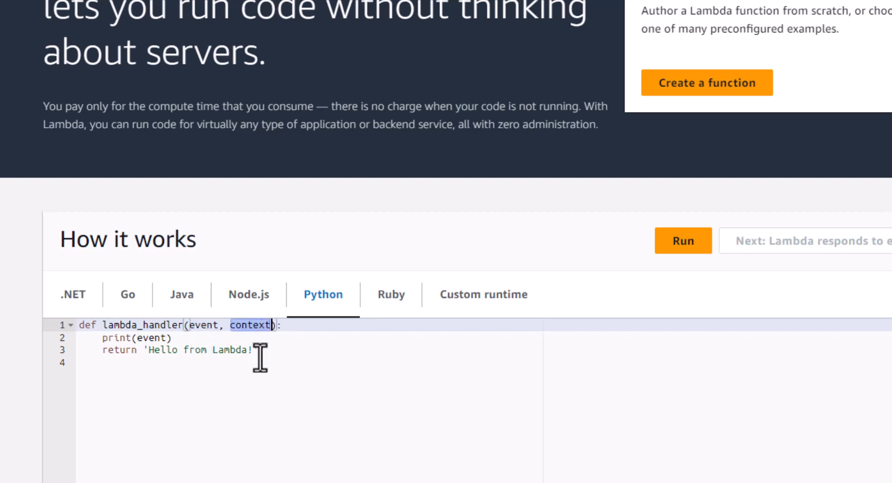
double_click(202, 325)
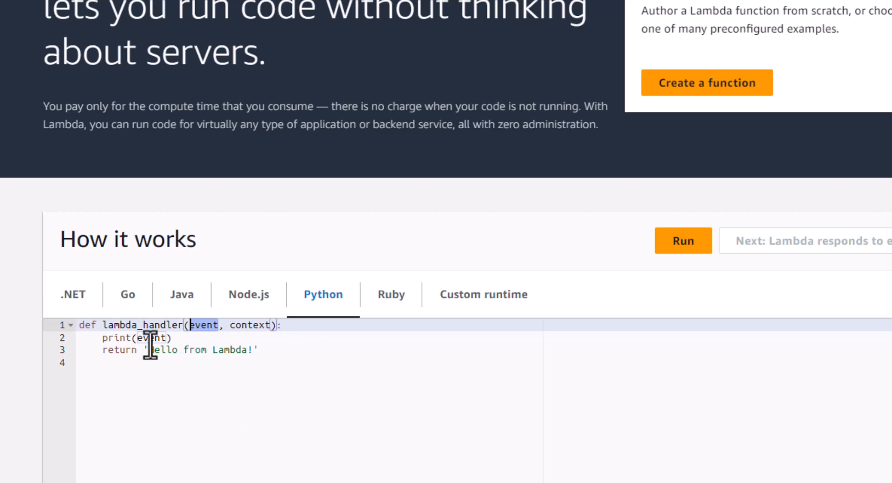
double_click(124, 325)
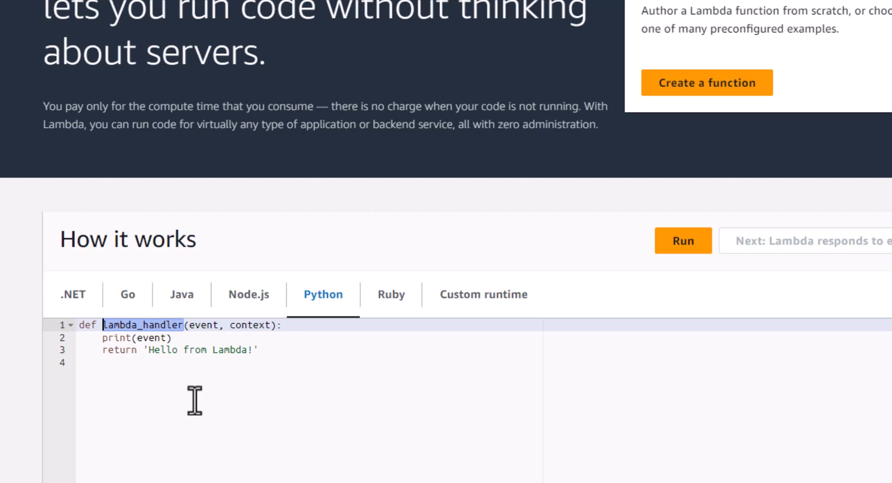
double_click(206, 325)
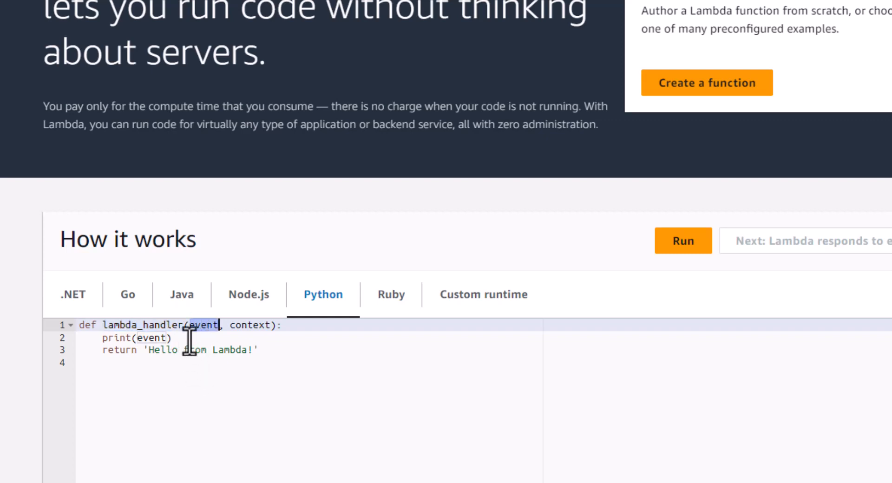
double_click(197, 327)
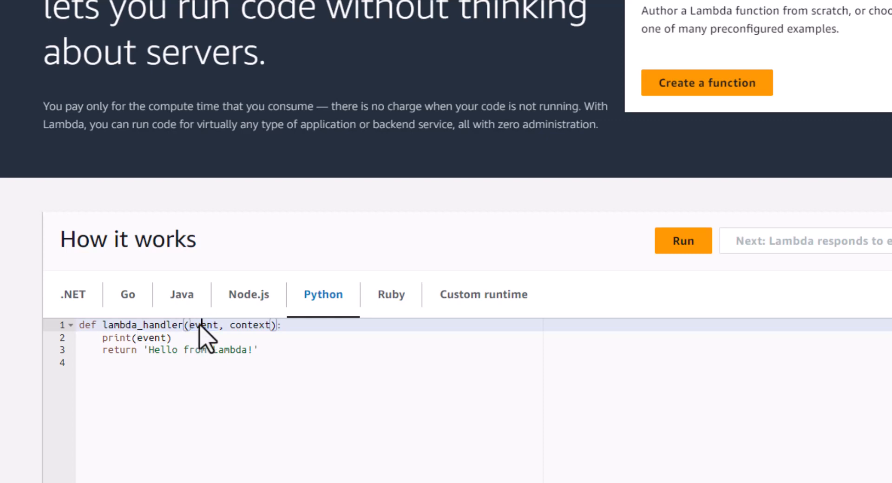
Review the event and context parameters and the lambda_handler name in the Python sample by highlighting each
triple_click(200, 325)
double_click(198, 326)
double_click(245, 328)
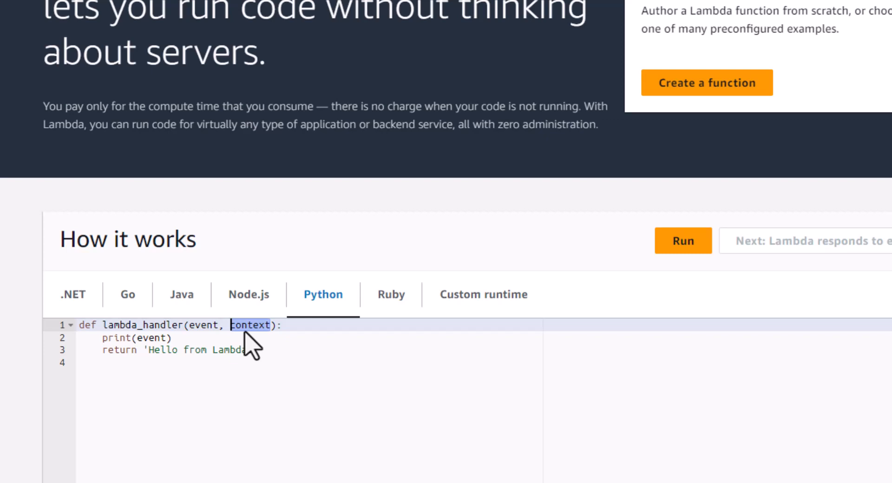
double_click(140, 324)
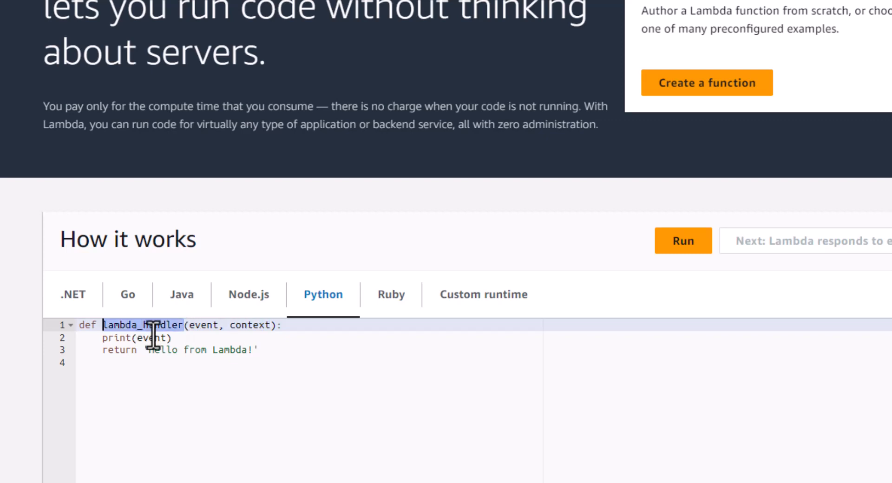
double_click(241, 328)
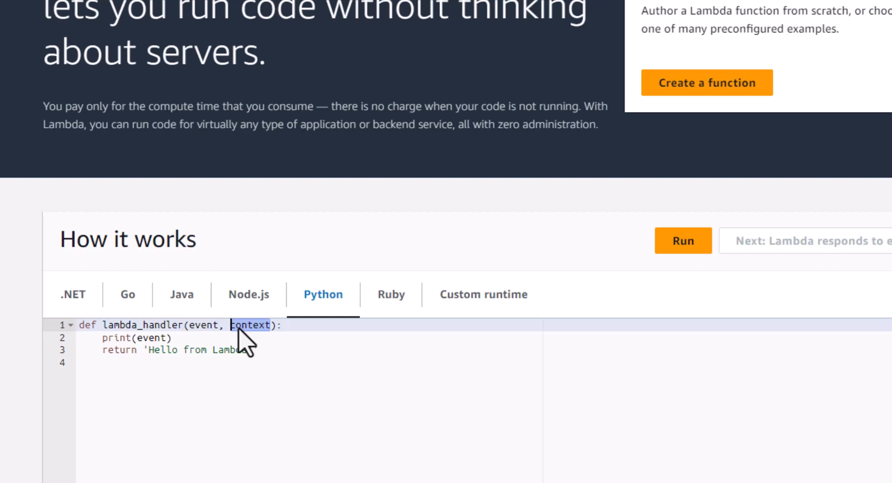
Bring up the "AWS Lambda context object in Python" documentation page and highlight part of its title
click(395, 5)
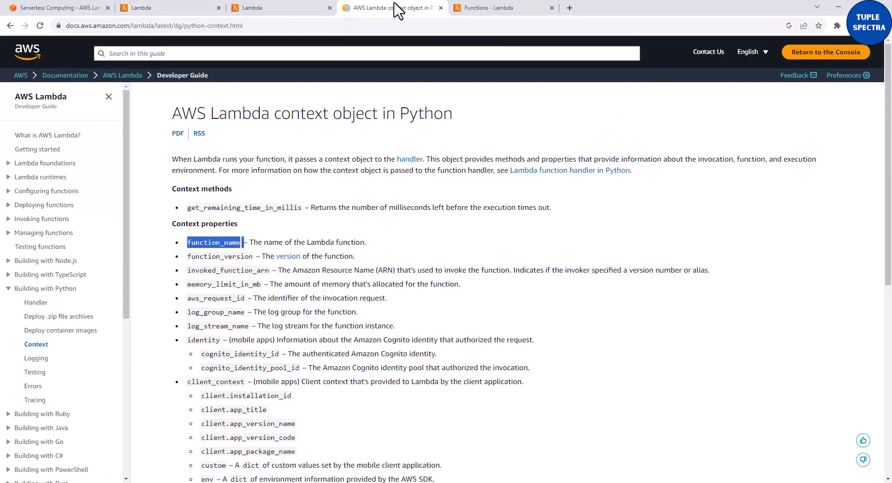
double_click(264, 25)
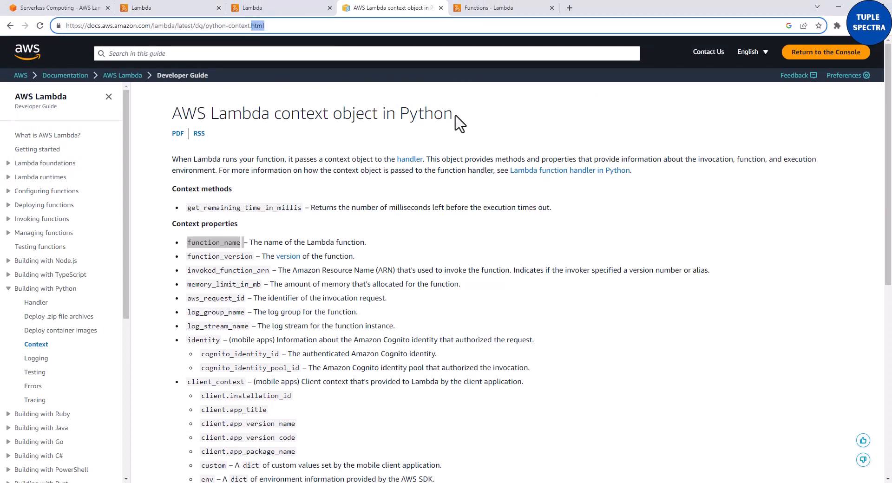
drag(455, 116, 394, 114)
scroll(260, 260, down, 1)
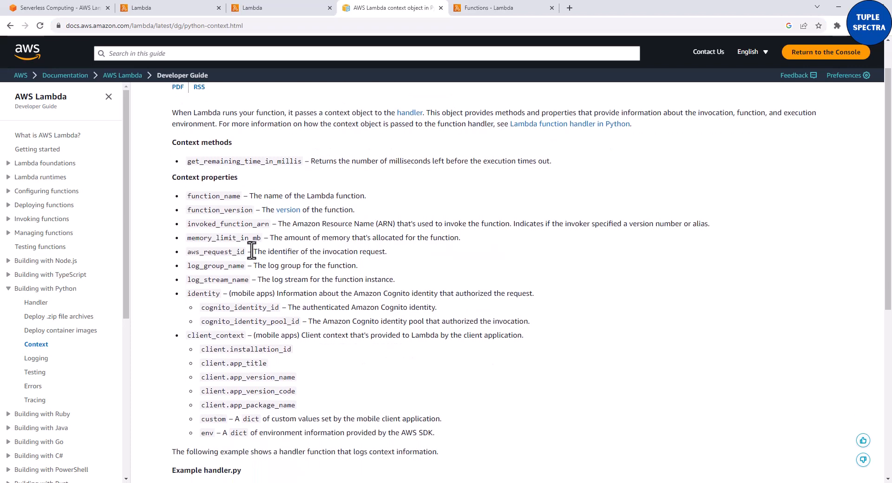
Examine the function_name, function_version and memory_limit_in_mb context properties by highlighting parts of their entries
drag(204, 196, 353, 198)
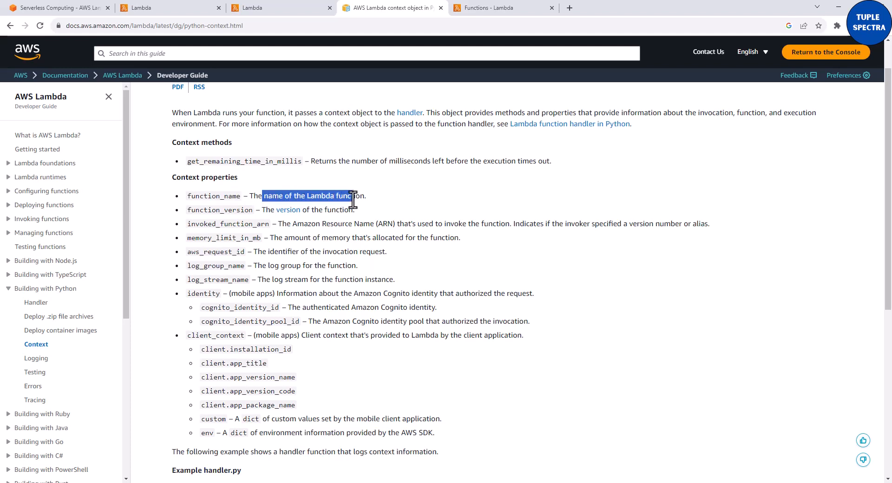
click(243, 198)
drag(241, 197, 203, 199)
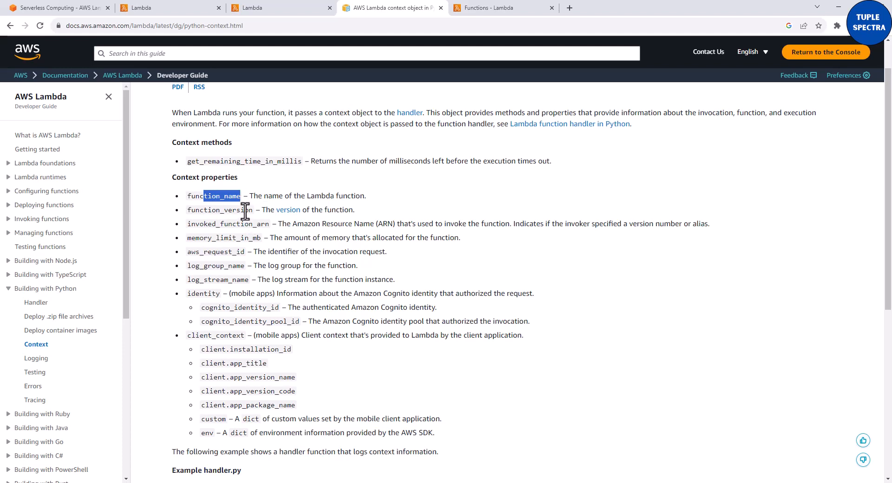
drag(253, 210, 203, 211)
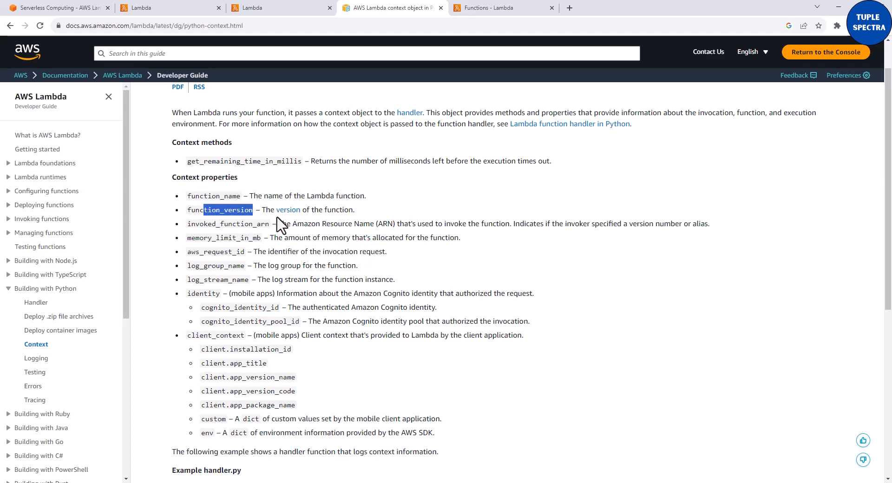
drag(353, 213, 314, 210)
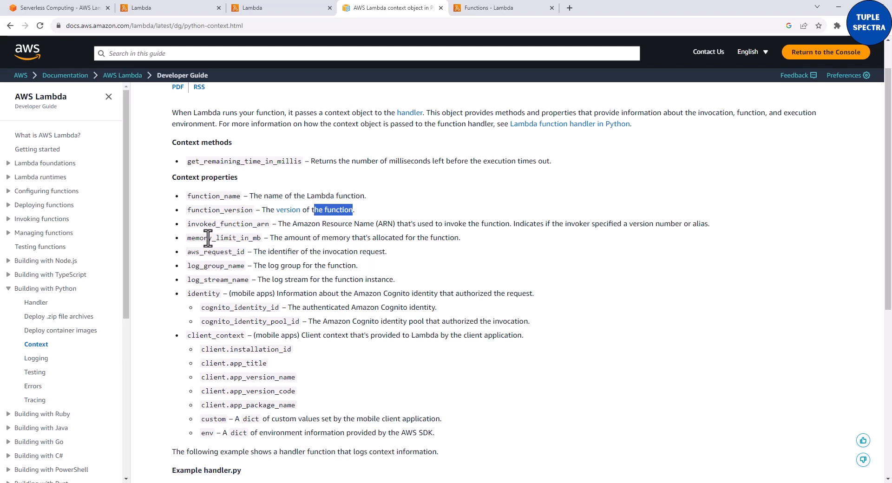
drag(196, 238, 449, 242)
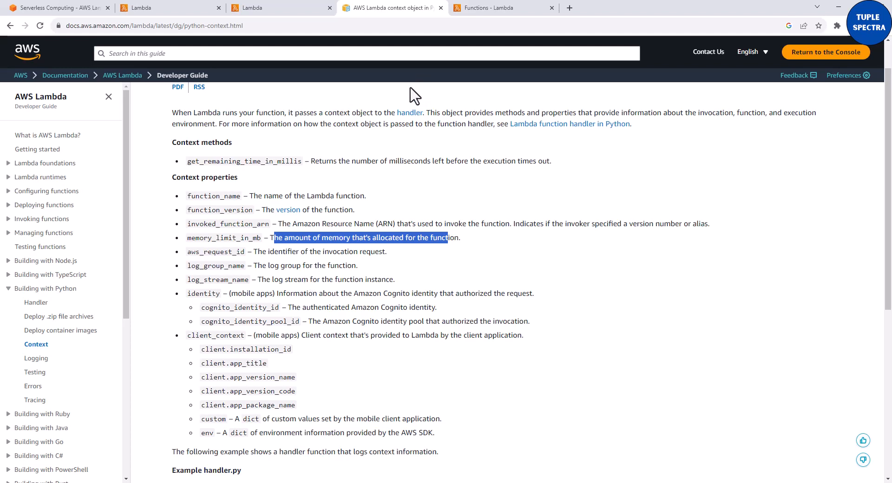
Return to the Lambda start page, run the Python sample and highlight its 'Hello from Lambda!' return string
click(177, 8)
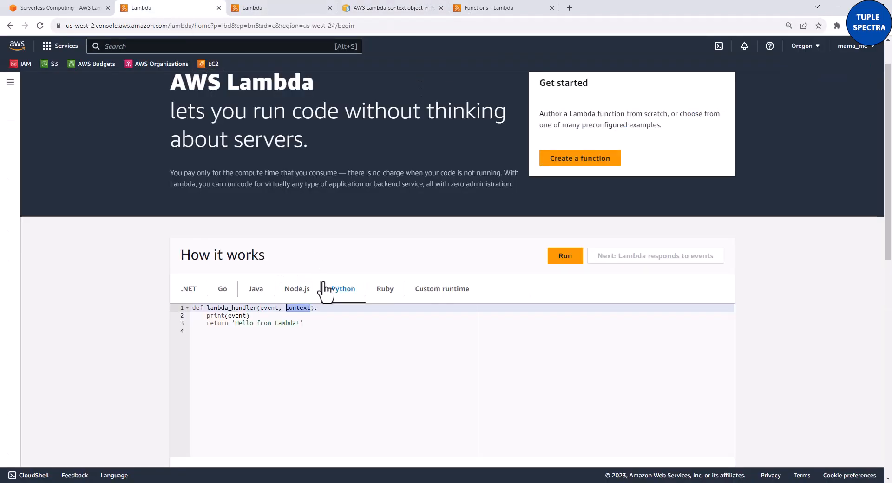
scroll(361, 331, down, 2)
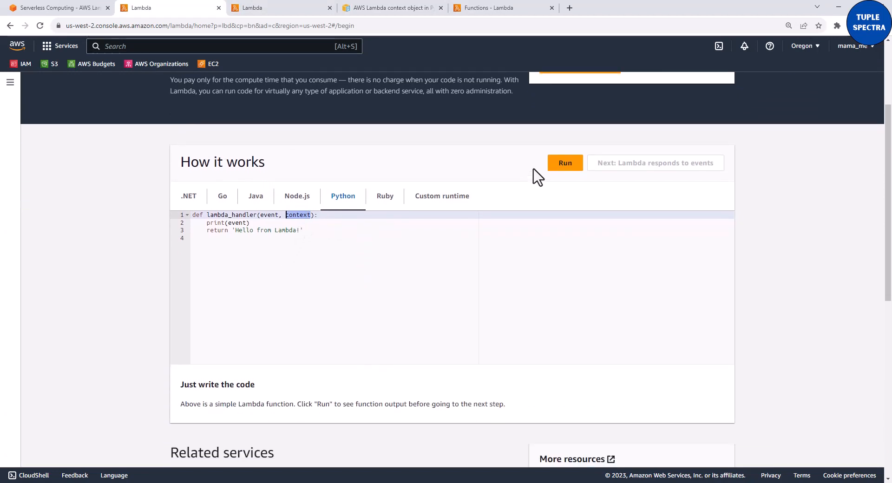
click(564, 168)
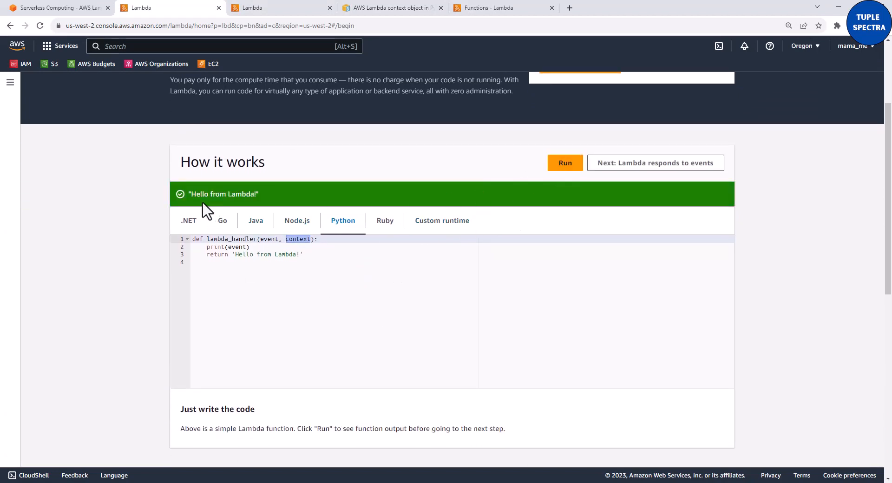
drag(233, 257, 293, 257)
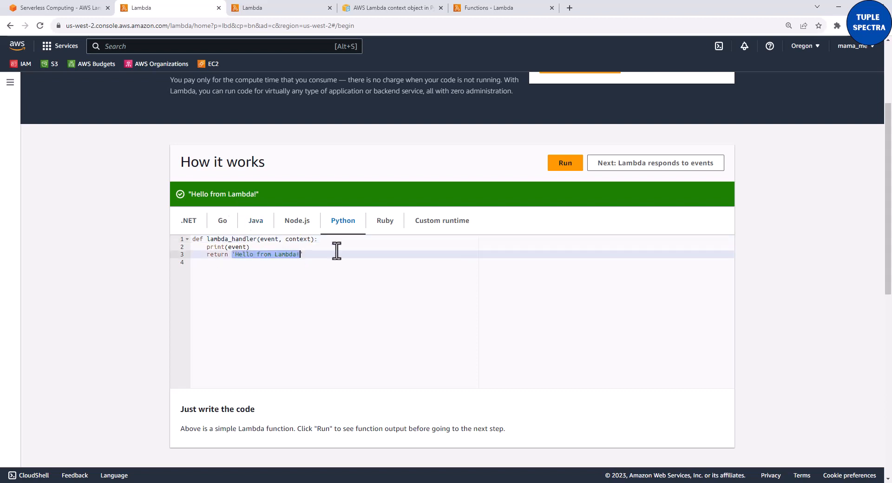
Advance the How it works walkthrough to the "Lambda responds to events" stage, revisiting the code stage once
click(646, 167)
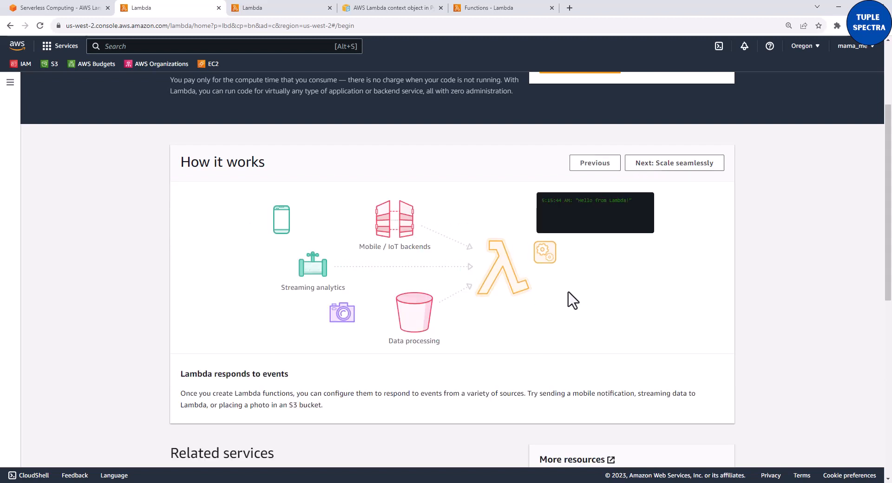
click(605, 168)
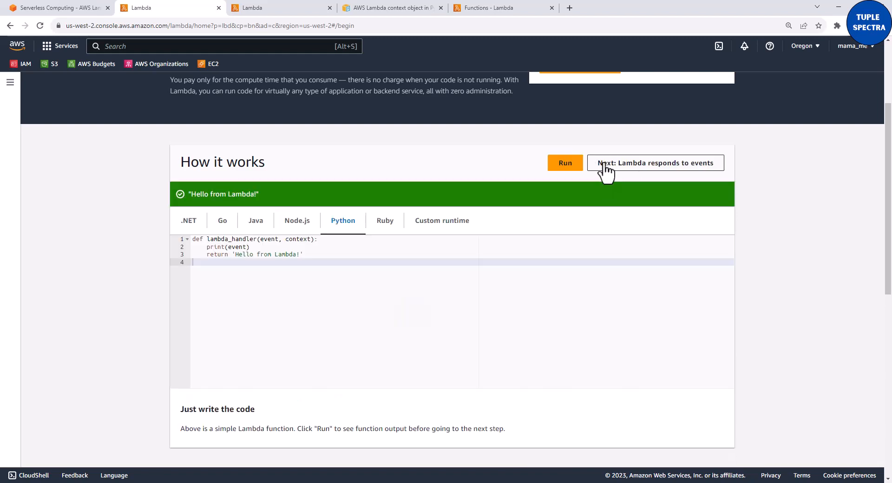
click(655, 171)
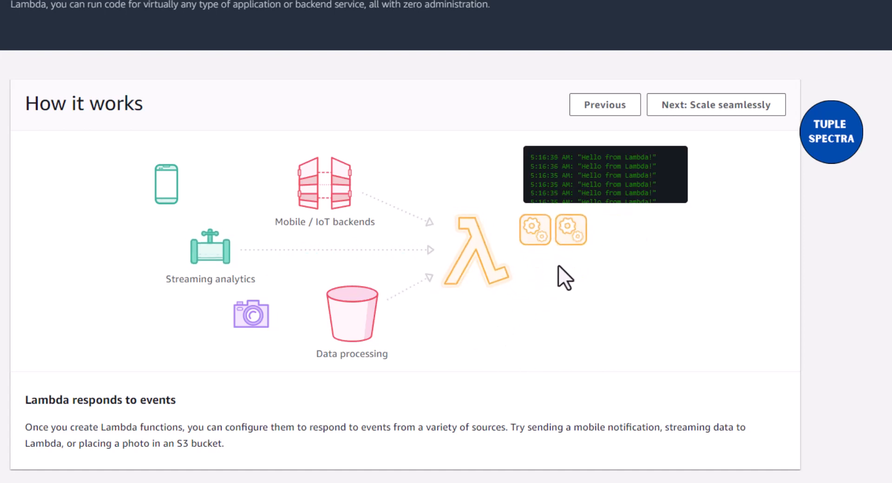
Send several streaming analytics events and mobile notifications to Lambda in the event diagram
click(220, 267)
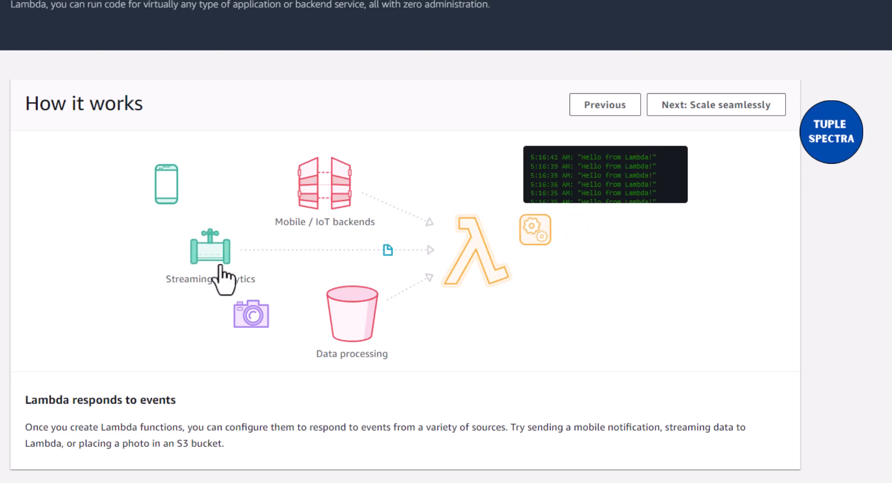
click(221, 269)
click(221, 269)
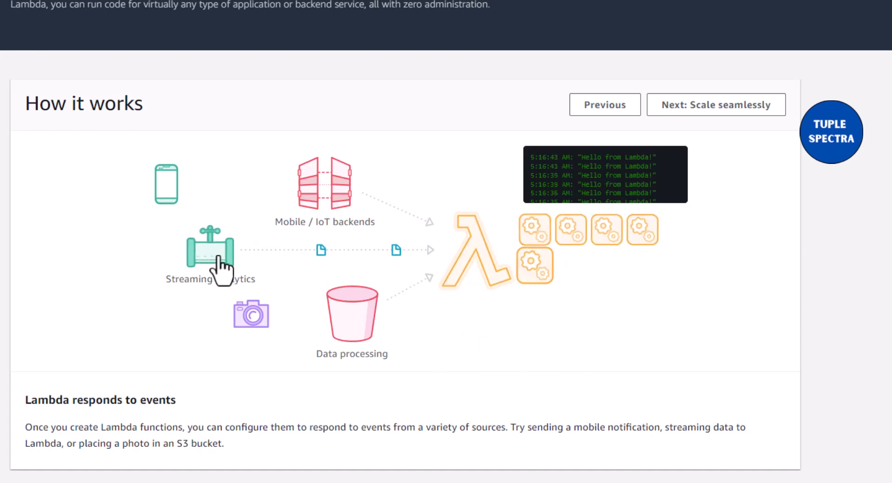
click(221, 269)
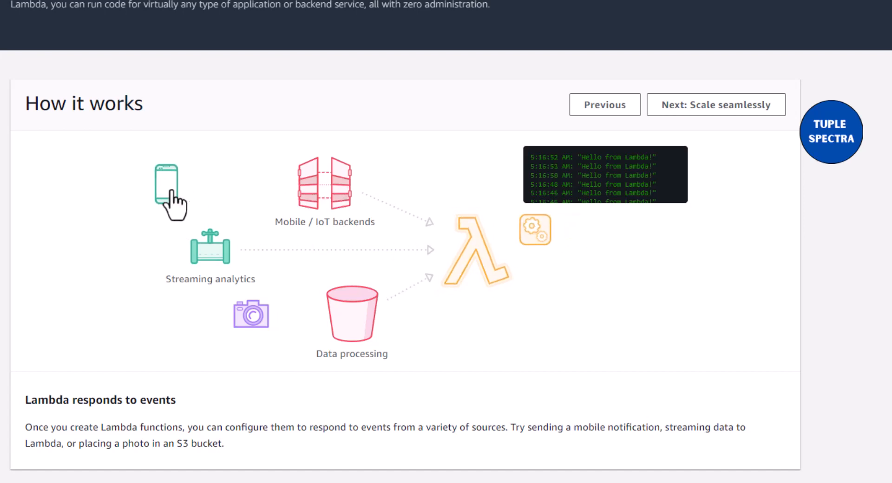
click(168, 188)
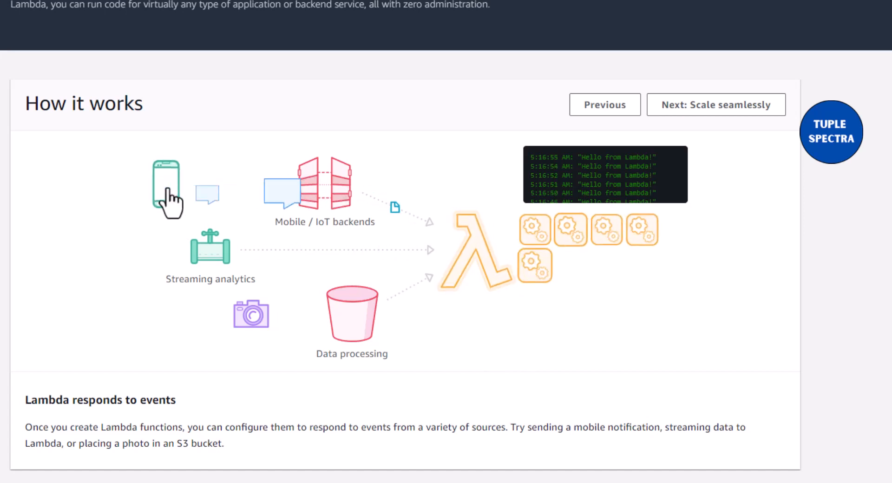
click(168, 198)
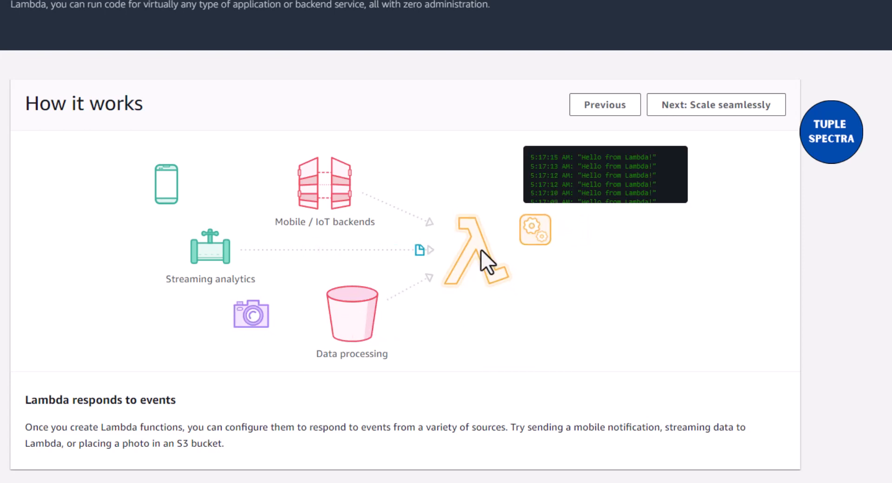
Send a burst of photos from the camera to the data processing bucket in the event diagram
click(253, 314)
click(254, 314)
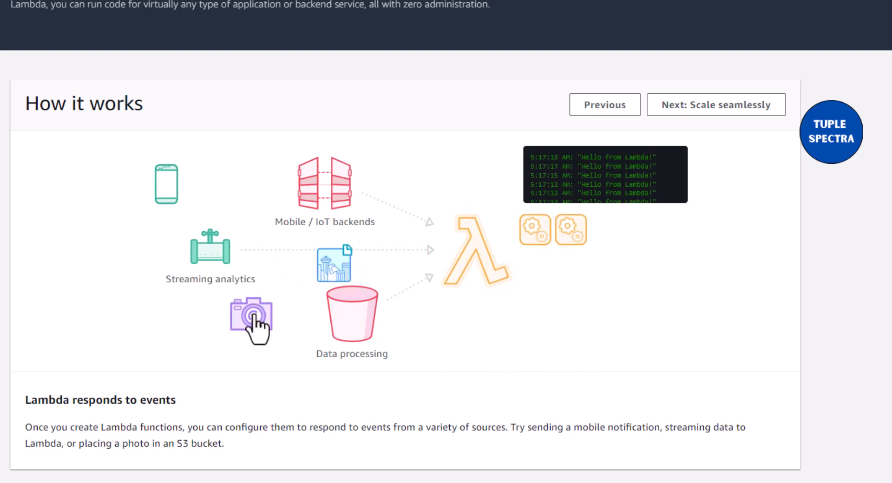
click(252, 316)
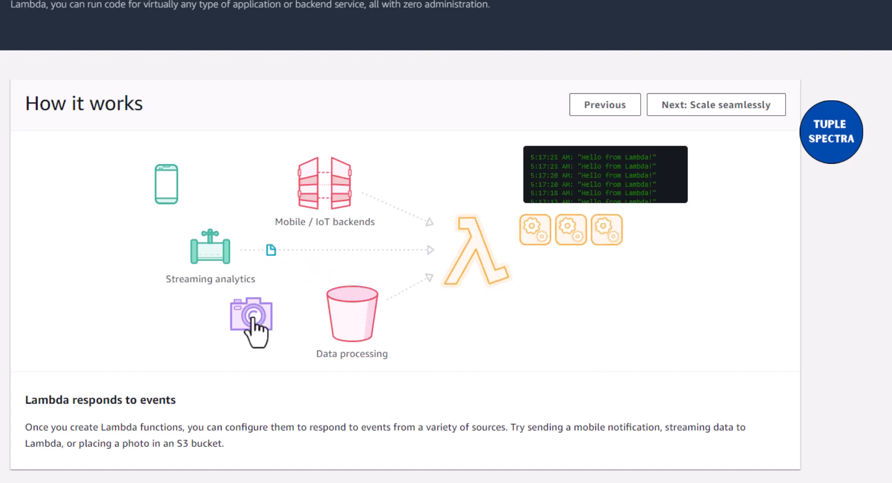
click(252, 316)
click(252, 316)
click(252, 316)
click(252, 316)
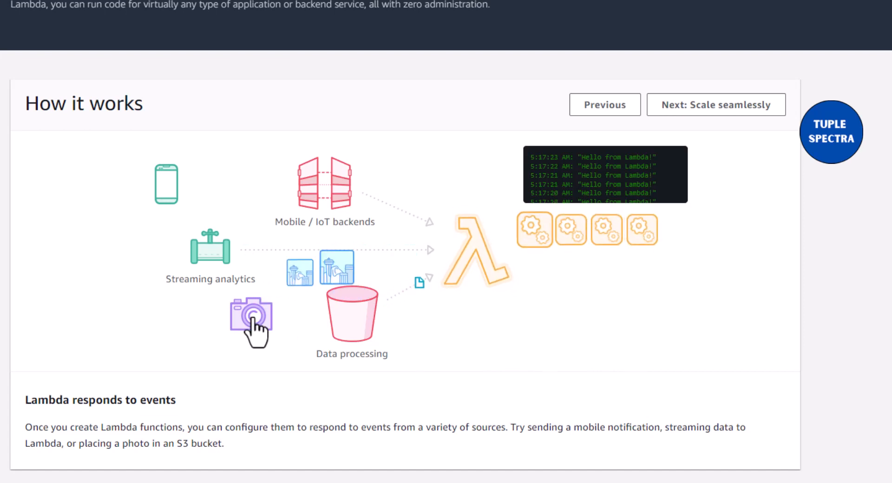
click(253, 318)
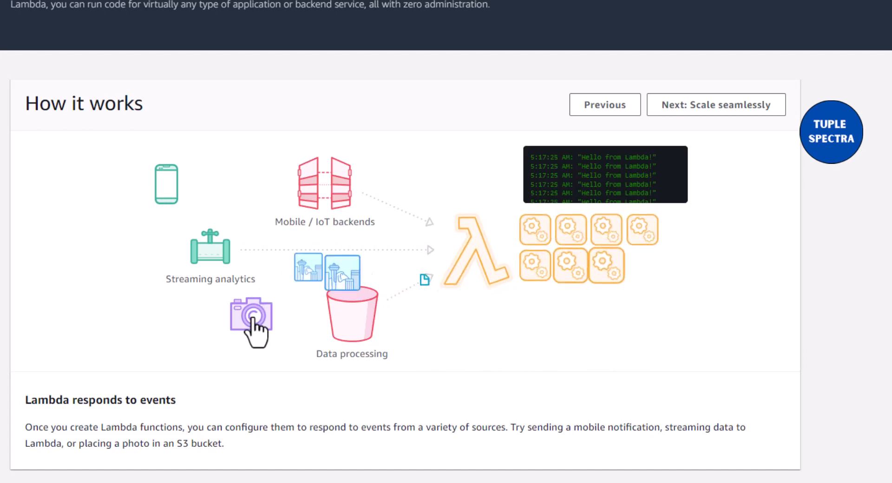
click(253, 317)
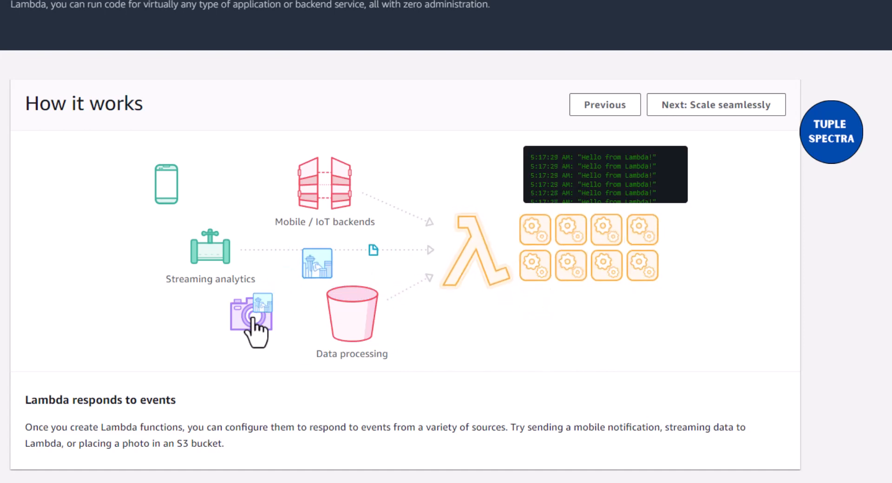
click(253, 319)
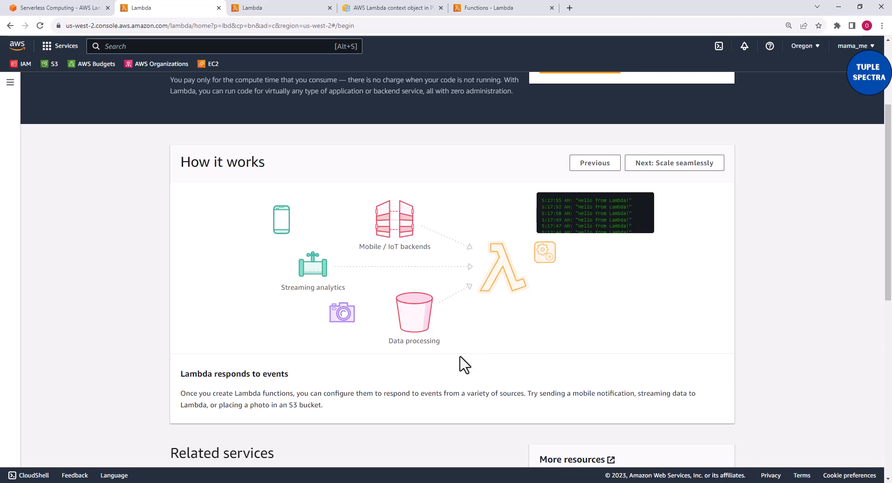
Open the Create function form from the start page and view its Use a blueprint and Container image options
scroll(420, 382, up, 3)
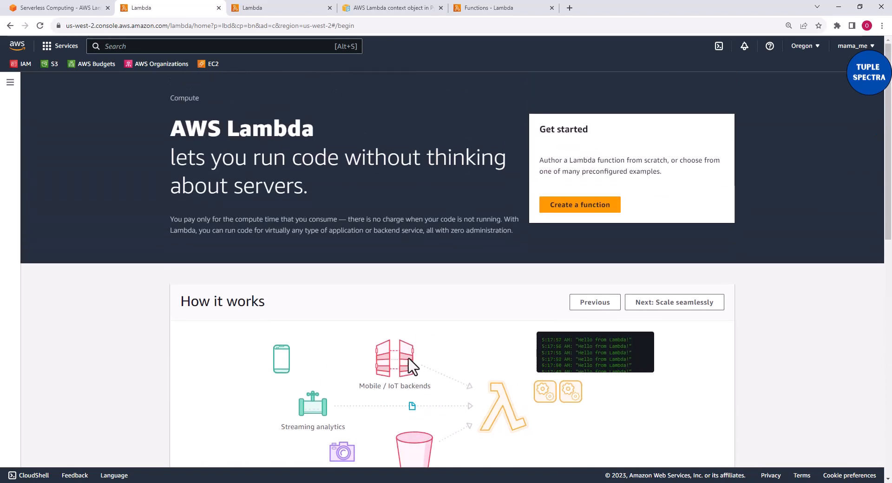
click(571, 207)
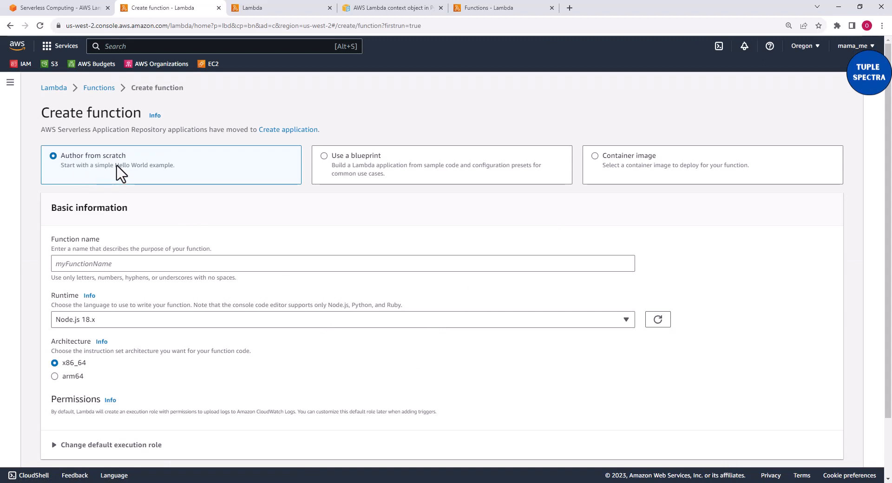
click(338, 168)
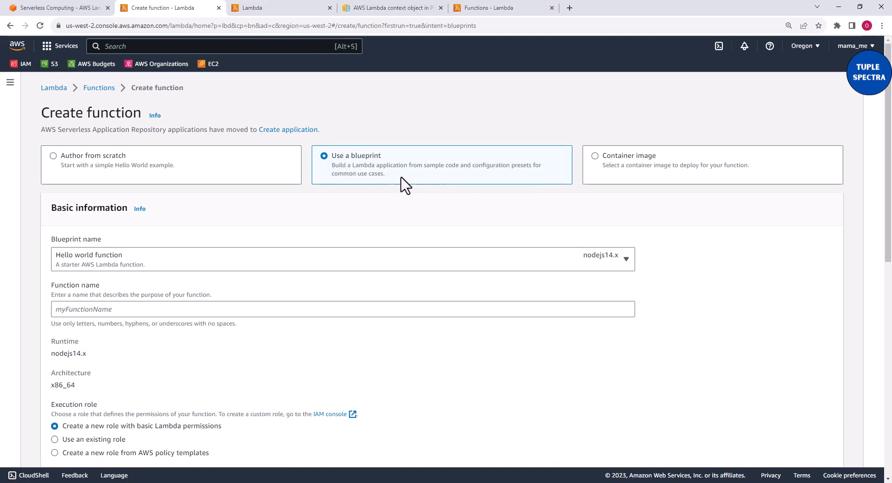
click(600, 167)
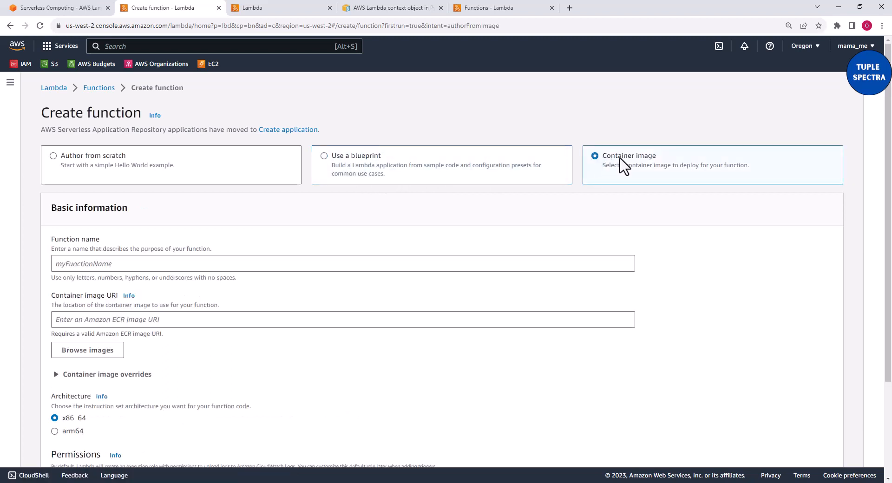
Choose Author from scratch for the new function and name it greetings
click(54, 158)
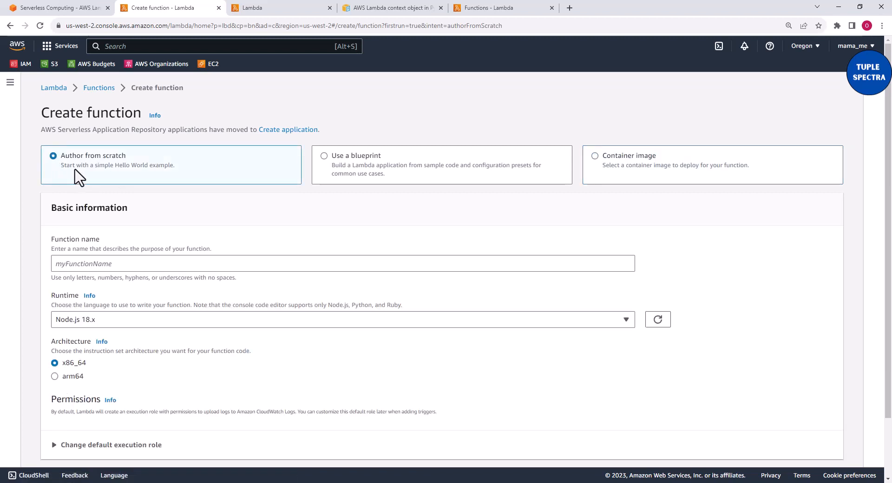
click(120, 265)
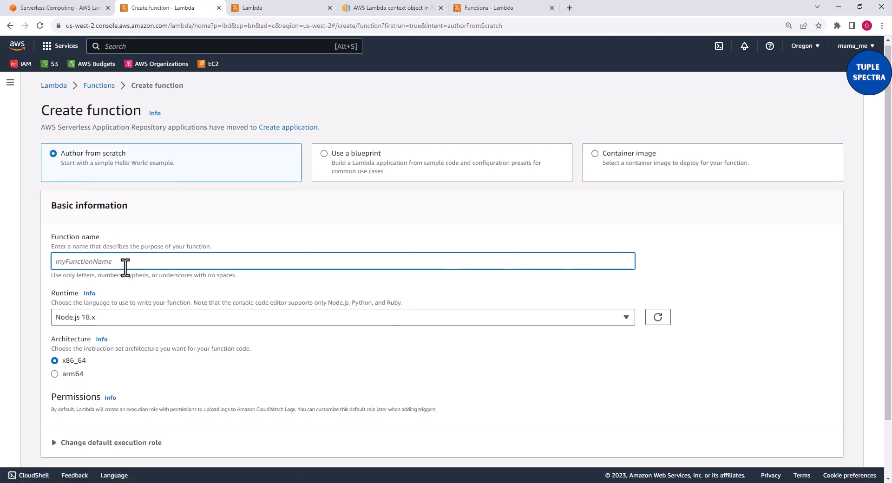
scroll(135, 251, down, 1)
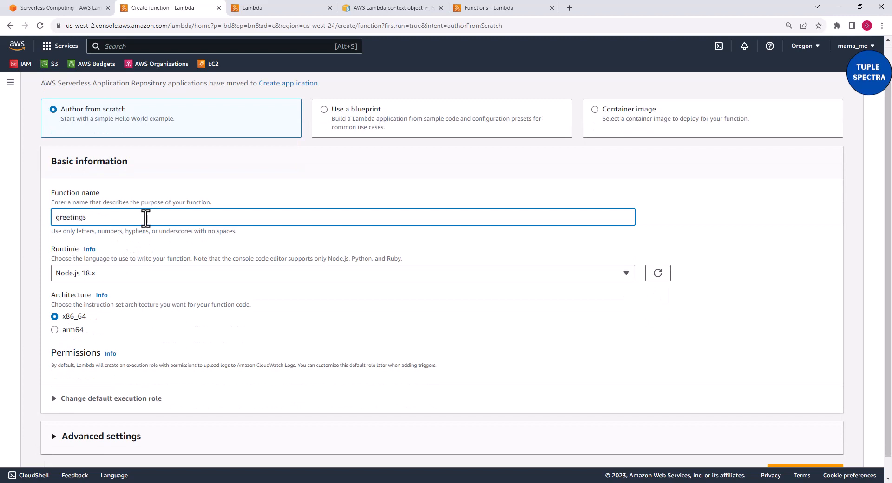
scroll(116, 272, down, 1)
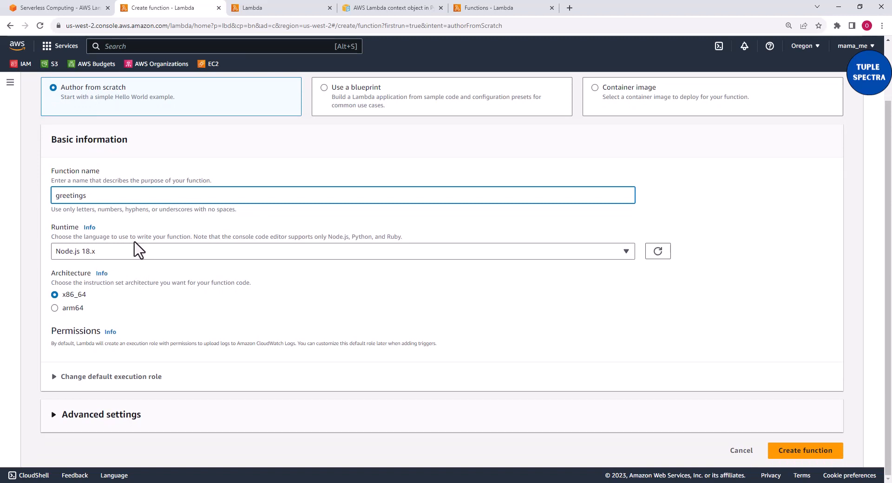
Set the function's runtime to Python 3.9
click(170, 258)
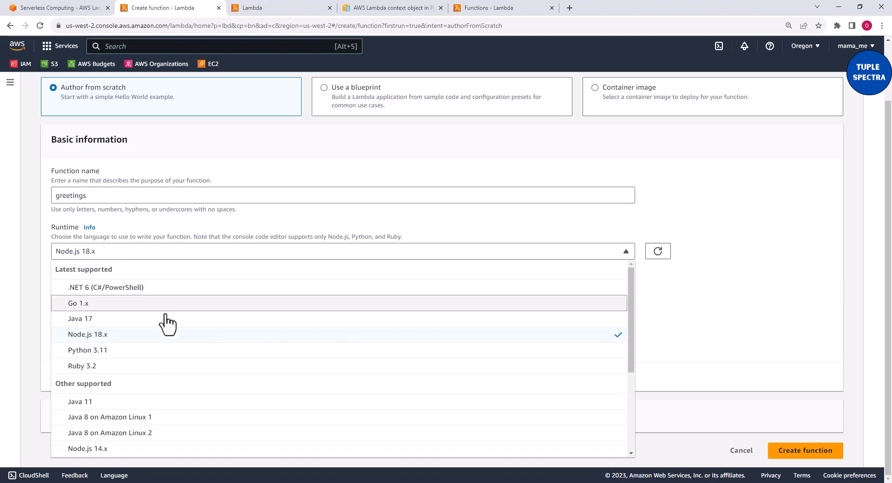
scroll(157, 362, down, 2)
scroll(160, 386, down, 1)
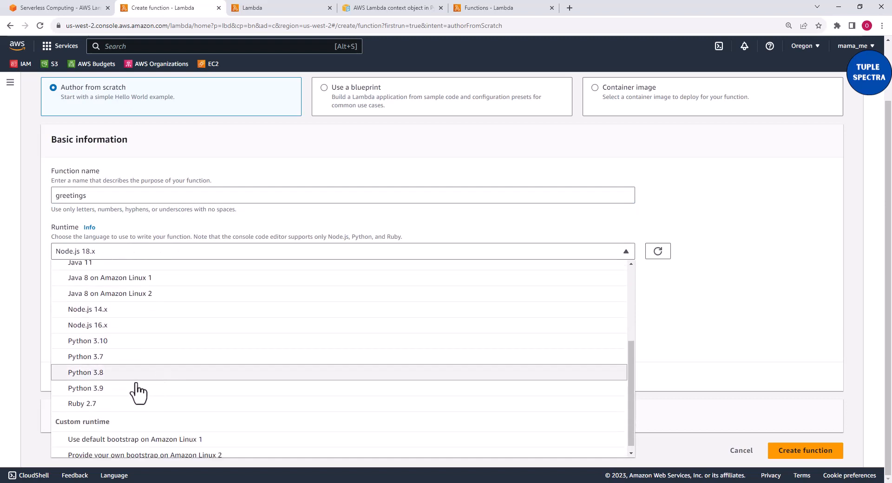
click(112, 388)
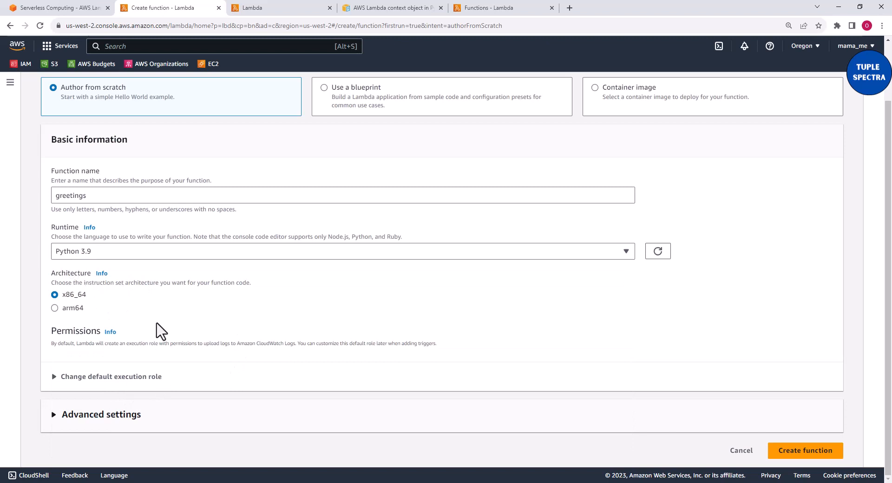
Expand the default execution role settings and examine the basic Lambda permissions role and its CloudWatch Logs access
click(54, 381)
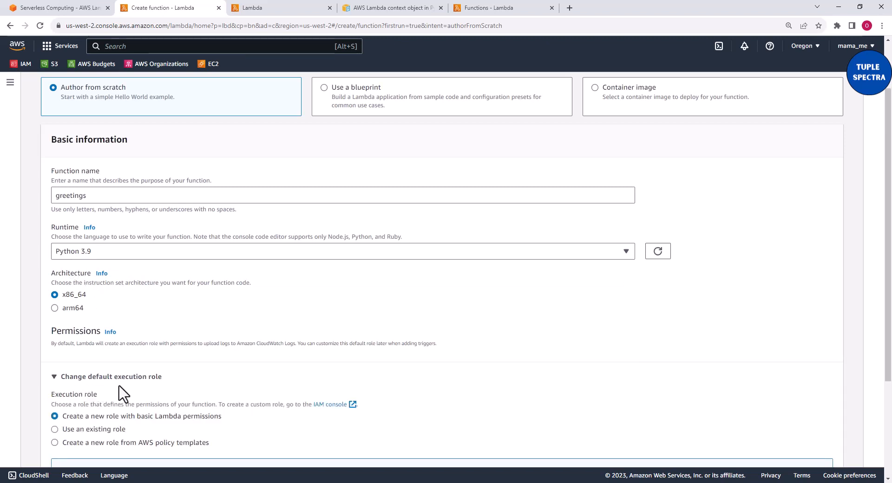
scroll(177, 367, down, 3)
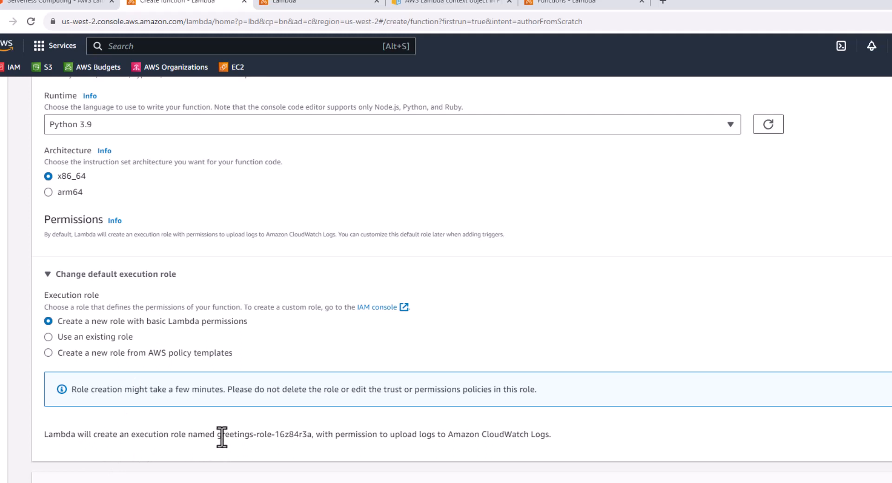
drag(222, 439, 295, 440)
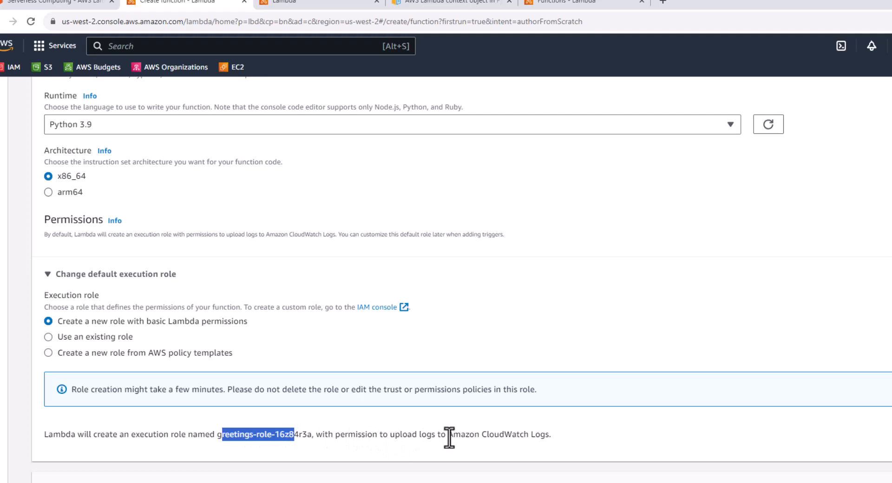
drag(448, 436, 556, 437)
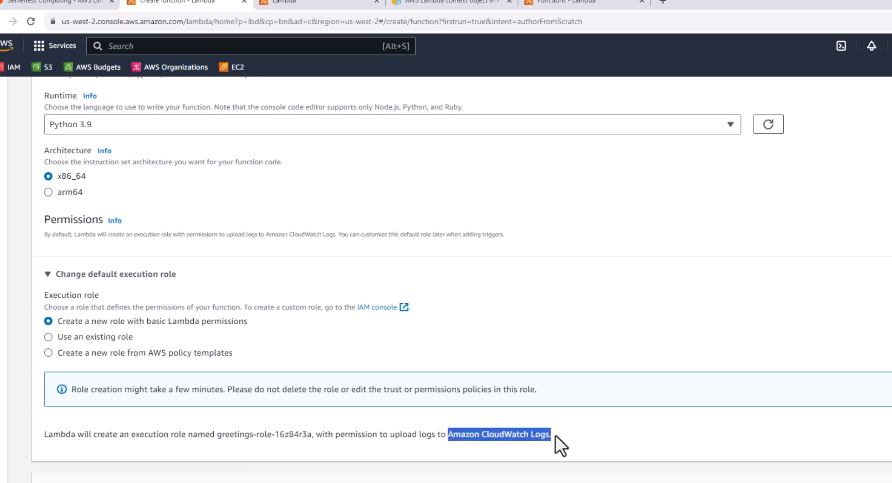
drag(251, 323, 60, 320)
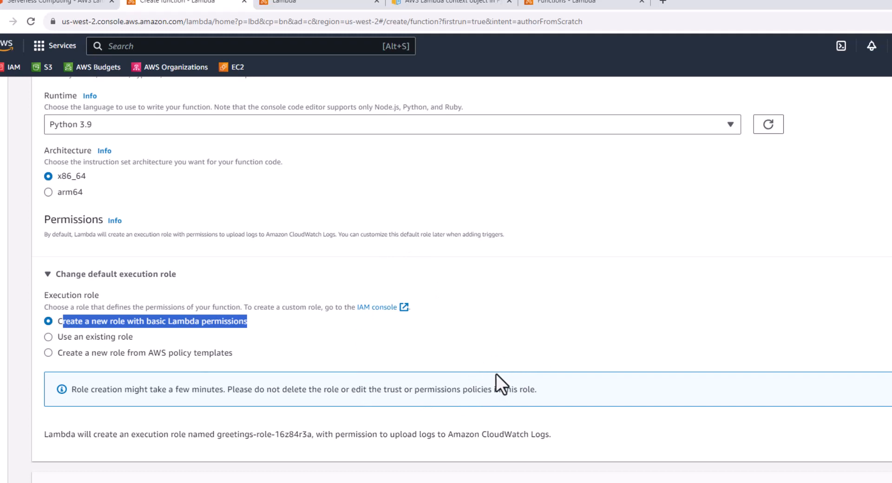
drag(454, 434, 536, 434)
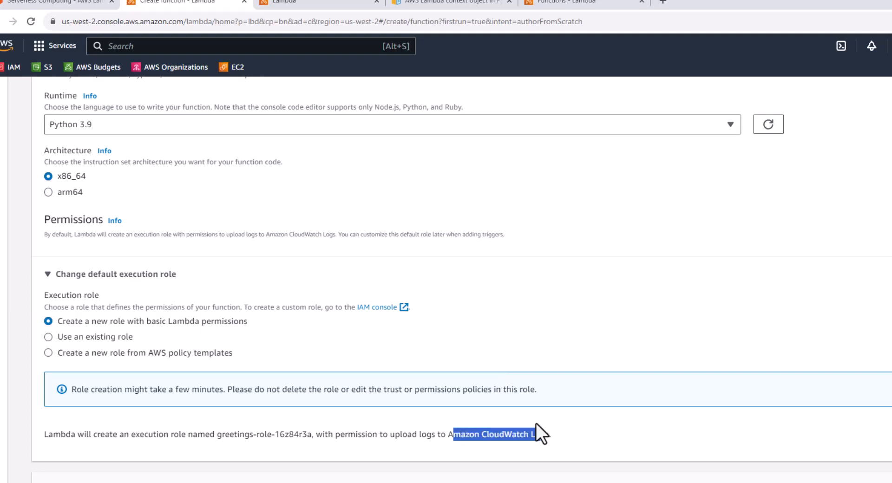
Try the existing role and AWS policy template options, adding and removing the Amazon S3 object read-only permissions template
click(49, 338)
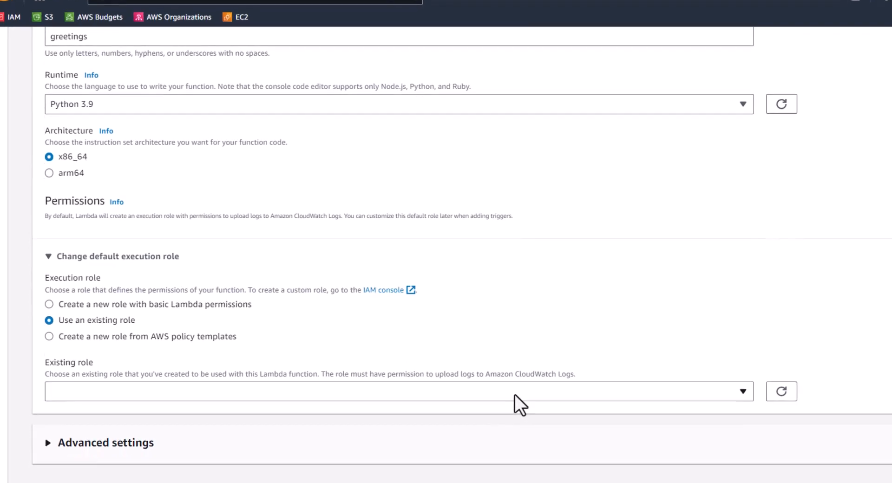
click(49, 337)
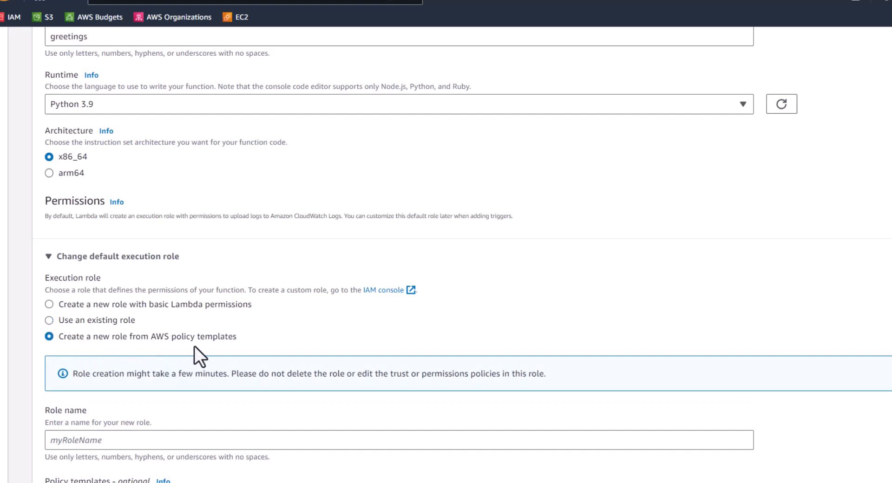
scroll(219, 348, down, 3)
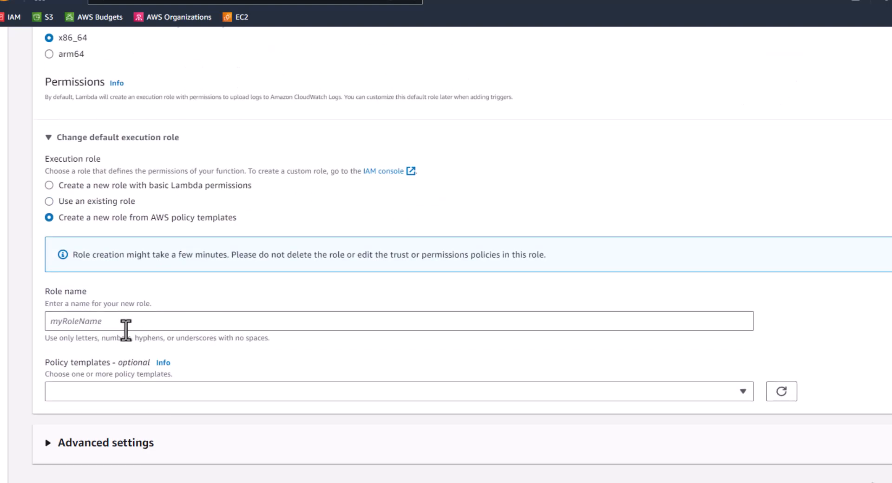
click(220, 389)
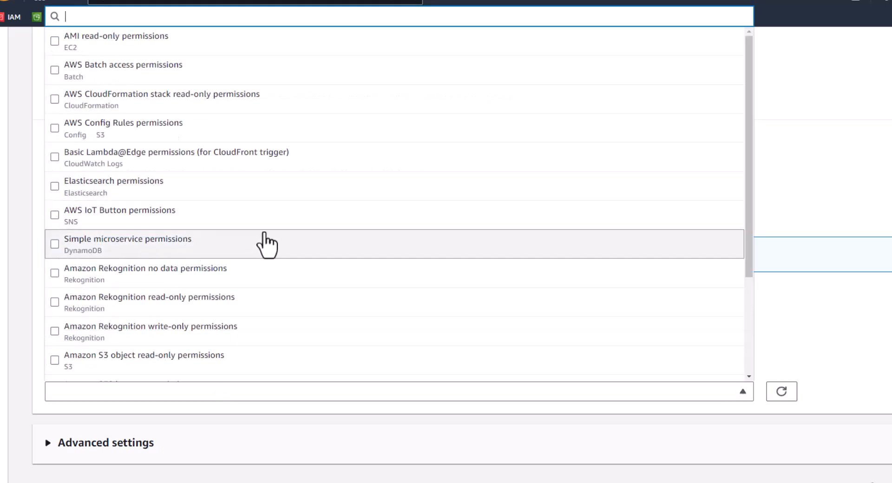
scroll(265, 242, down, 3)
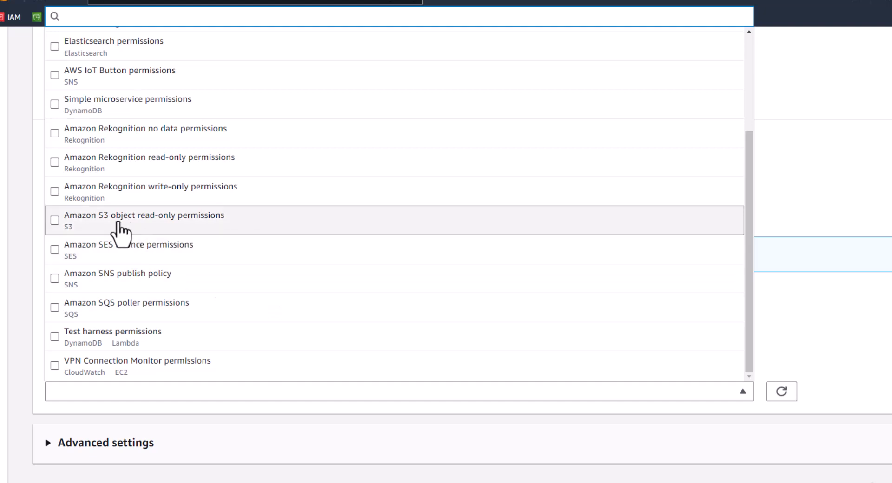
click(177, 225)
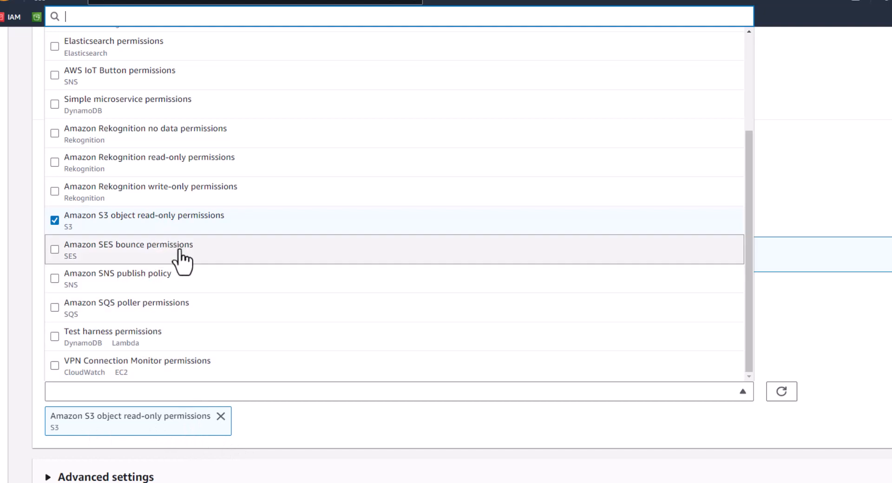
click(218, 417)
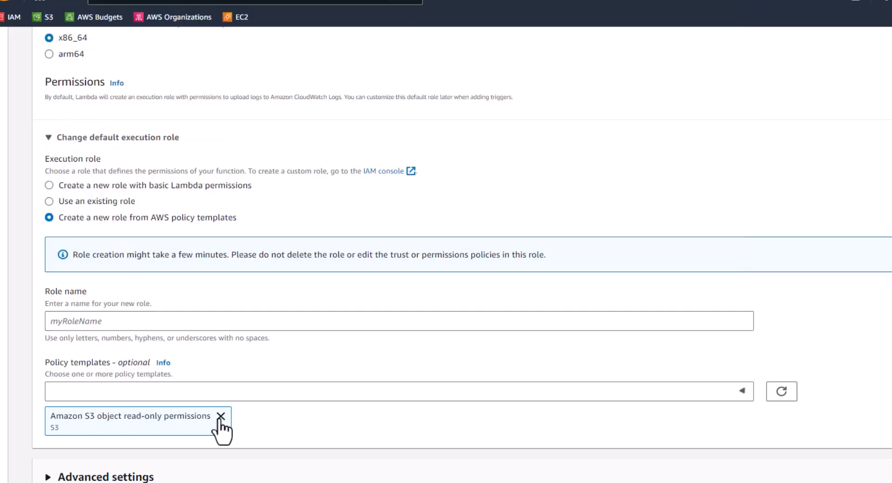
Create the function using a new role with basic Lambda permissions and open its lambda_function code
click(49, 187)
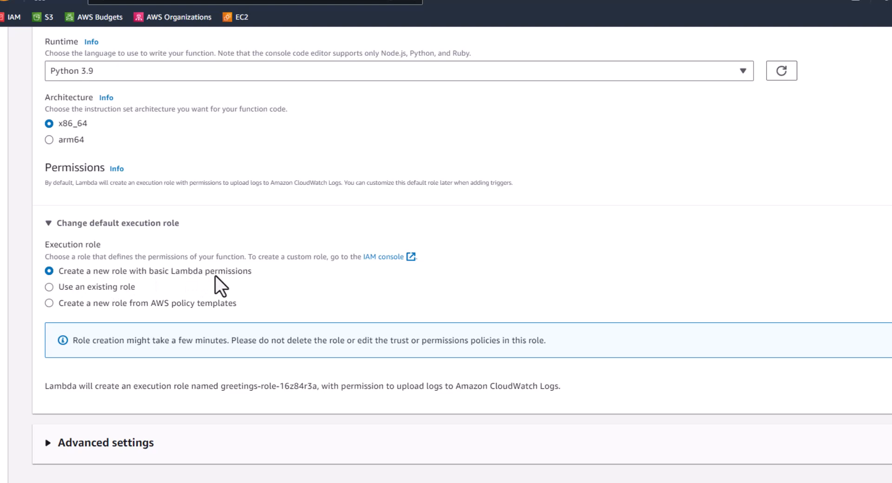
drag(454, 386, 561, 394)
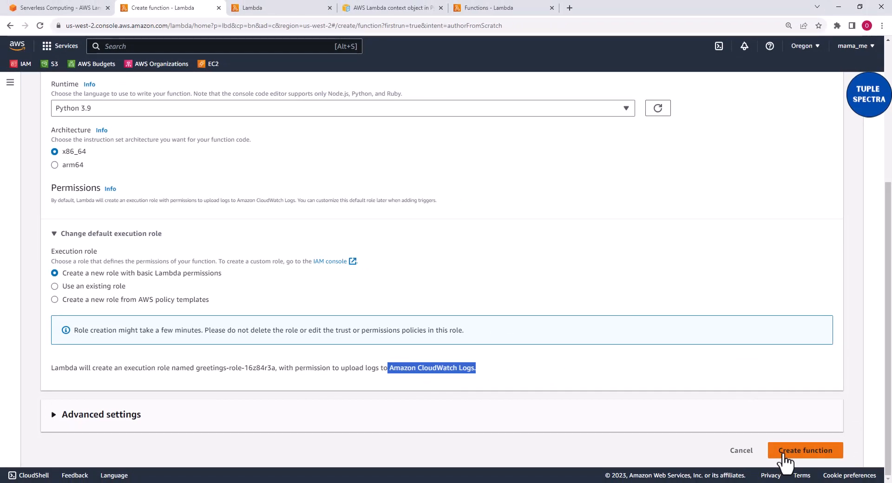
click(784, 457)
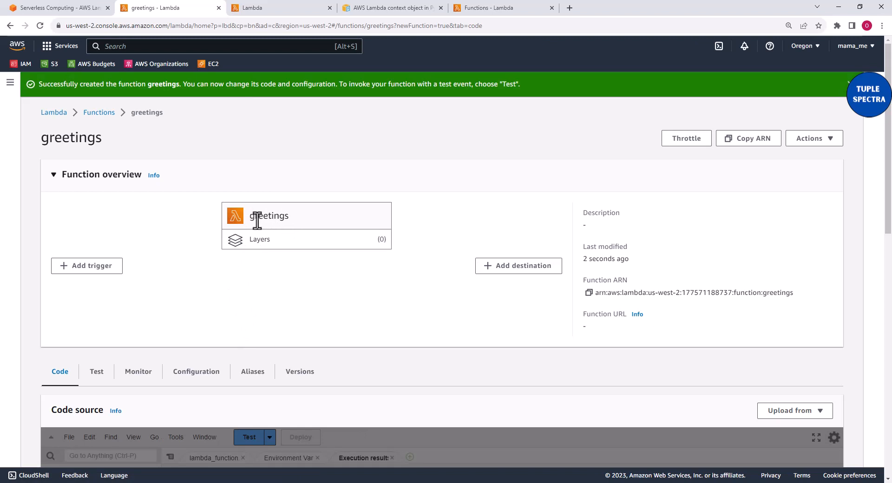
scroll(71, 298, down, 4)
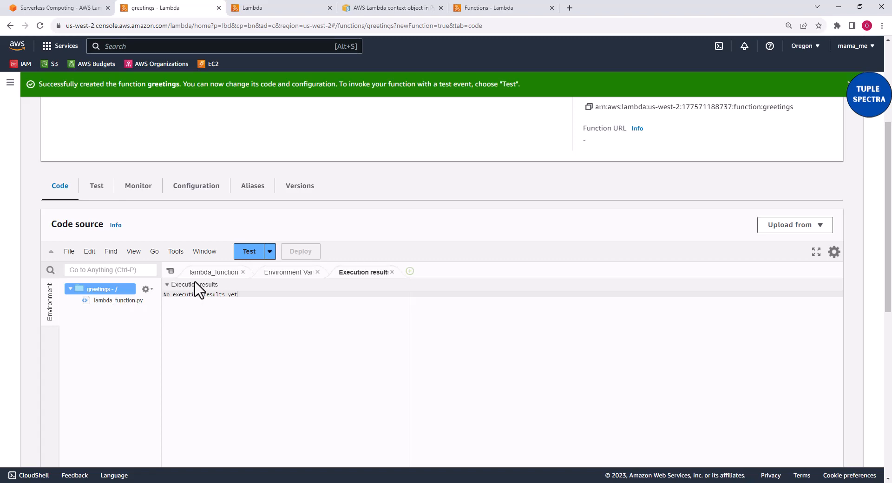
click(205, 273)
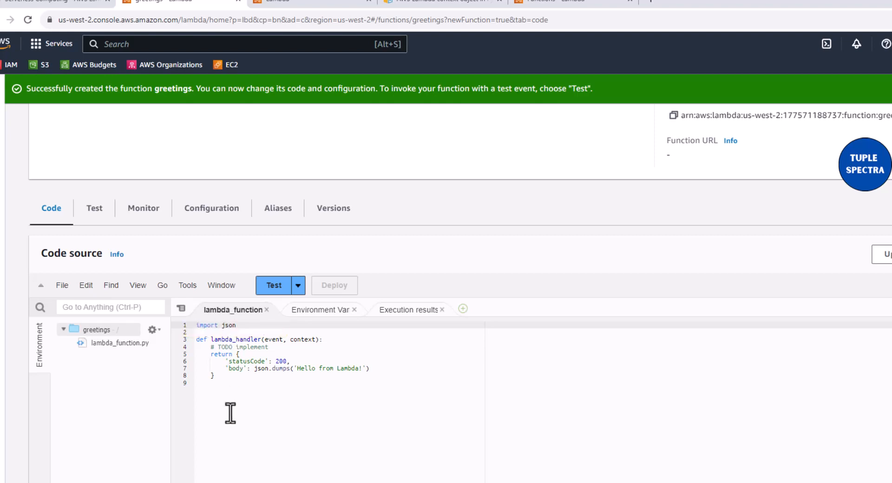
Examine the lambda_handler definition and its event and context parameters in the default code
drag(211, 339, 261, 340)
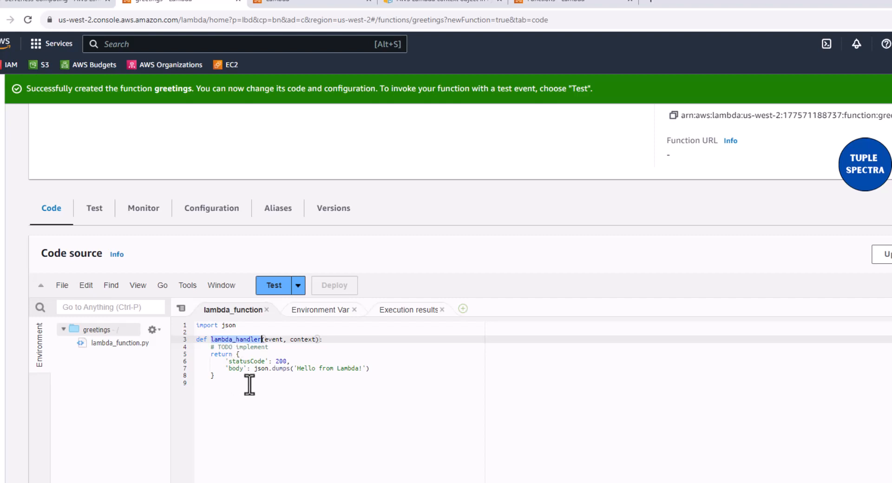
double_click(273, 339)
double_click(300, 340)
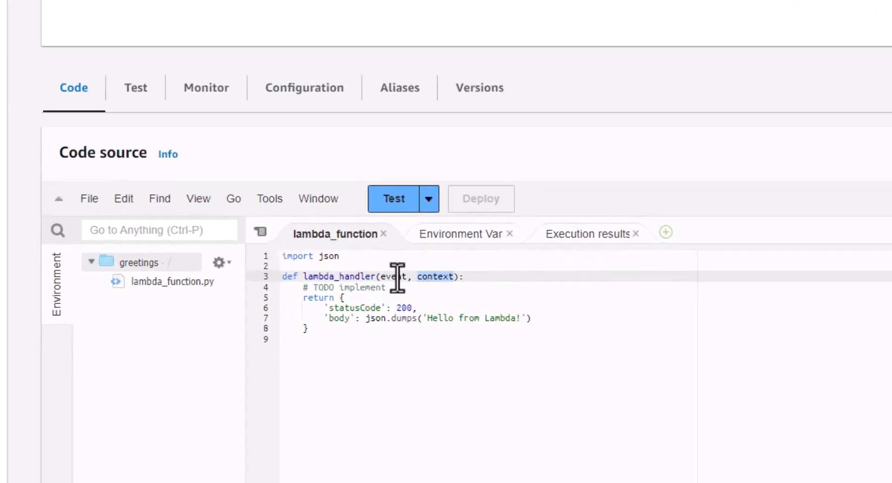
double_click(302, 324)
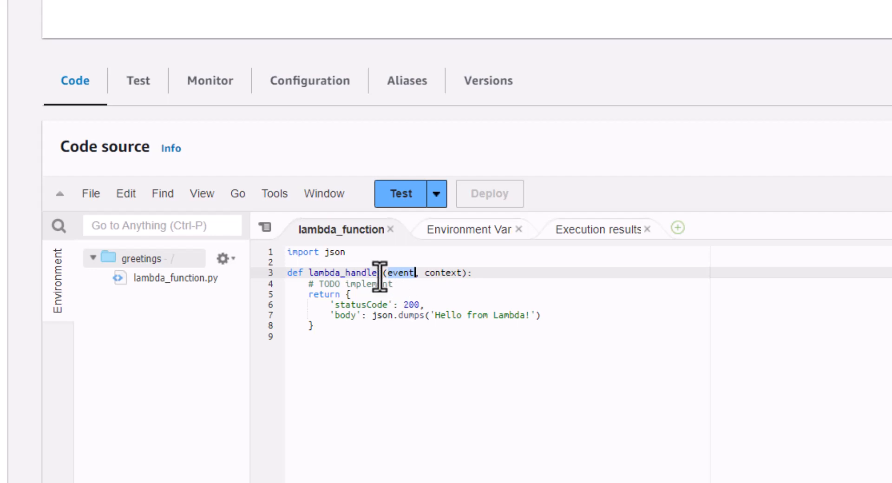
double_click(356, 272)
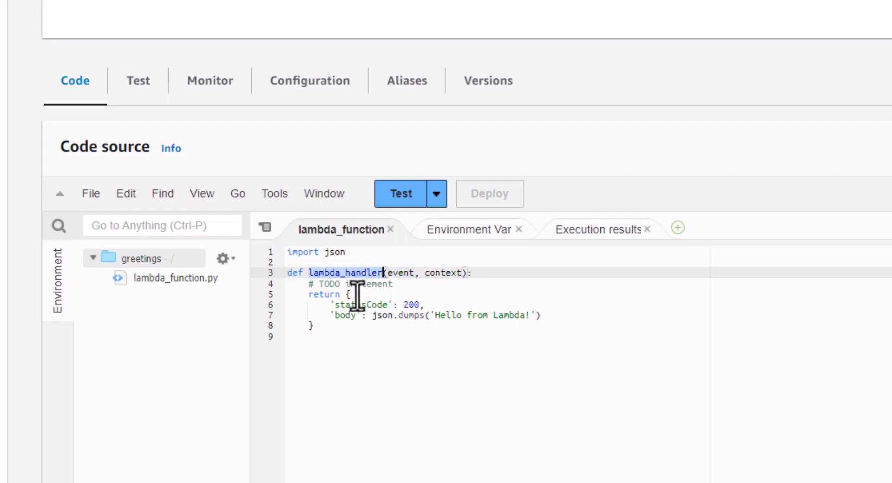
double_click(442, 274)
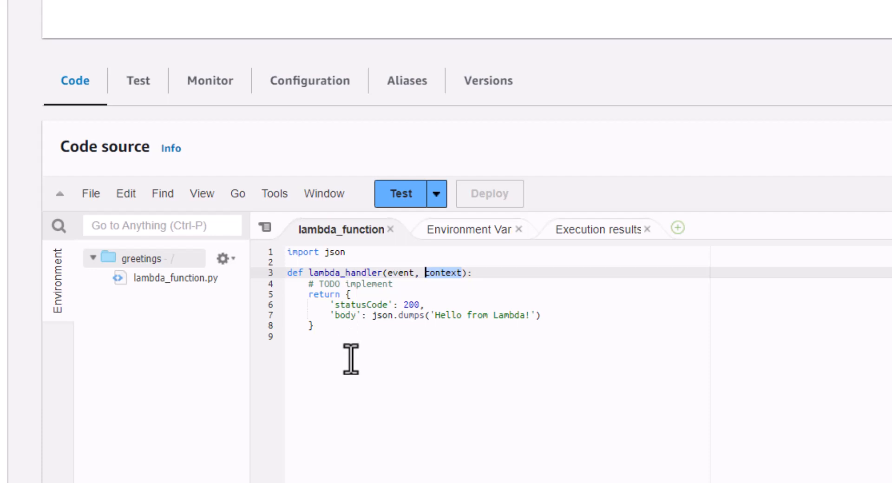
Replace the default body of lambda_handler with the statement print("This is my first AWS lambda function")
drag(313, 329, 311, 290)
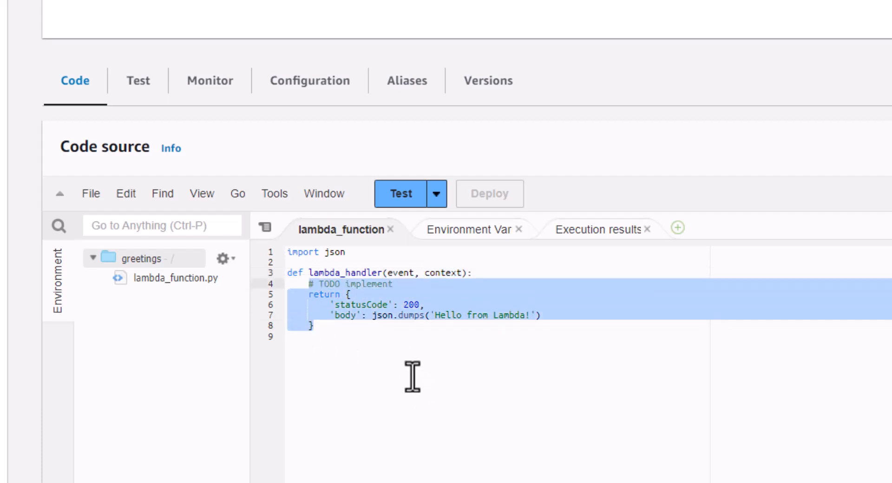
key(BackSpace)
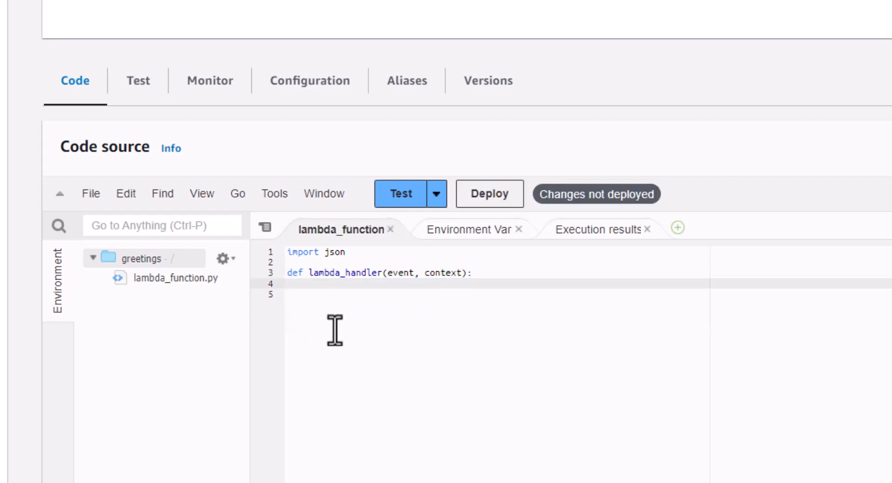
click(496, 272)
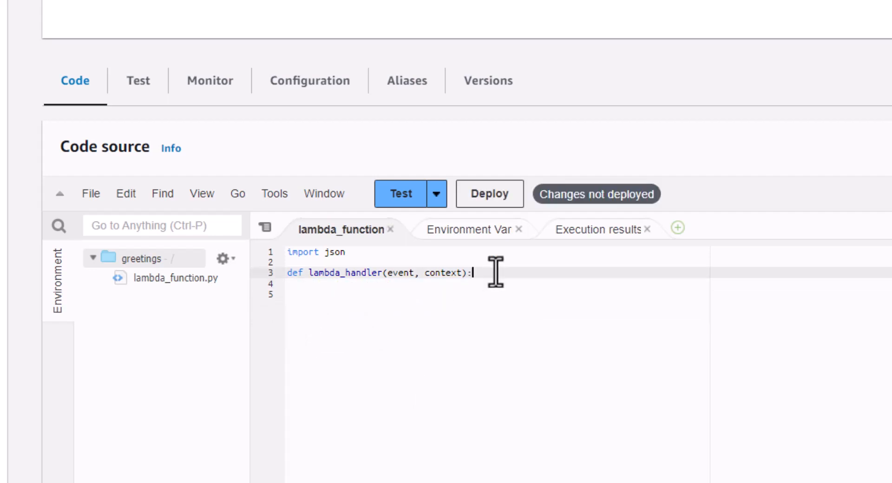
key(Return)
text(print)
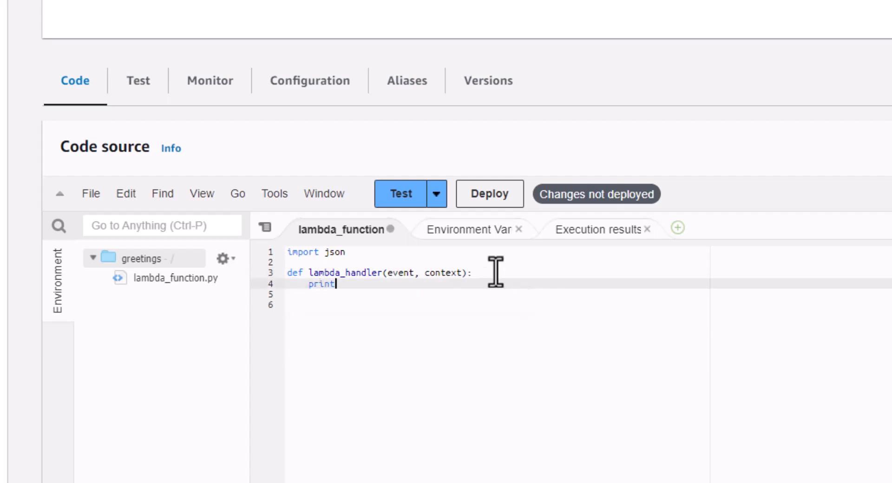
text(("Th)
text(is is m)
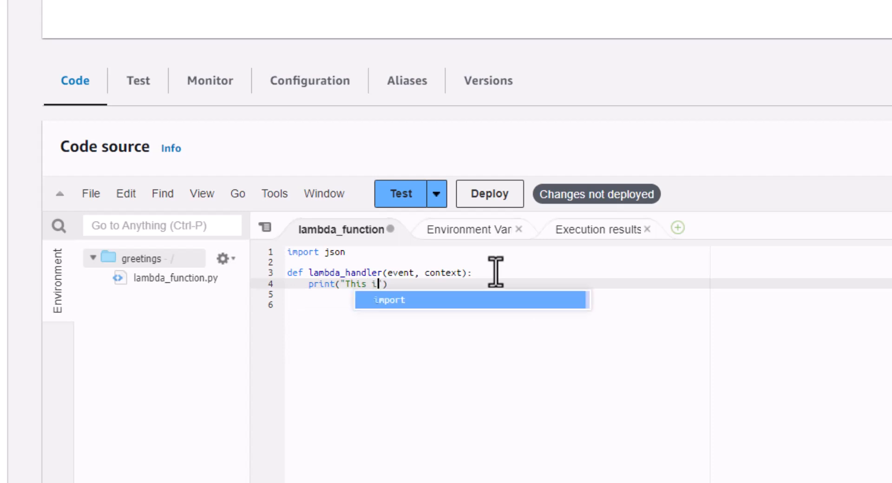
text(y first )
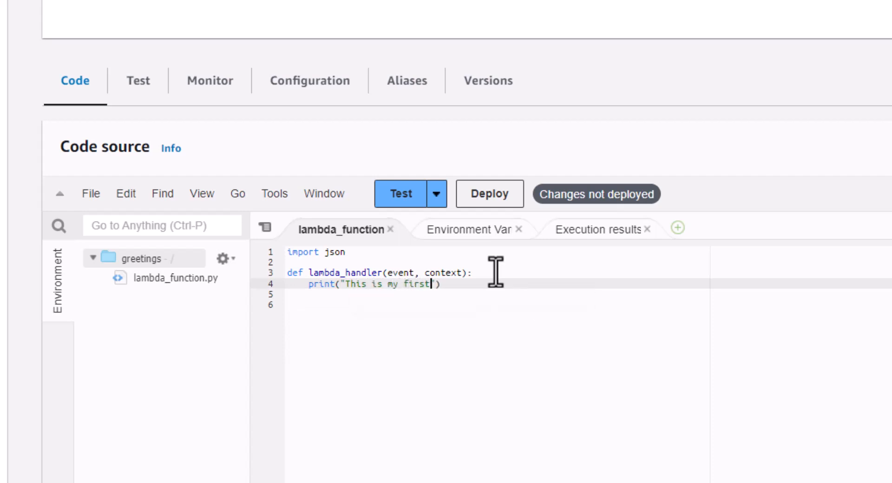
text(AWS lambda)
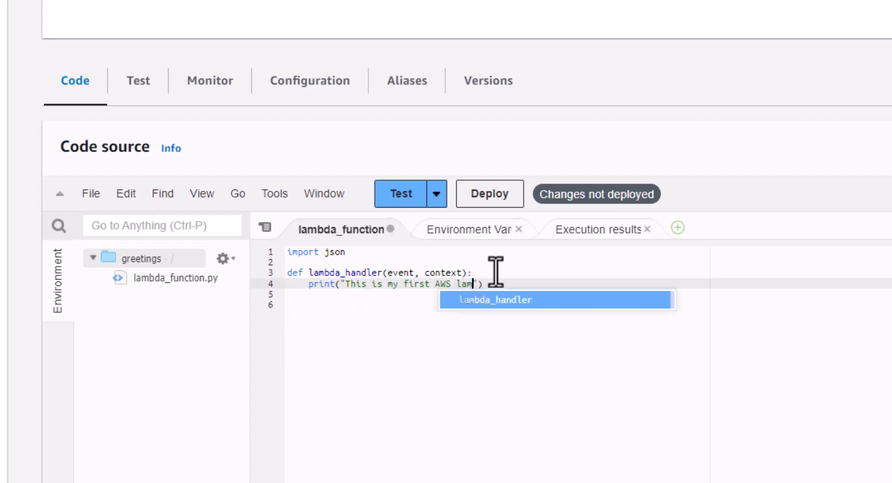
text(_f)
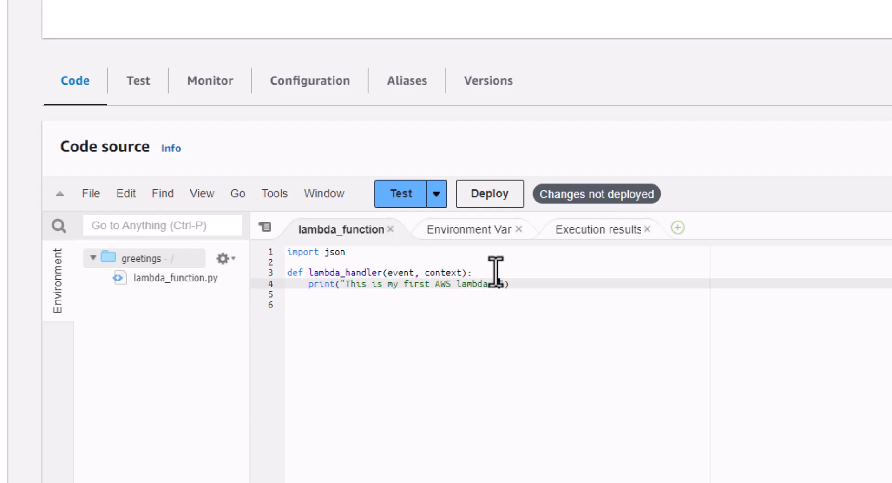
text(unction)
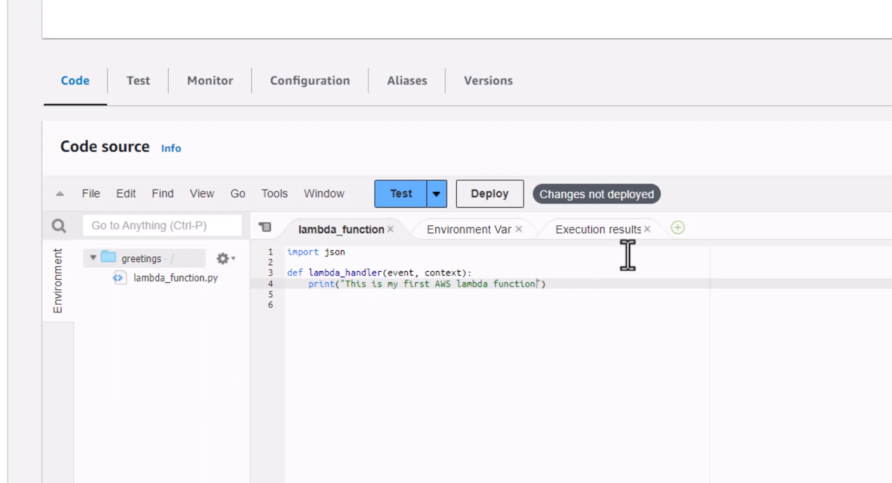
Add the condition if "name" in event: below the print statement
click(574, 286)
key(Return)
text(if "name" in event:)
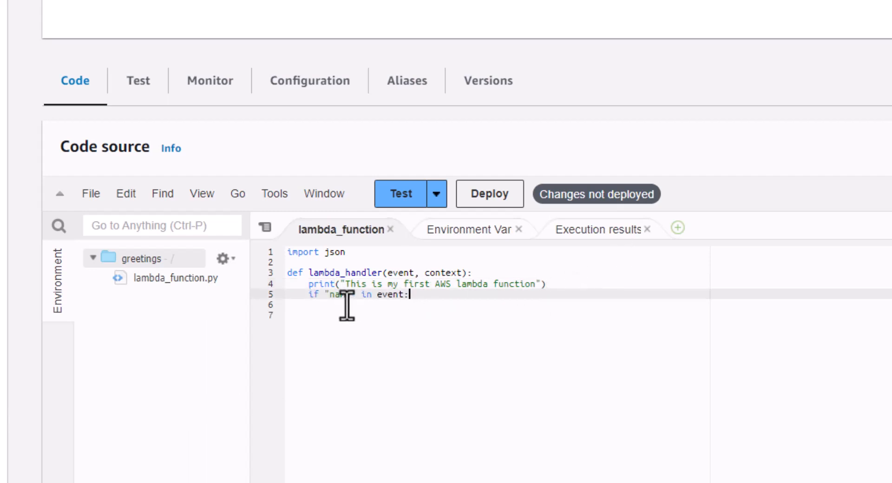
double_click(397, 273)
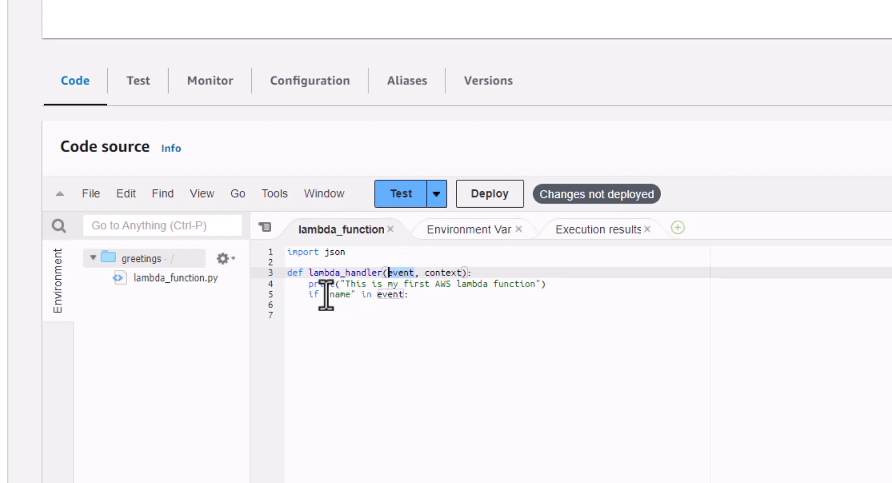
drag(325, 295, 346, 295)
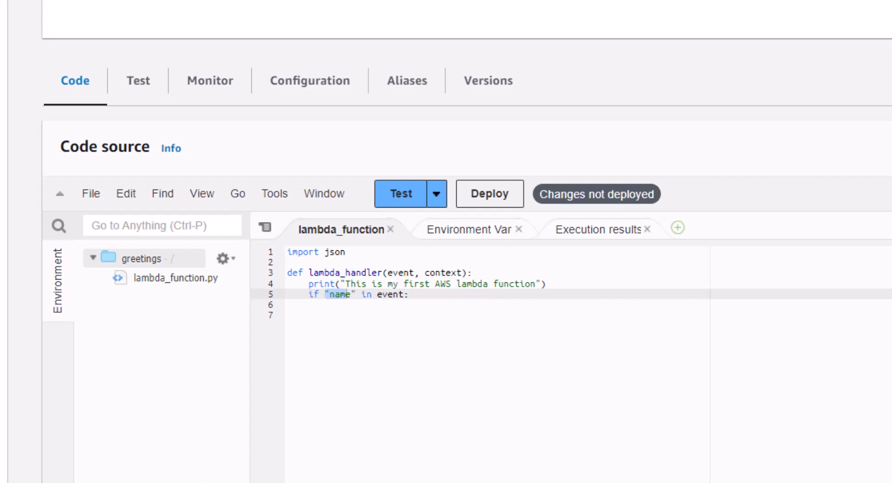
Inside the condition, add name = event["name"] and message = f"Hello, {name}! The function name is {function_name}"
click(452, 297)
key(Return)
text(name = event["name"])
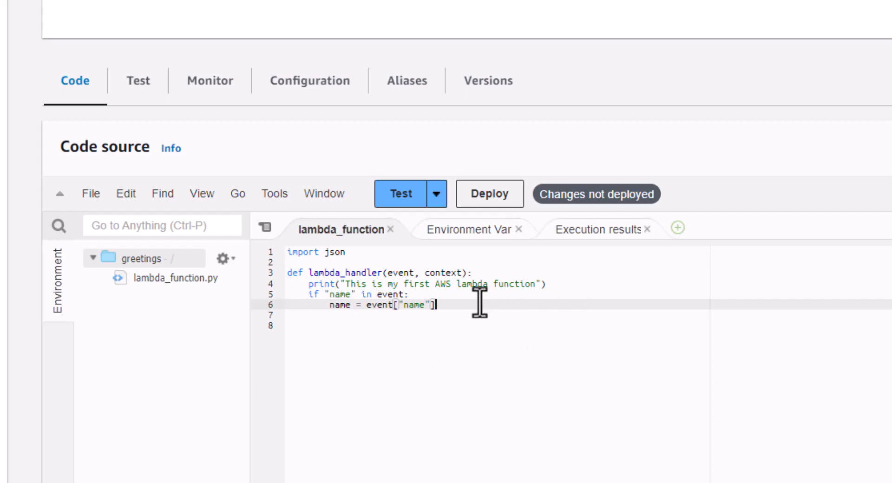
key(Return)
text(message = f"Hello, {name}! The function name is {function_name}")
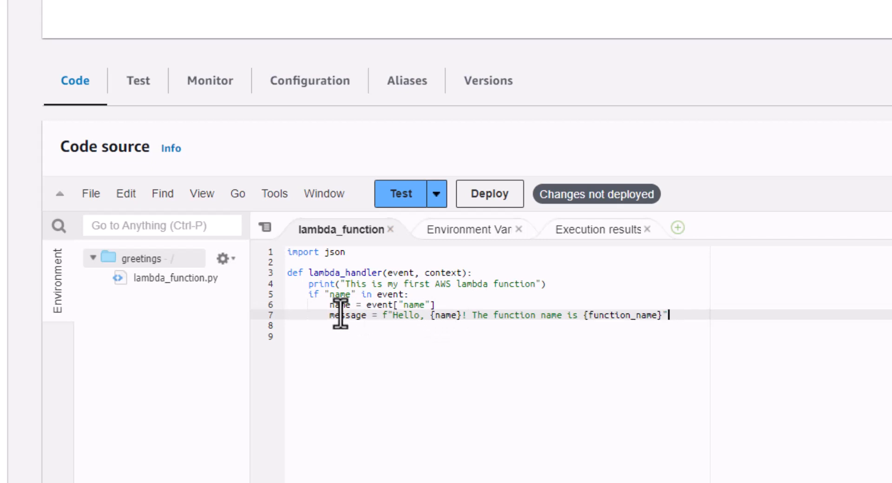
Examine how the name variable is read from the event and used in the greeting message
drag(424, 305, 367, 306)
drag(435, 306, 378, 306)
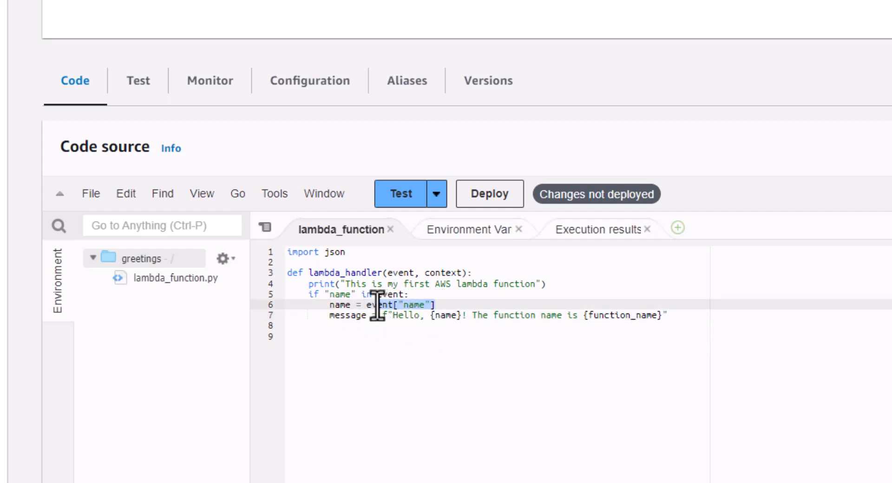
double_click(340, 305)
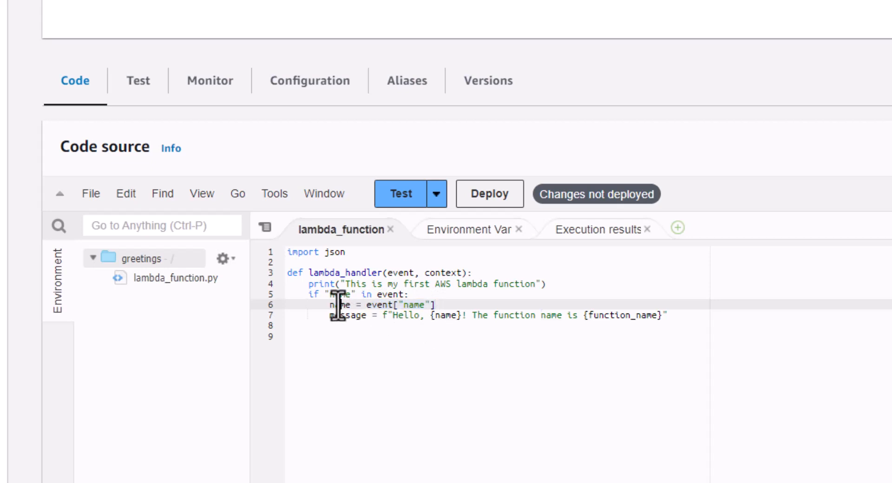
click(382, 316)
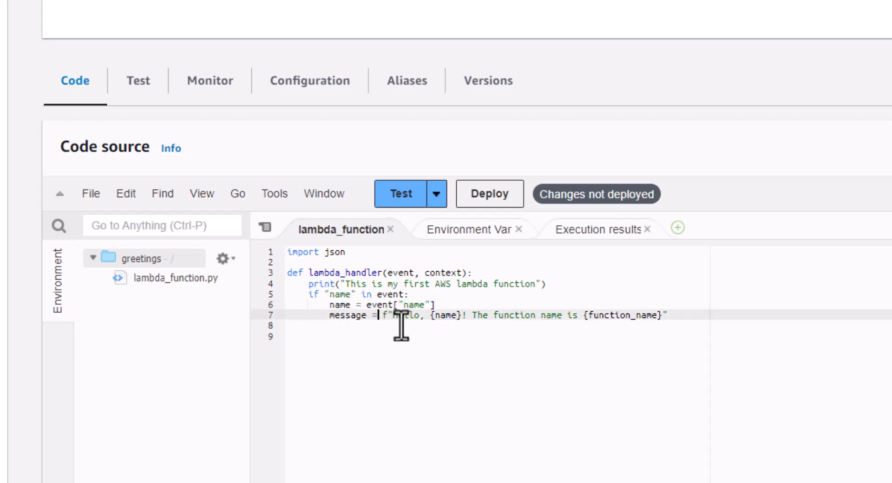
click(352, 306)
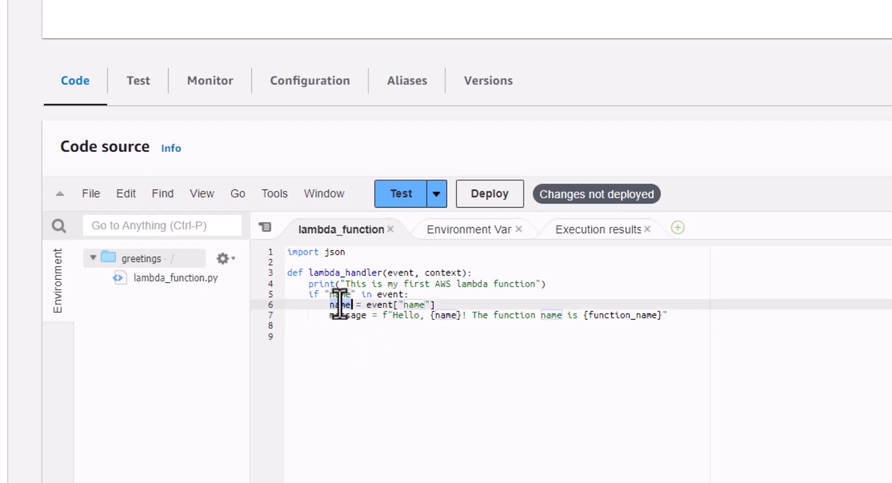
click(450, 316)
double_click(450, 316)
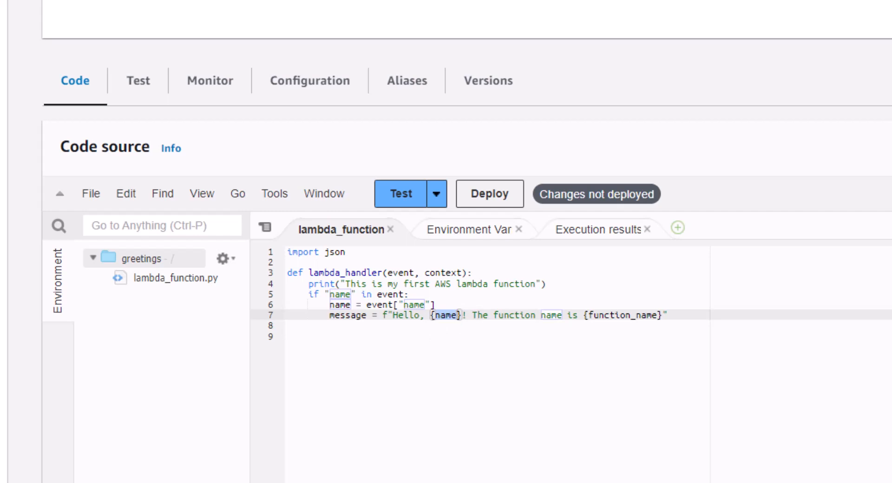
Add function_name = context.function_name between the print statement and the if condition
click(553, 288)
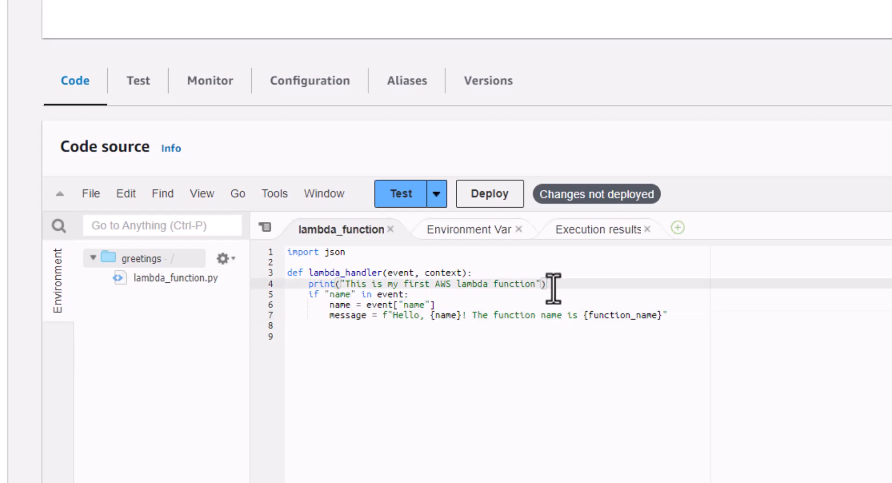
key(Return)
text(function_name = context.function_name)
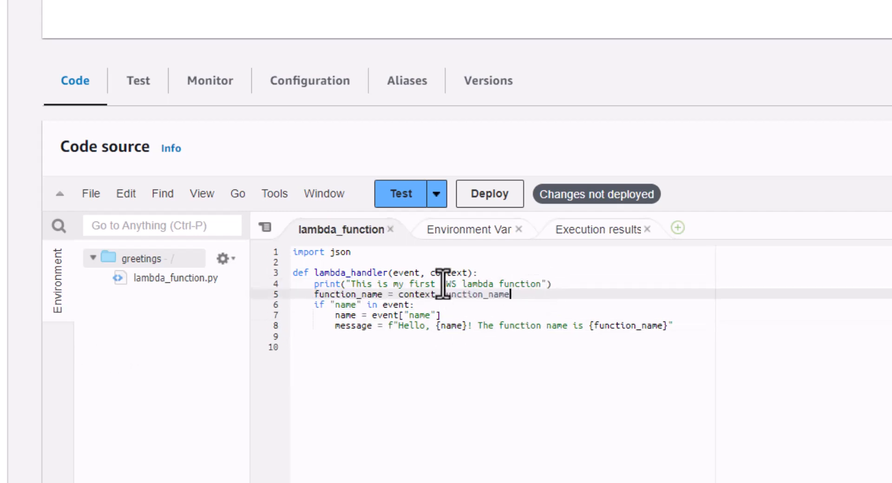
double_click(446, 273)
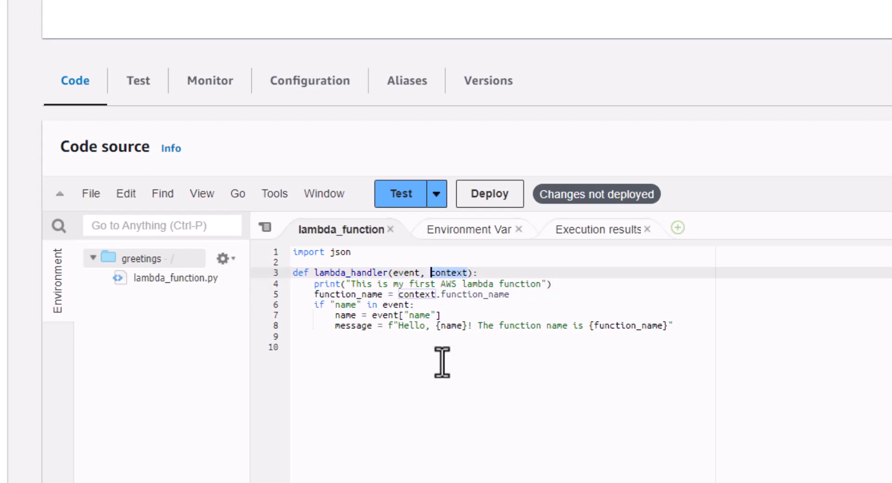
double_click(477, 294)
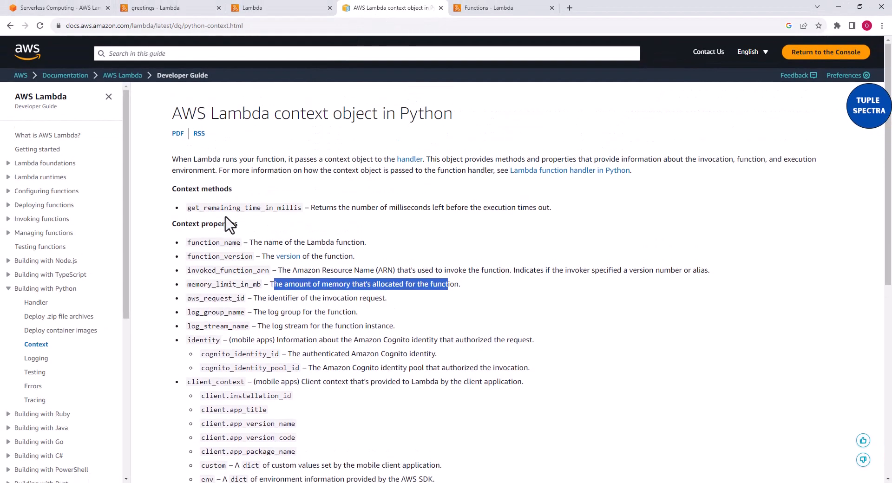
Examine the context methods and properties, including function_name, on the documentation page for the Python context object, and return to the greetings function
click(172, 190)
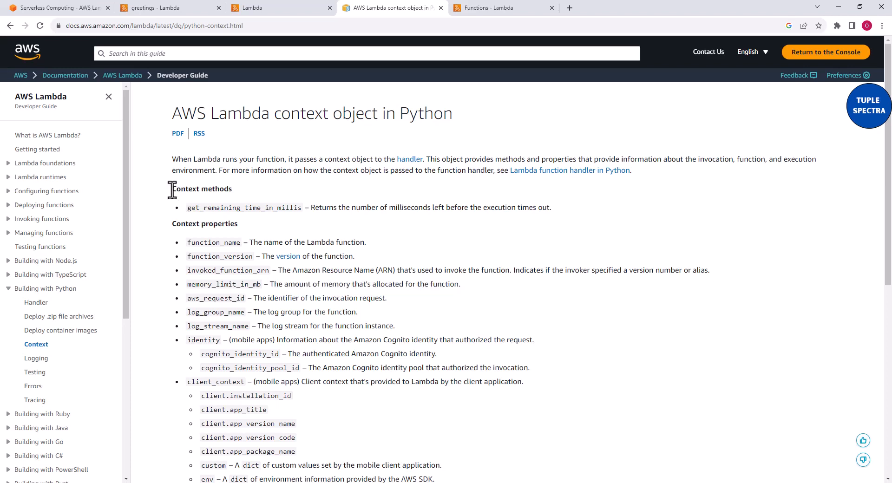
drag(172, 189, 232, 189)
drag(175, 225, 235, 225)
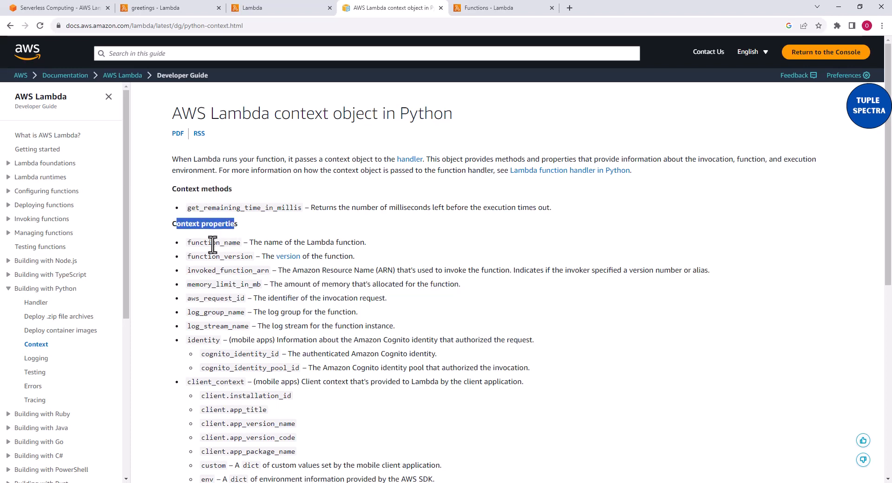
drag(187, 242, 239, 244)
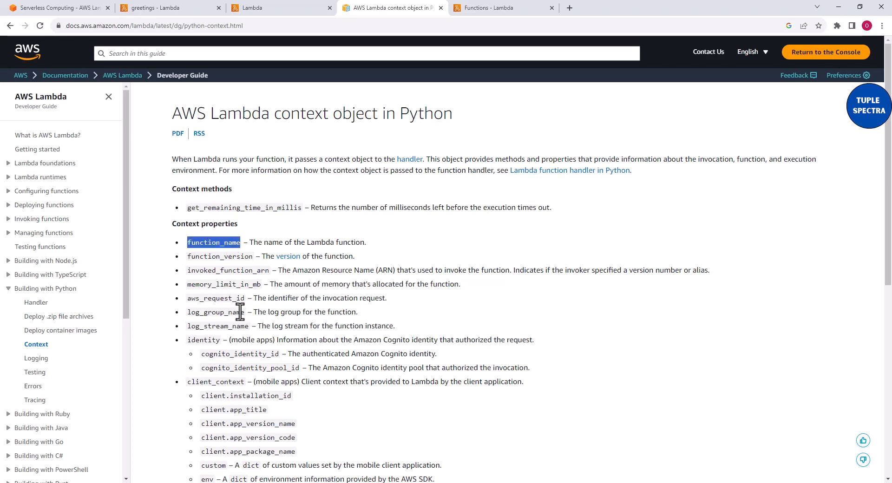
scroll(240, 311, down, 2)
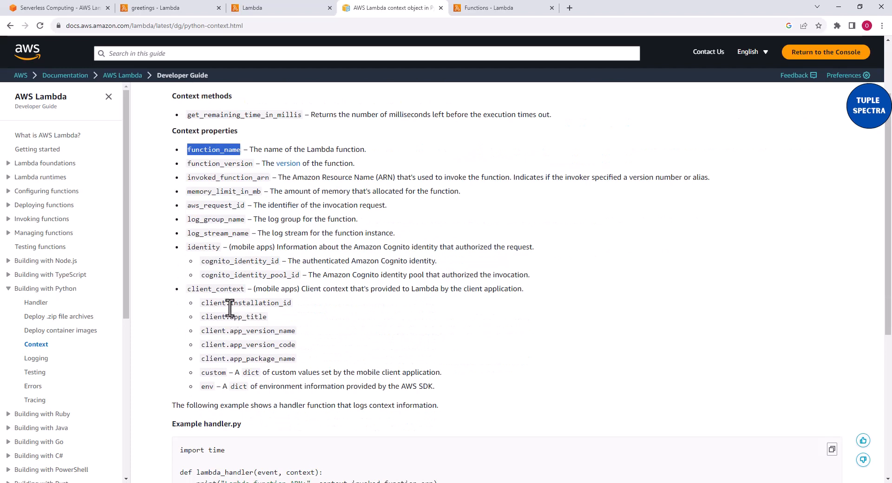
scroll(233, 313, up, 2)
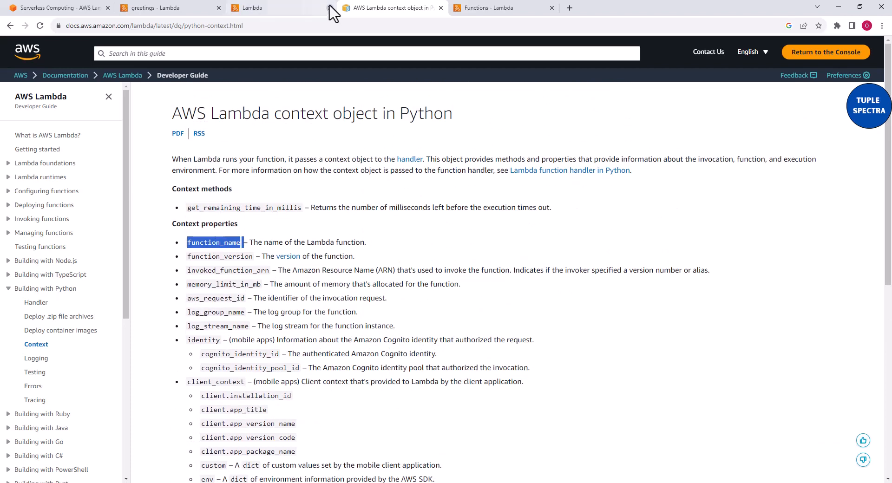
click(169, 8)
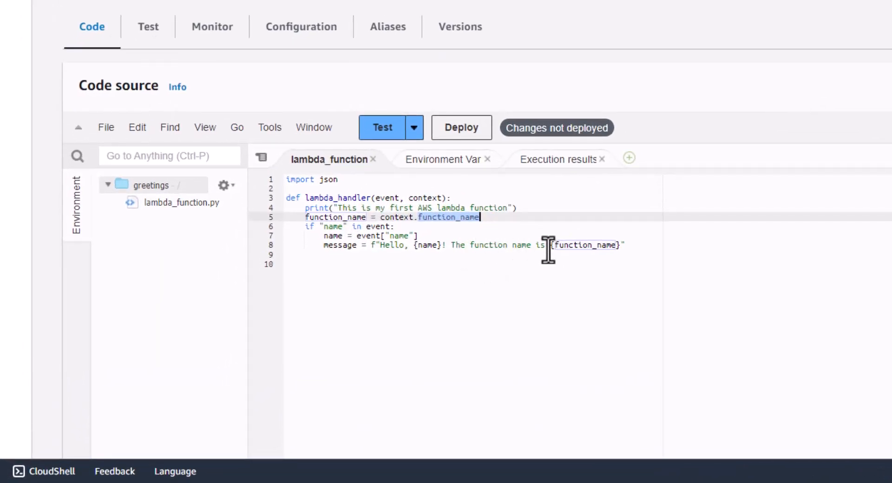
Add an else branch with message = f"Hello, somebody! The function name is {function_name}", save the file and compare both messages
double_click(570, 246)
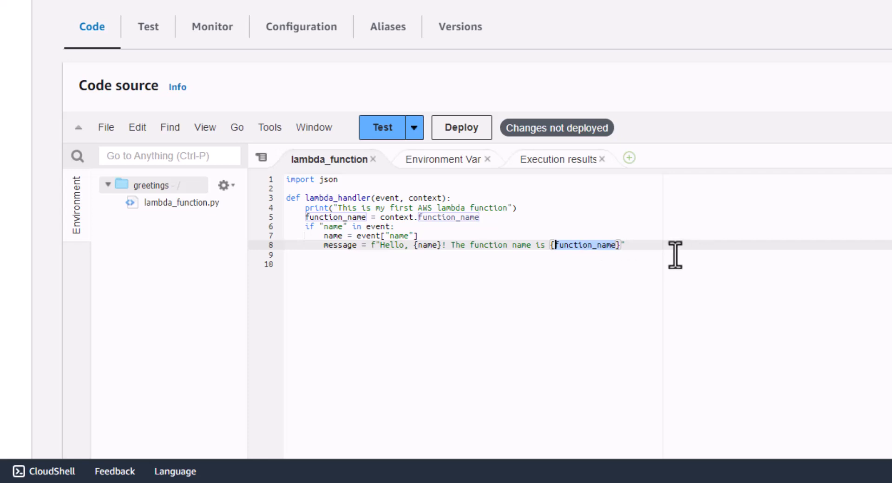
click(657, 239)
key(Down)
key(Down)
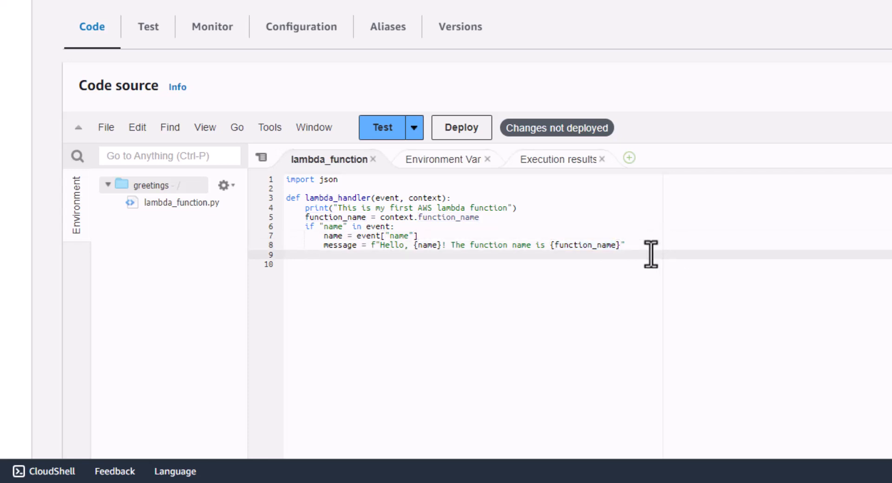
text(else:)
key(Return)
text(message = f"Hello, somebody! The function name is {function_name}")
key(ctrl+s)
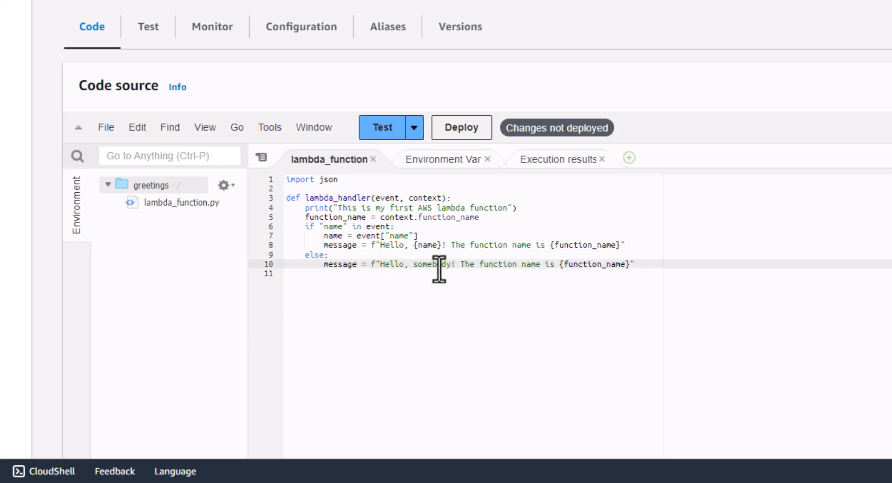
double_click(590, 264)
double_click(341, 217)
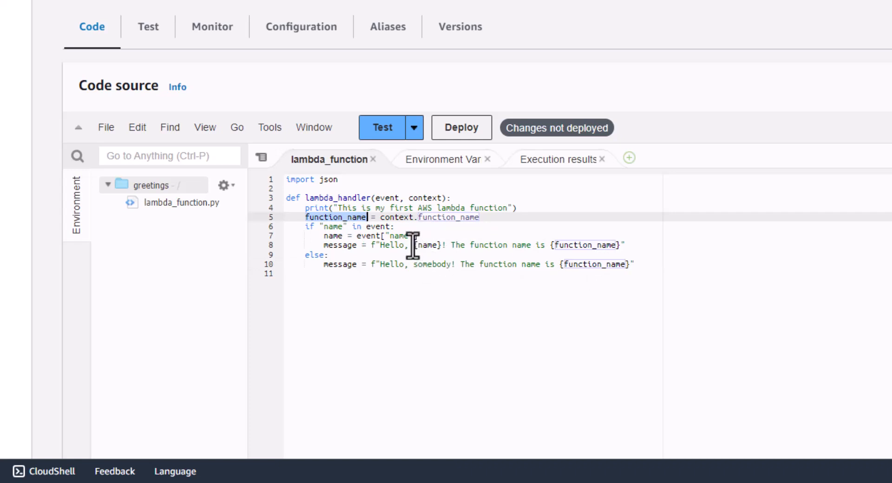
drag(415, 245, 443, 245)
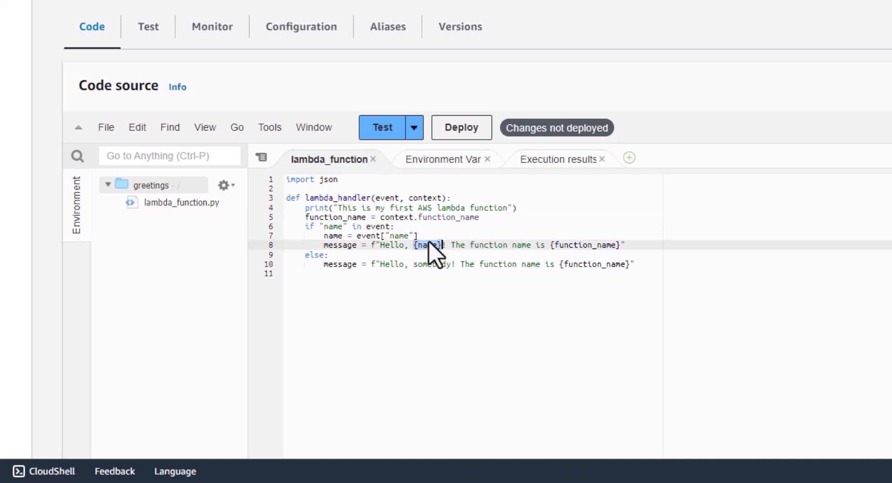
drag(414, 264, 447, 264)
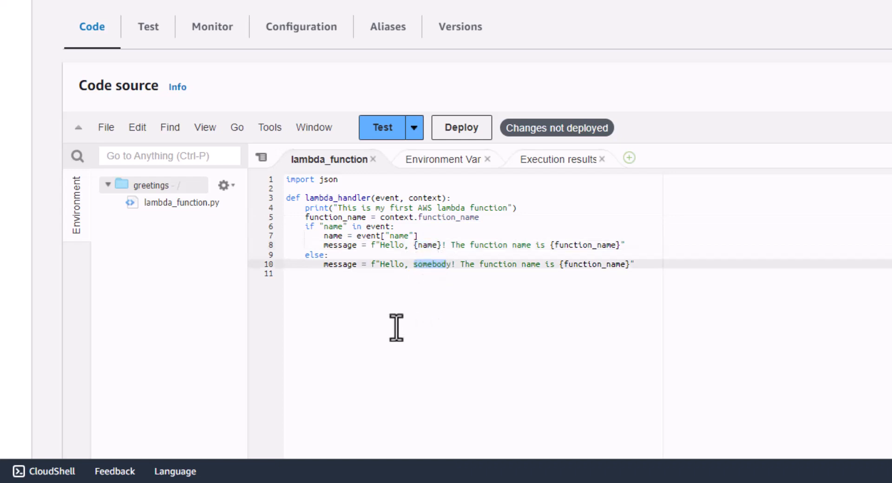
Add return message at the end of lambda_handler after the else branch, save the file and deploy the changes
click(647, 266)
key(Return)
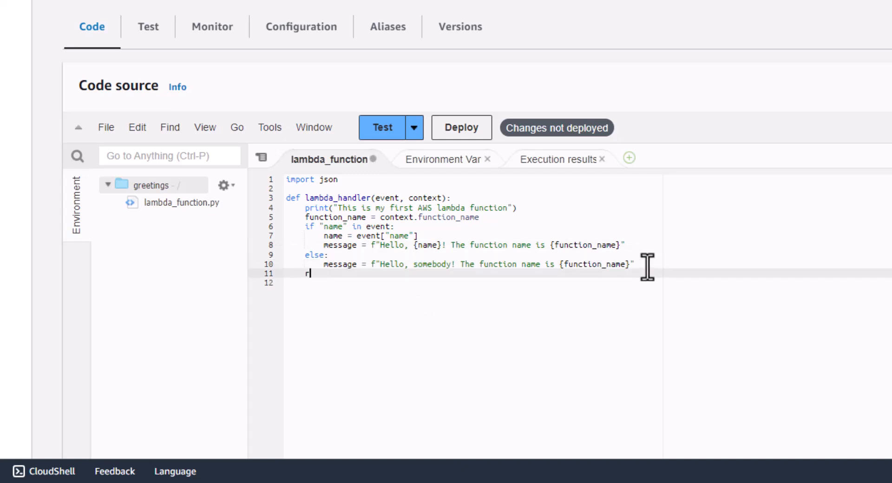
text(return message)
key(ctrl+s)
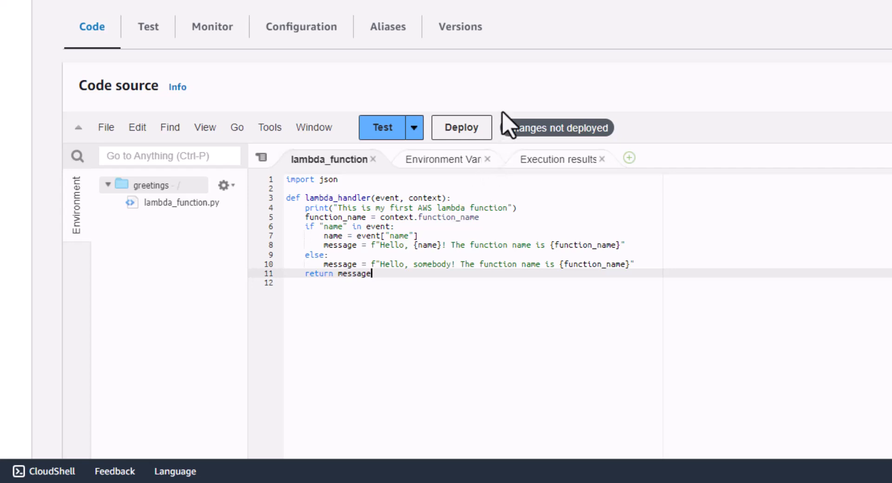
click(457, 137)
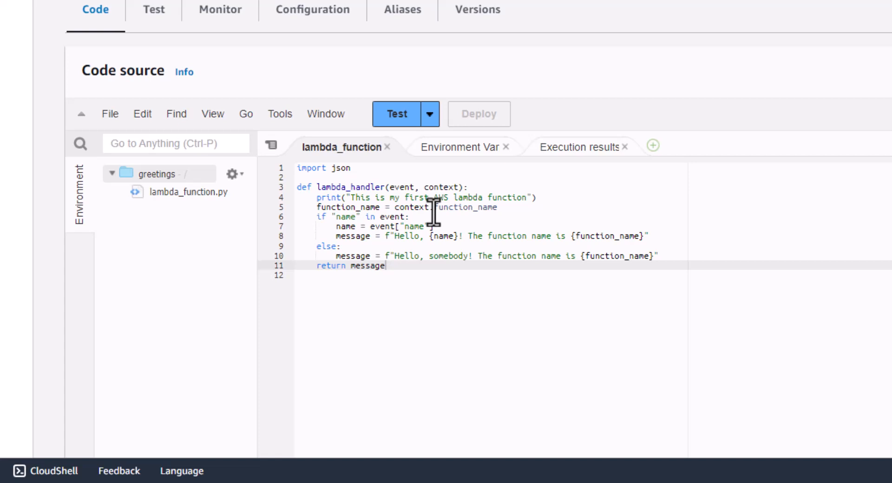
Start configuring a new private test event for the function and name it greetingsEventName
click(390, 117)
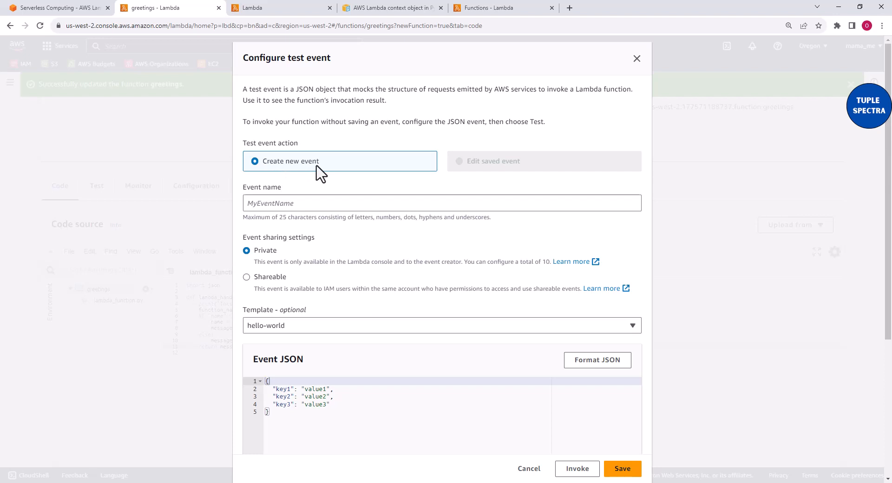
click(294, 204)
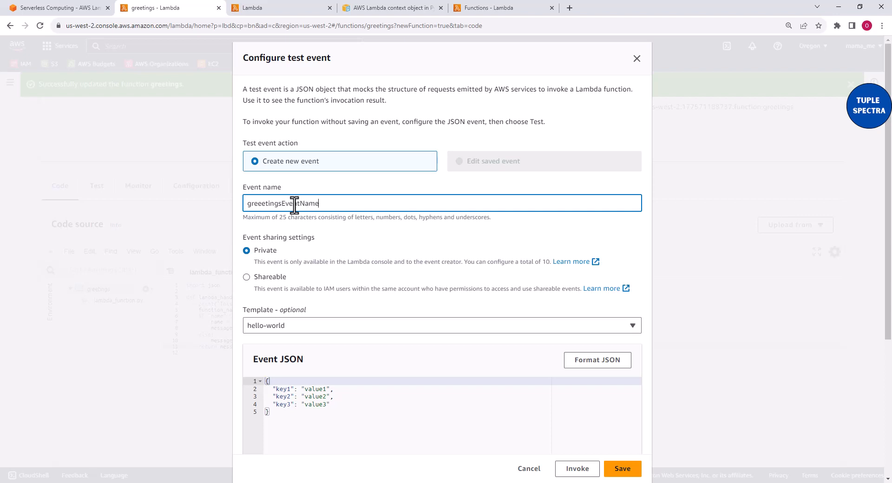
click(265, 204)
key(BackSpace)
Load the DynamoDB Update template into the test event and examine the records in its sample JSON
scroll(399, 389, down, 2)
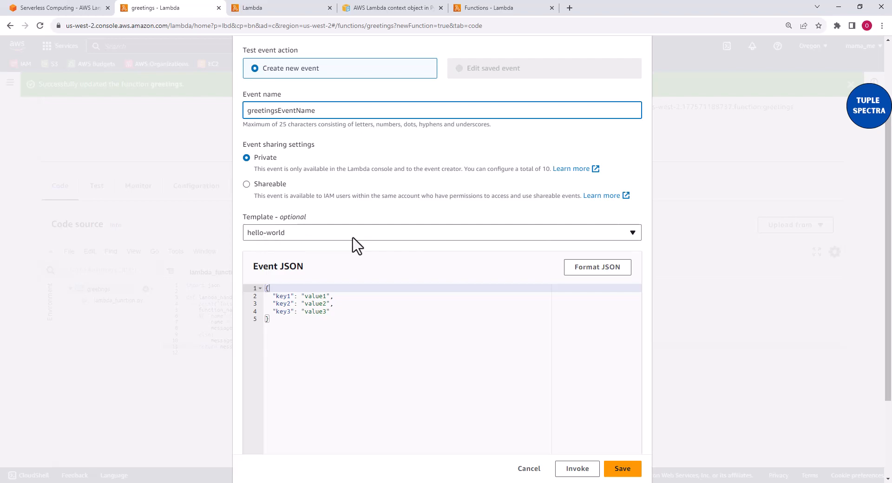
click(632, 236)
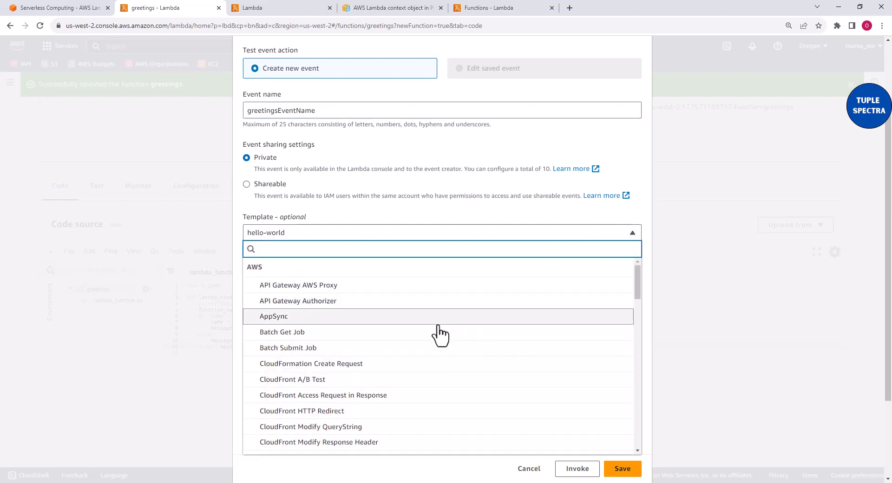
scroll(425, 360, down, 5)
scroll(428, 360, down, 3)
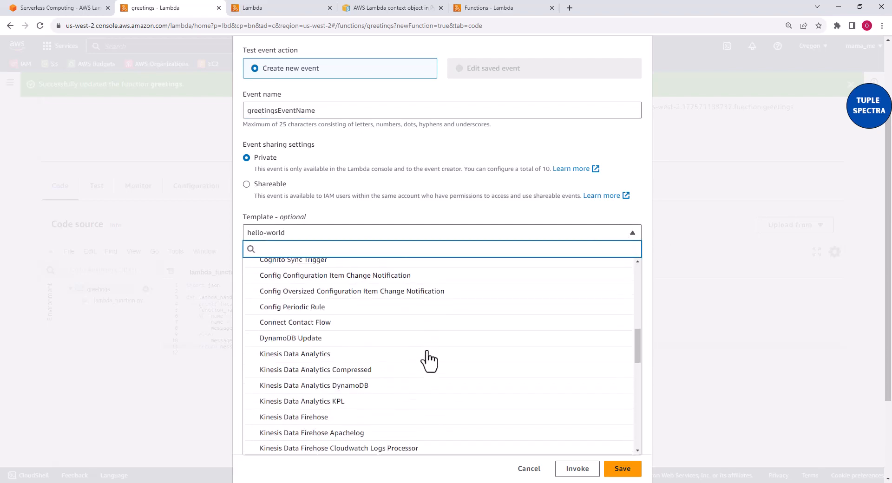
click(311, 346)
scroll(393, 371, down, 2)
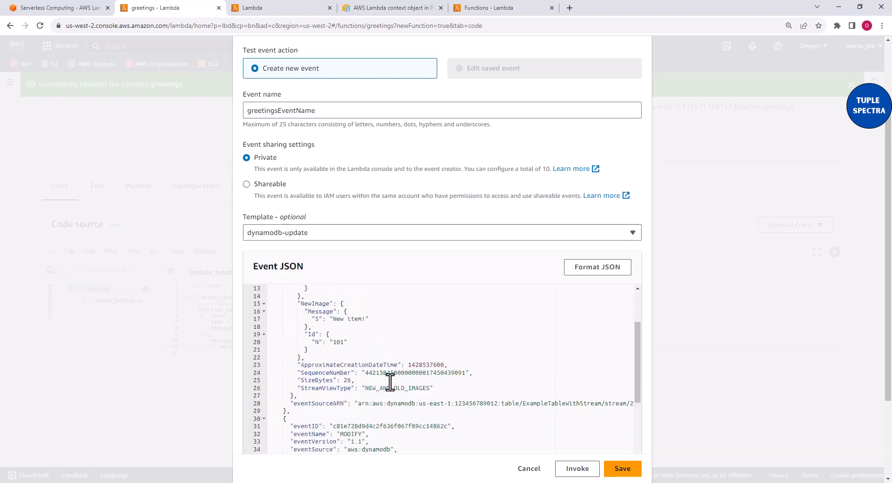
scroll(390, 382, down, 8)
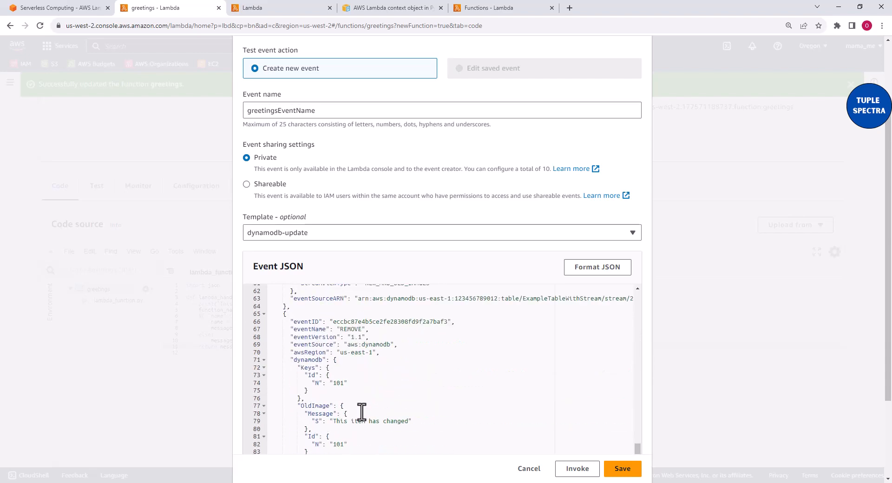
scroll(362, 418, down, 3)
scroll(366, 374, up, 10)
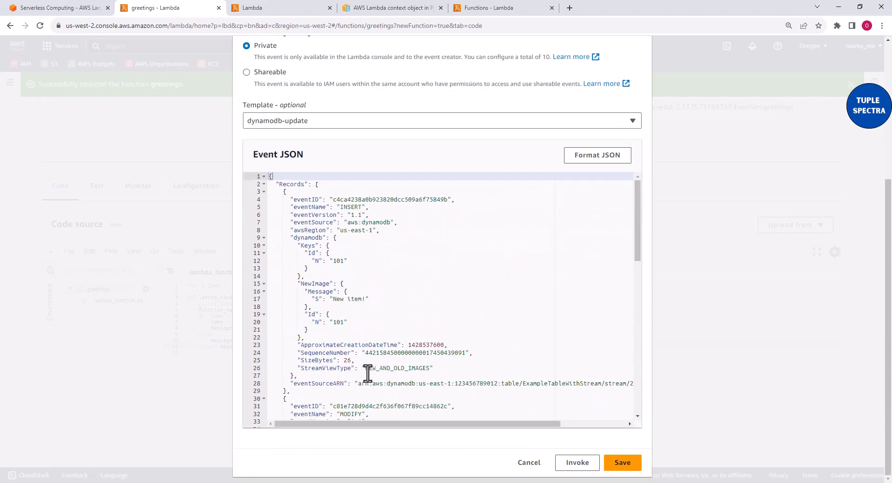
scroll(368, 374, up, 4)
scroll(374, 383, down, 2)
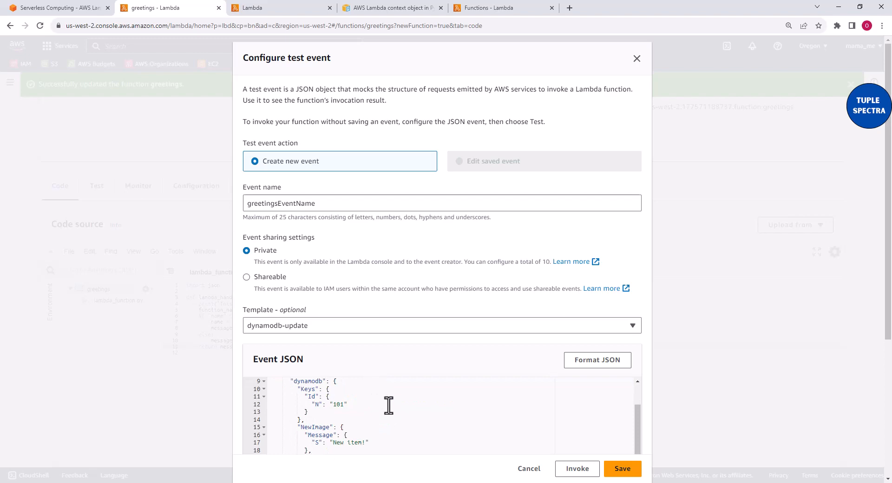
scroll(389, 406, up, 2)
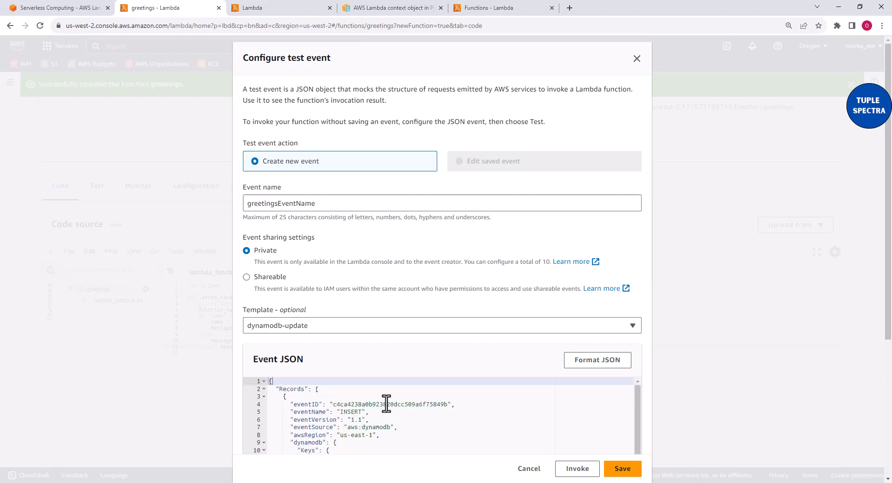
Switch the test event to the Kinesis Data Firehose template and examine its whole sample JSON
click(631, 326)
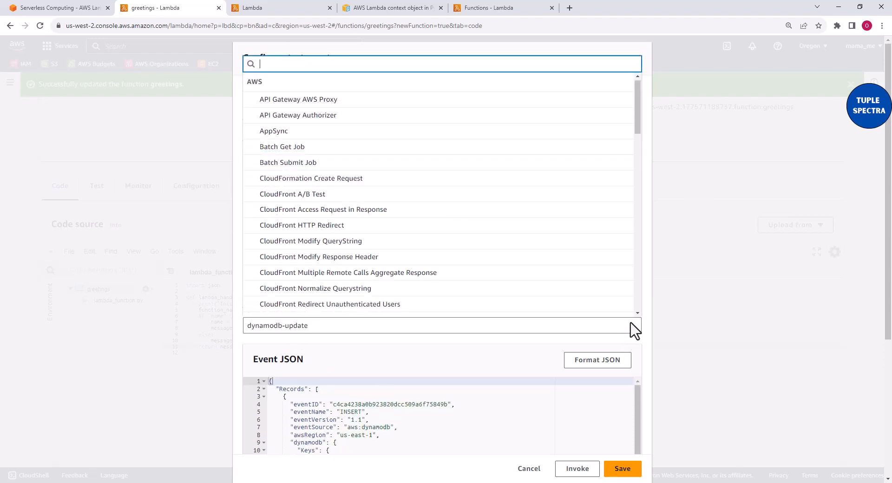
scroll(352, 255, down, 5)
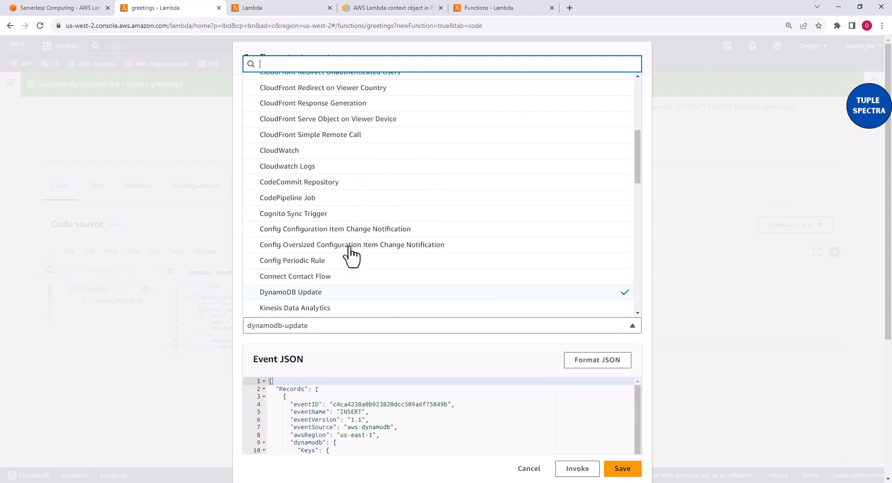
scroll(351, 255, down, 3)
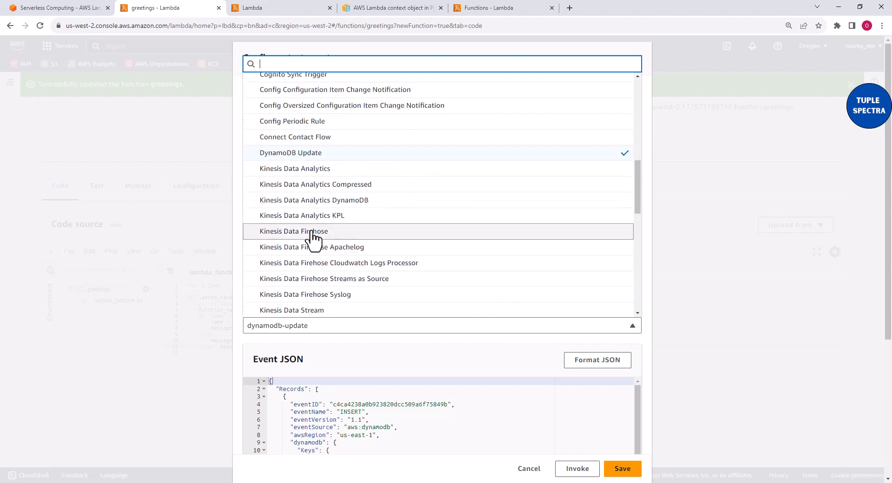
click(313, 234)
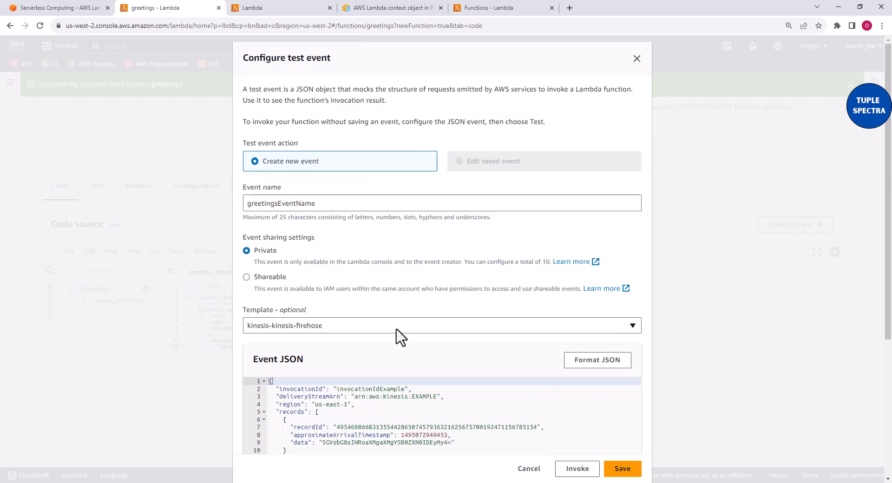
scroll(429, 391, down, 3)
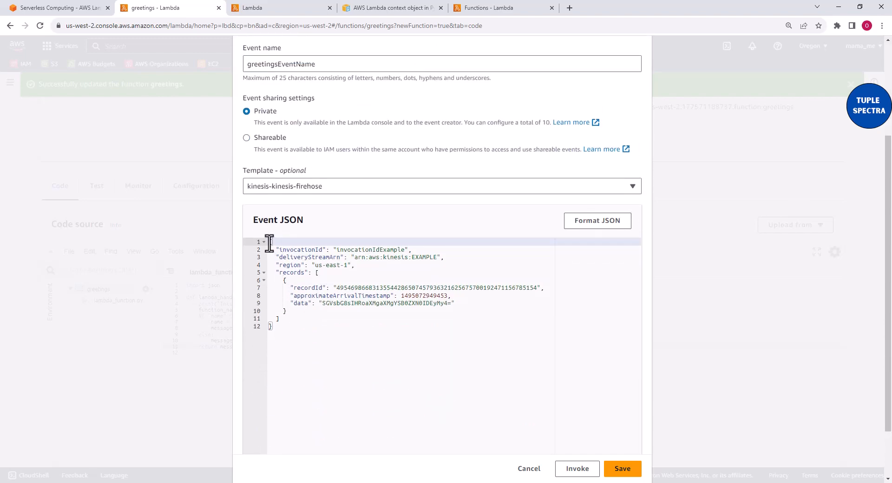
drag(269, 242, 275, 326)
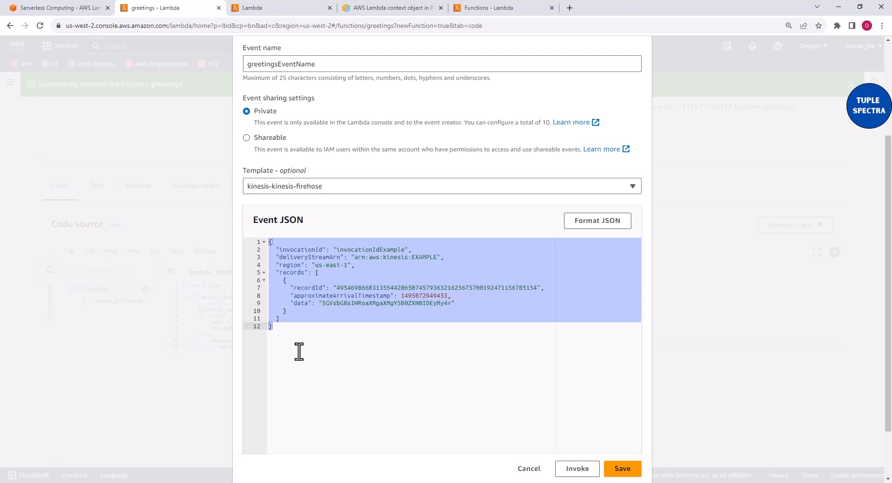
Set the test event template to Hello World from the Common group
scroll(299, 352, up, 1)
click(632, 233)
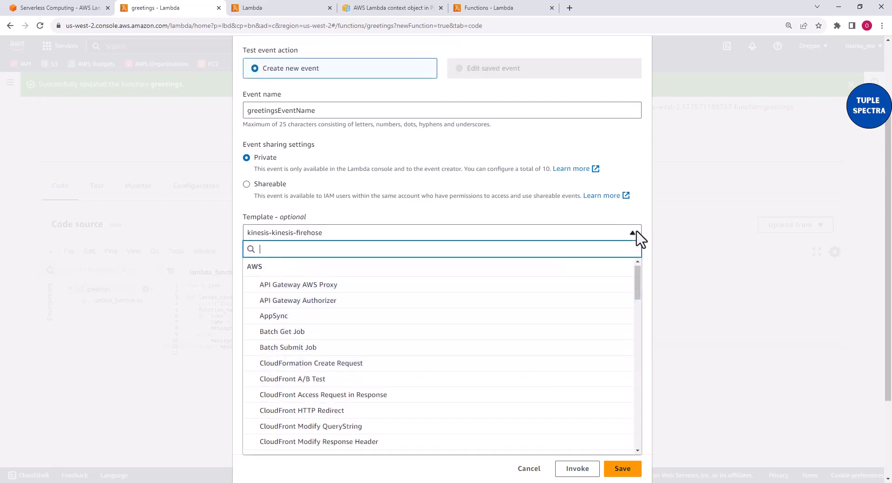
scroll(536, 351, down, 20)
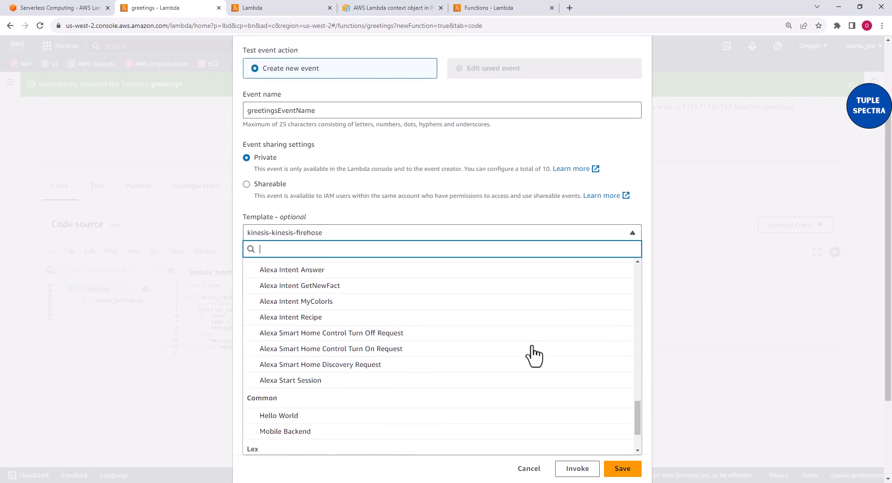
scroll(535, 356, down, 1)
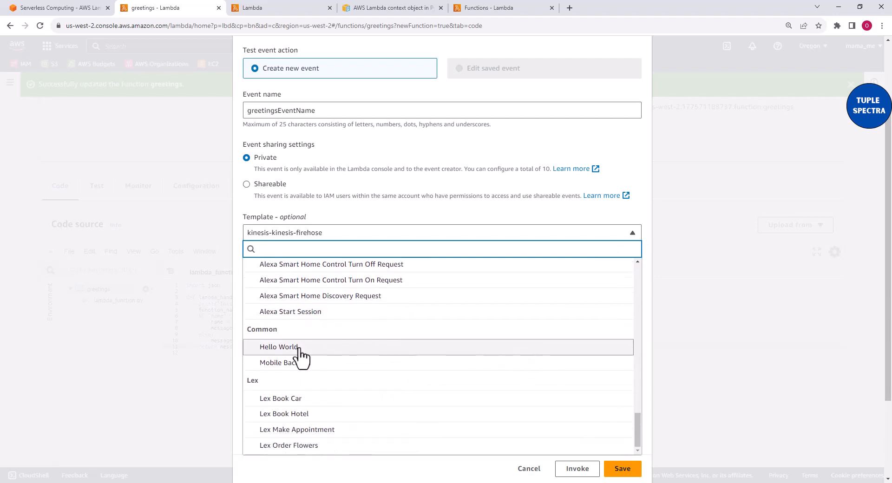
click(299, 349)
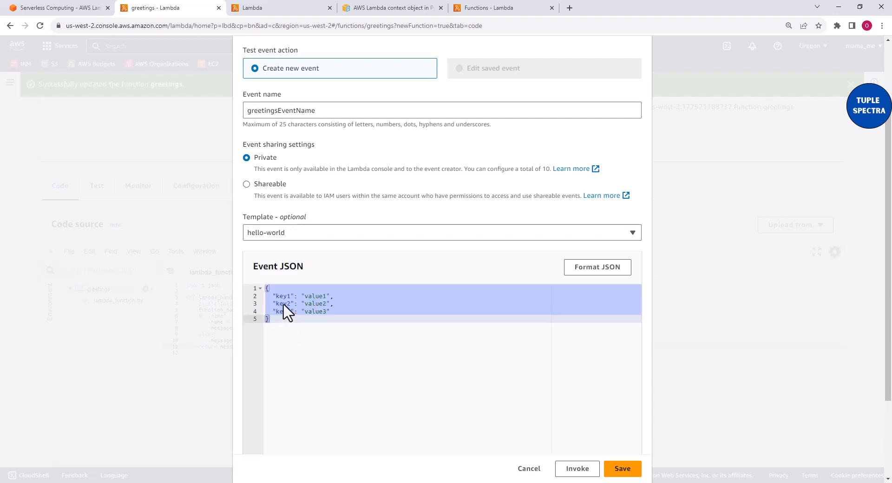
Delete the key2 and key3 lines, rename key1 to Name with a person's first name as its value, and try to save the event
click(330, 311)
drag(333, 312, 262, 304)
key(BackSpace)
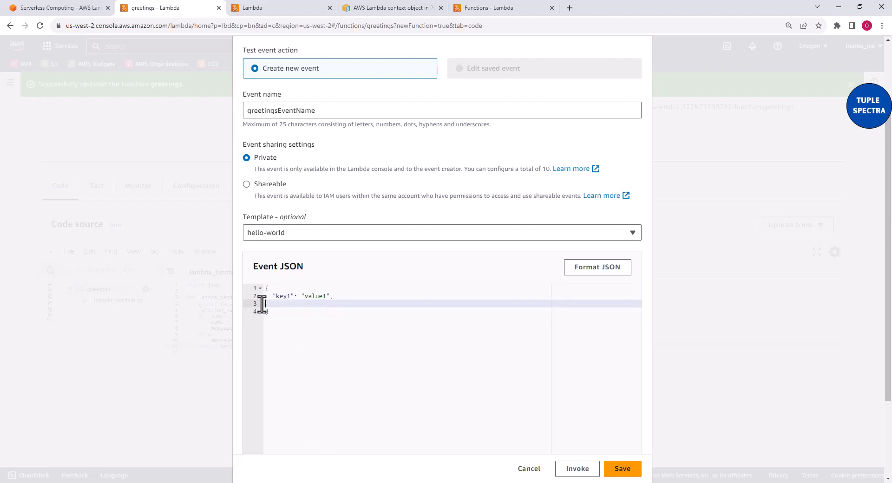
key(BackSpace)
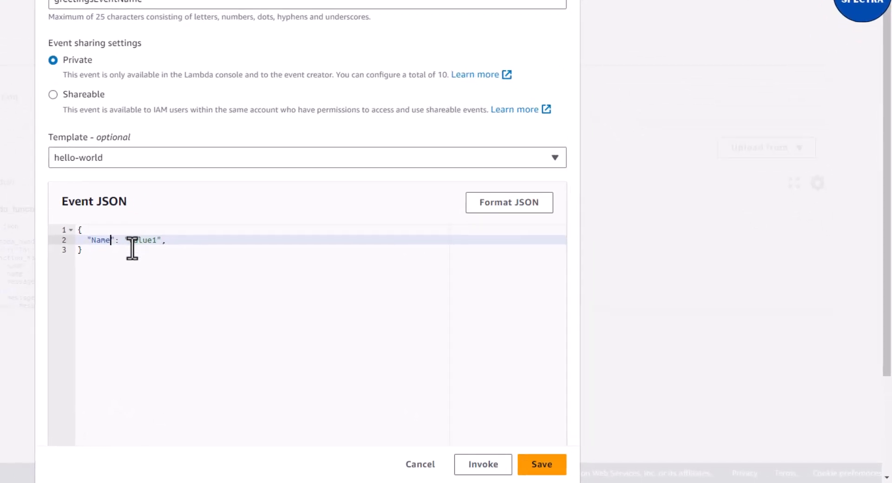
click(142, 236)
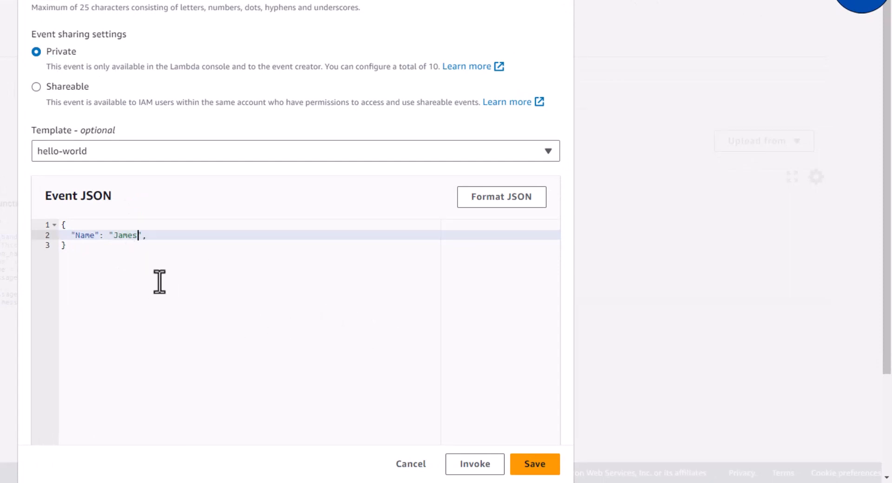
click(528, 471)
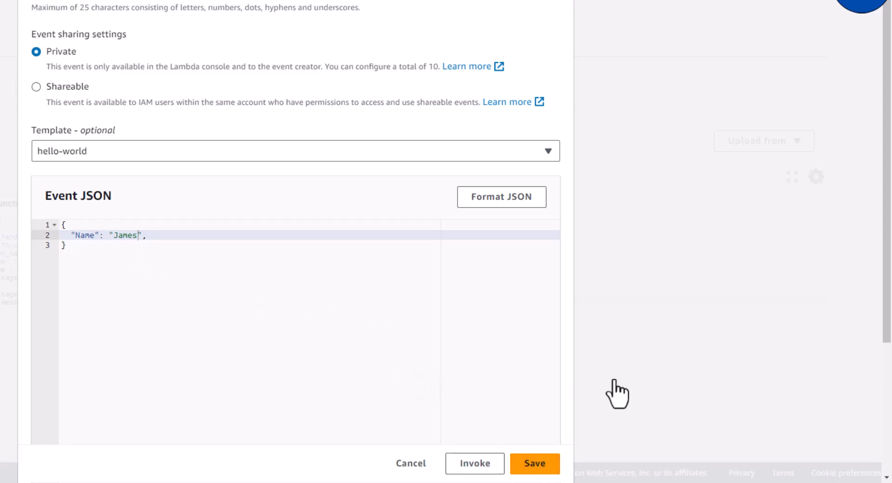
Remove the trailing comma after the Name entry in the event JSON and save the test event
scroll(617, 391, up, 3)
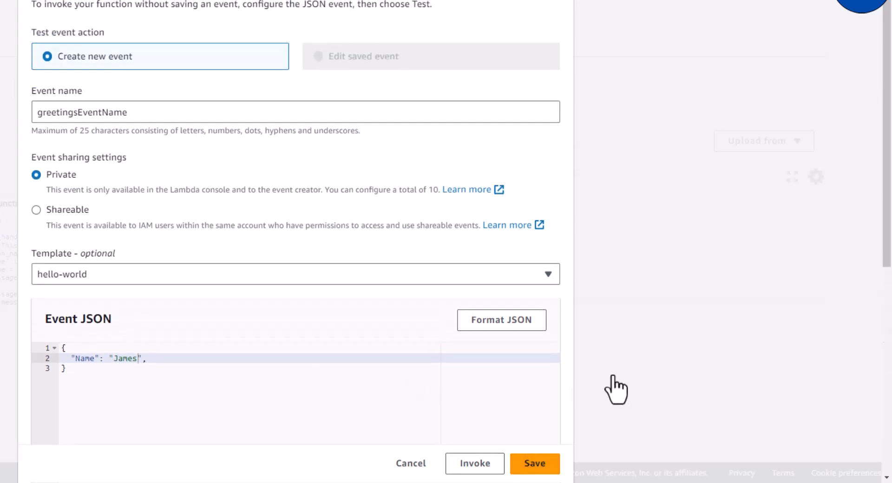
scroll(616, 390, down, 5)
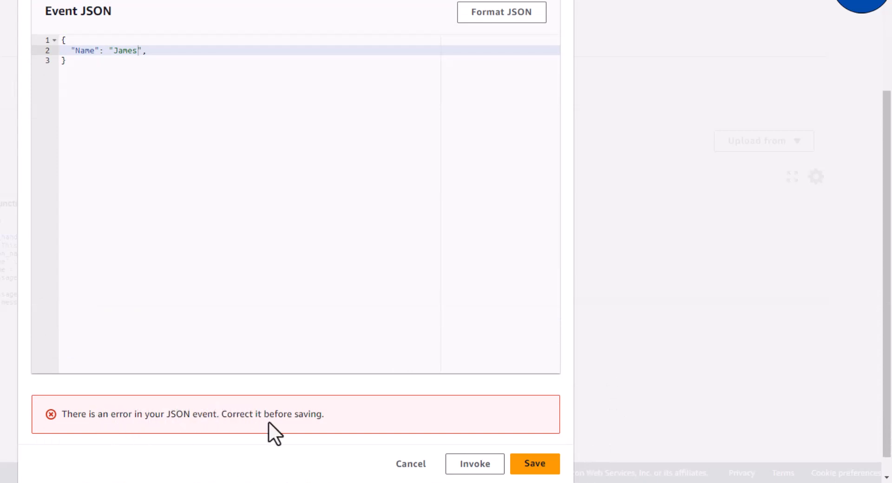
scroll(293, 407, up, 3)
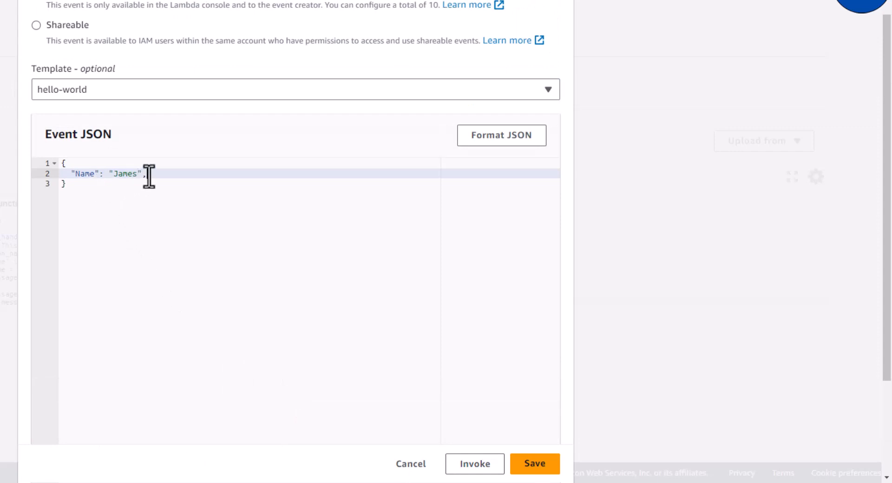
key(BackSpace)
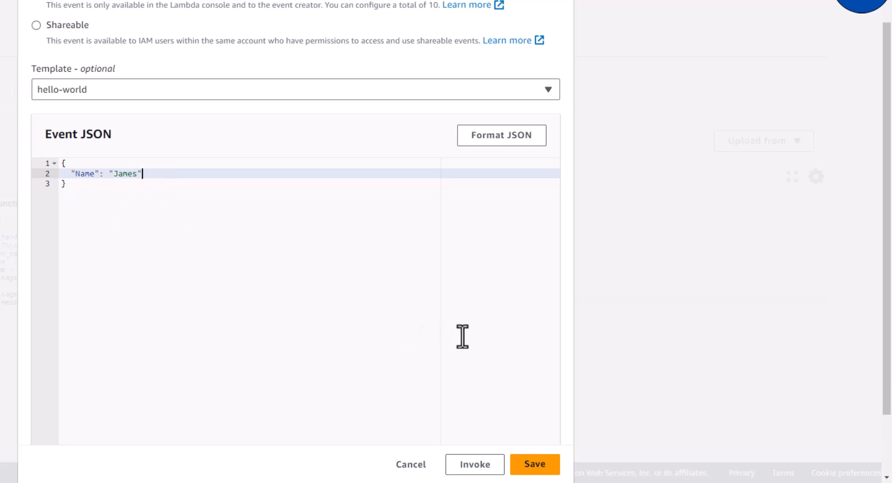
scroll(464, 353, down, 2)
click(528, 459)
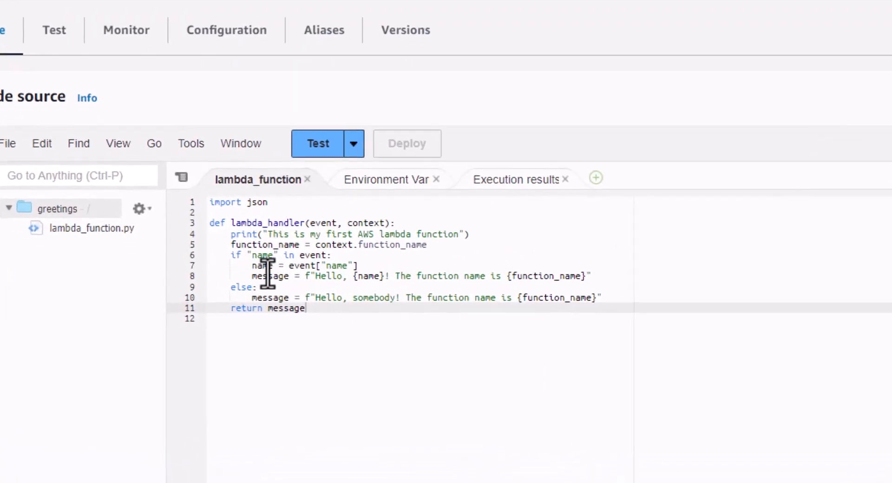
Rename the Name key in the event JSON to lowercase name, matching the handler code, and save the test event
double_click(263, 255)
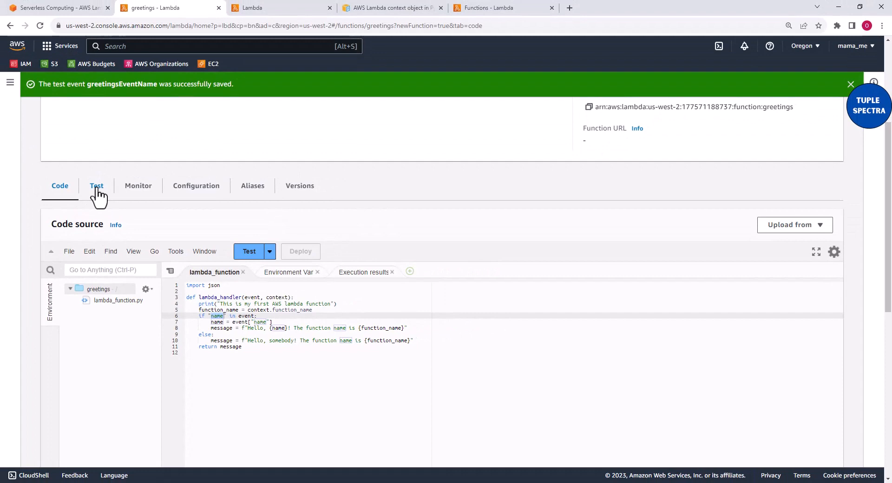
click(96, 188)
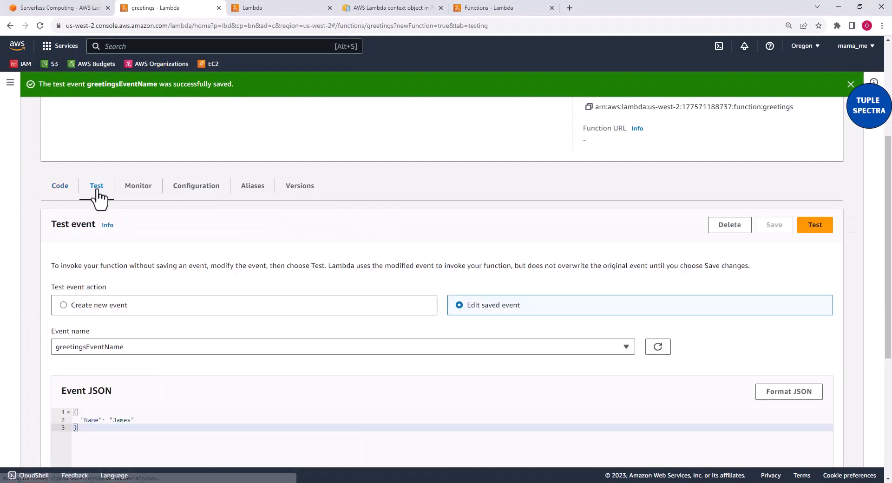
scroll(270, 372, down, 4)
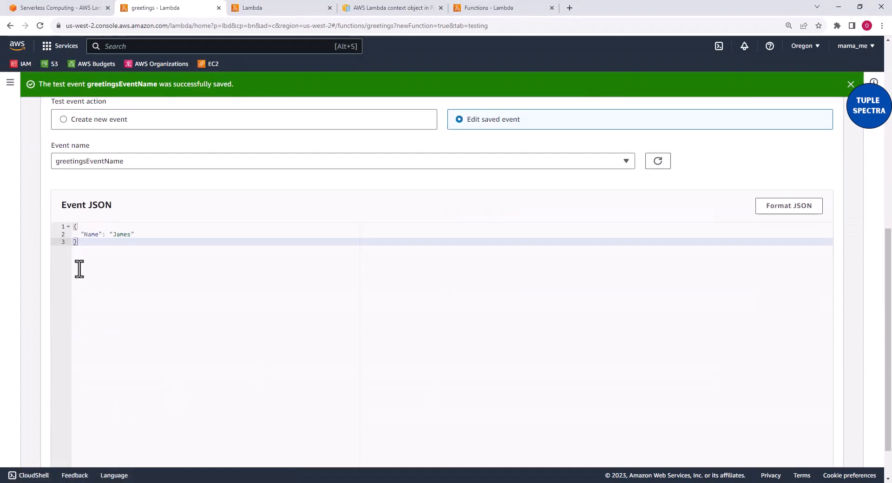
click(89, 236)
text(n)
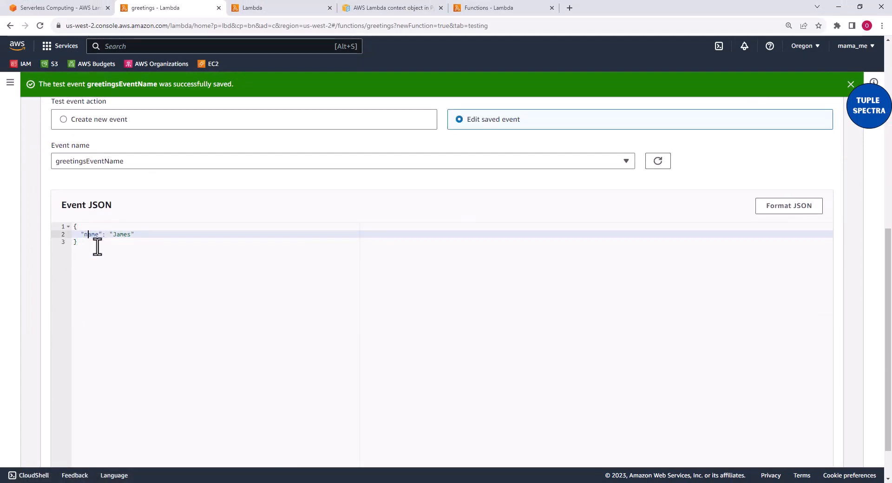
scroll(418, 361, up, 5)
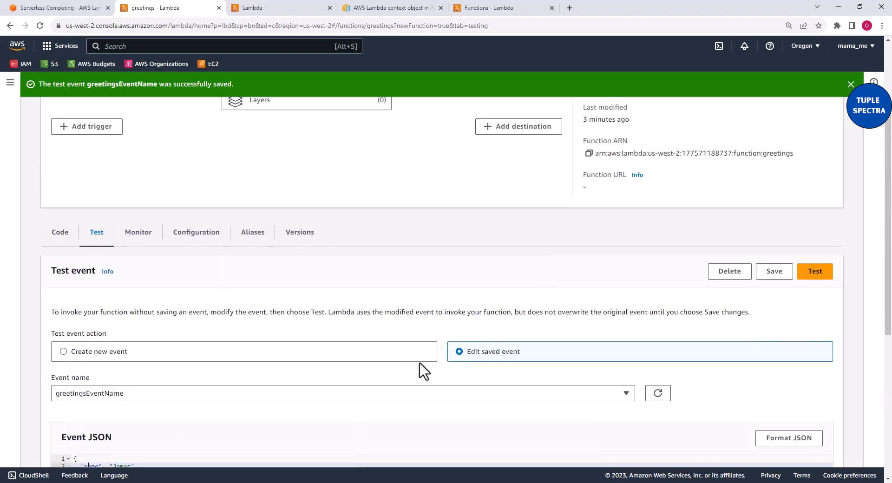
click(773, 275)
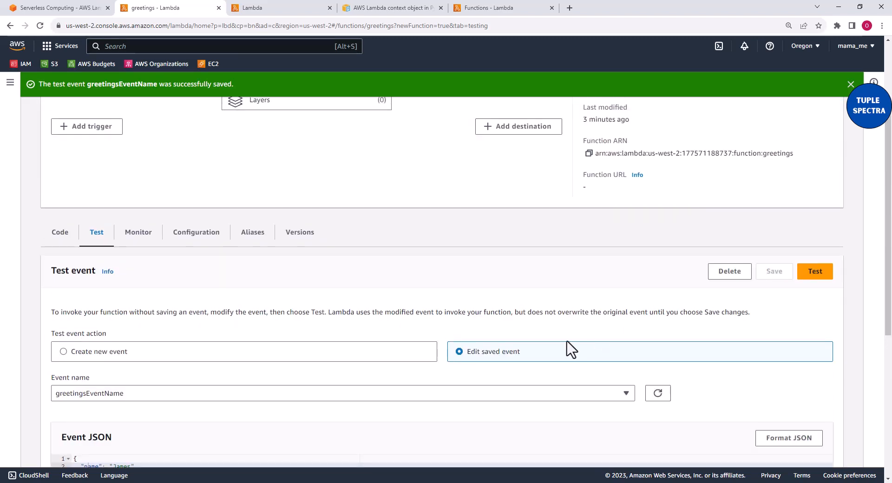
Compare the event parameter of lambda_handler with the JSON of the saved greetingsEventName test event
click(66, 236)
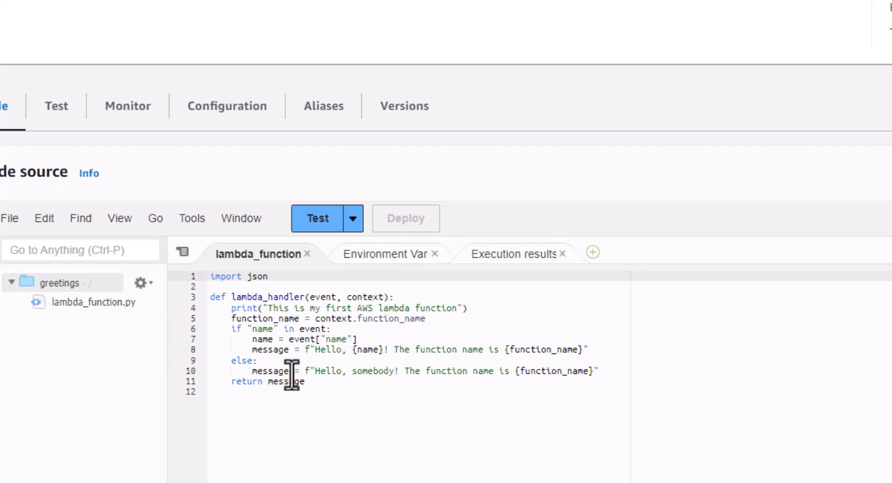
click(319, 298)
double_click(319, 297)
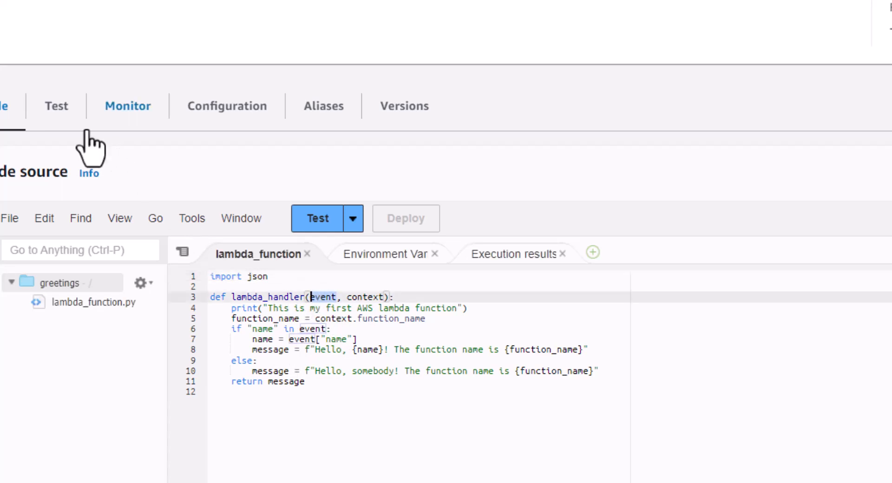
click(56, 112)
scroll(258, 384, down, 3)
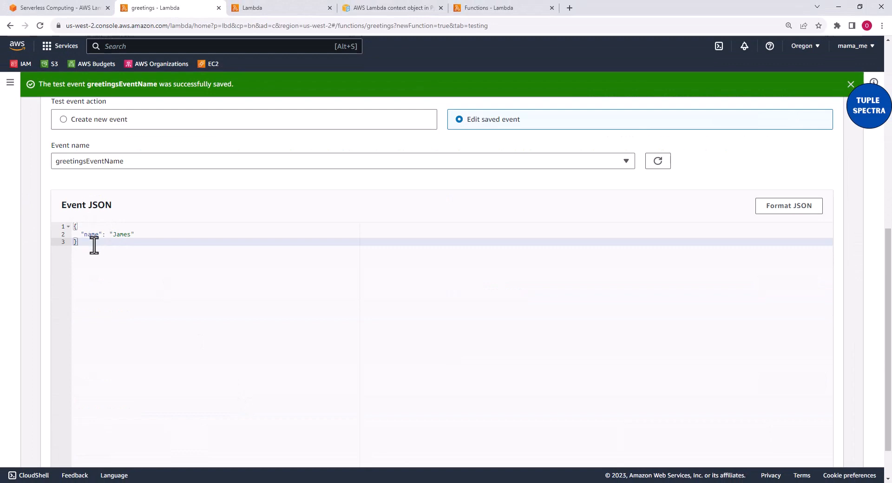
scroll(91, 205, up, 5)
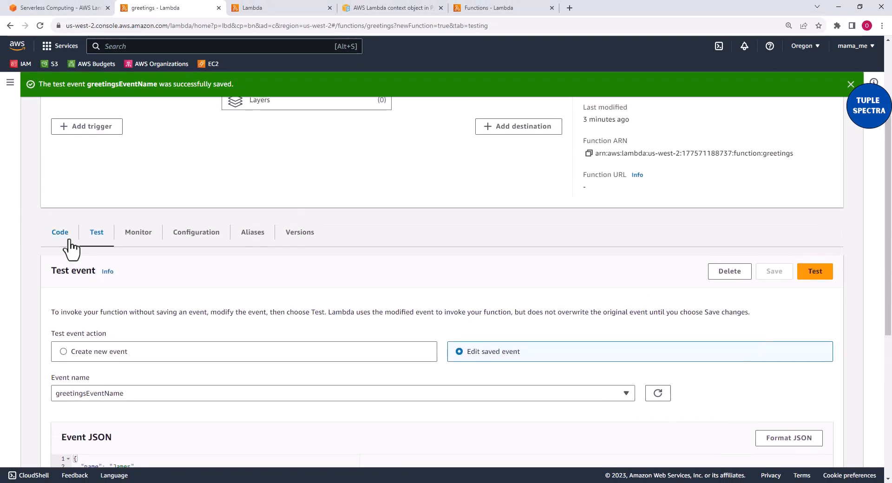
Review how the handler code builds its greeting message from the event's name value and context.function_name
click(60, 232)
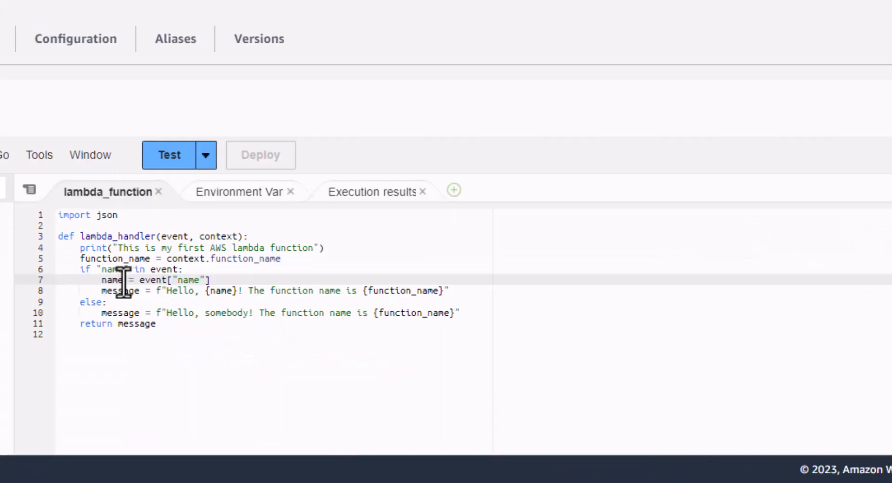
drag(223, 369, 214, 368)
double_click(221, 291)
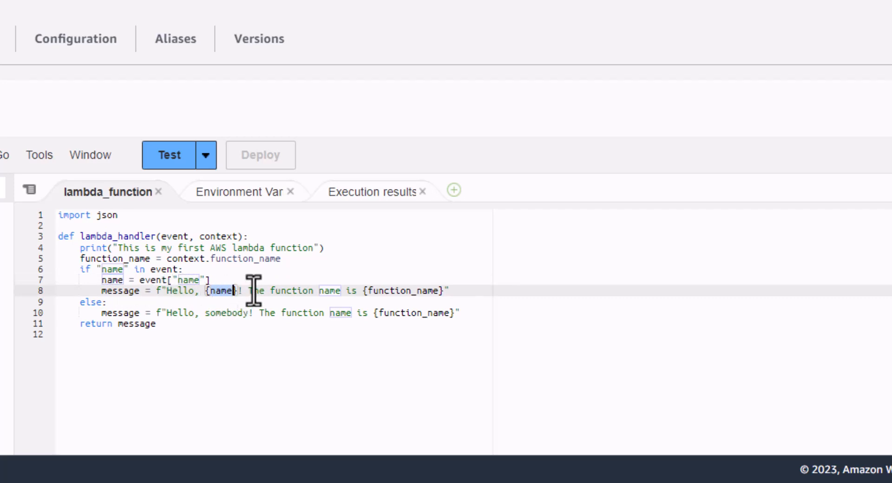
drag(255, 291, 418, 293)
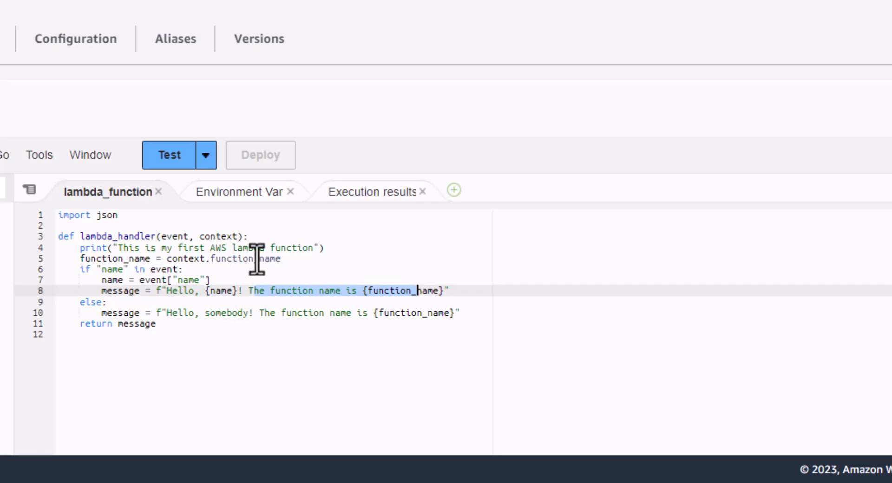
click(280, 259)
shift+click(80, 259)
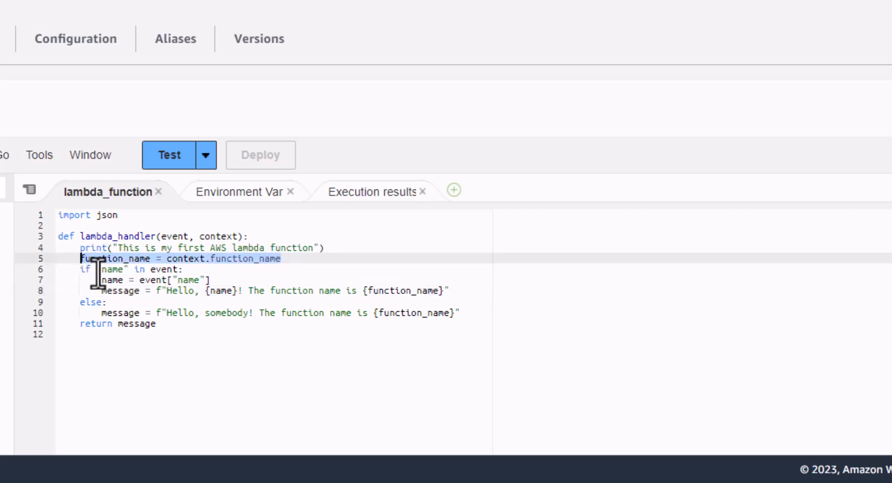
drag(97, 269, 129, 271)
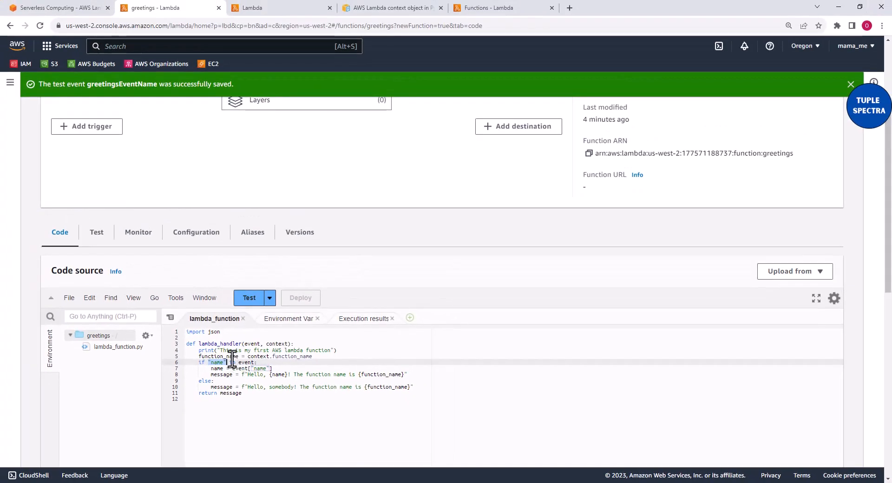
Check the name key in the event JSON against the handler's if condition and its else message
click(99, 234)
scroll(160, 409, down, 4)
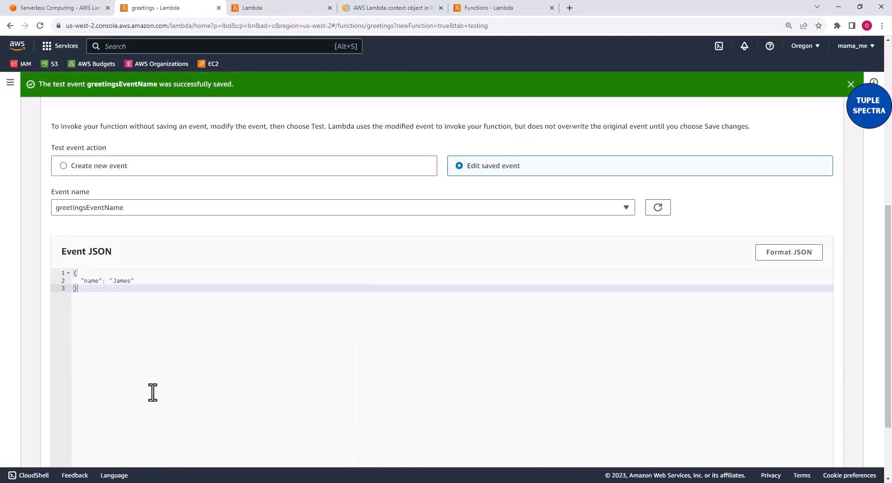
double_click(95, 280)
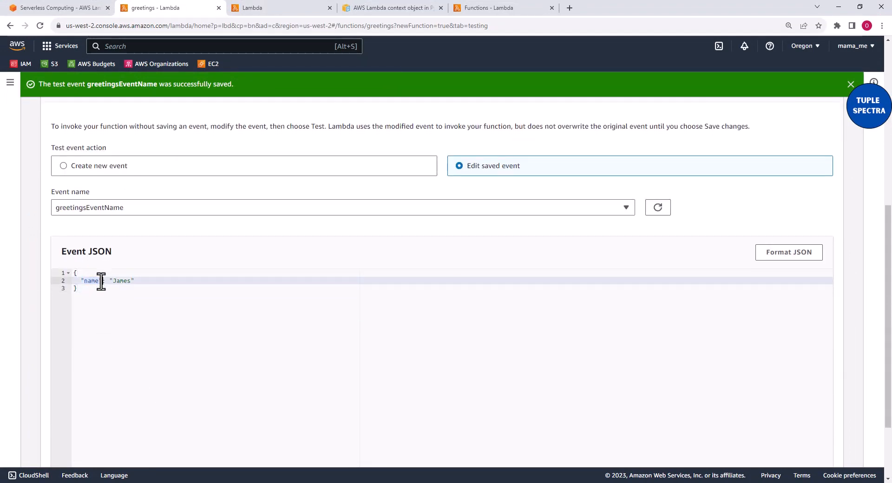
mouse_move(102, 281)
mouse_down()
mouse_move(81, 282)
mouse_move(103, 312)
mouse_move(115, 291)
mouse_up()
scroll(121, 279, up, 4)
click(72, 237)
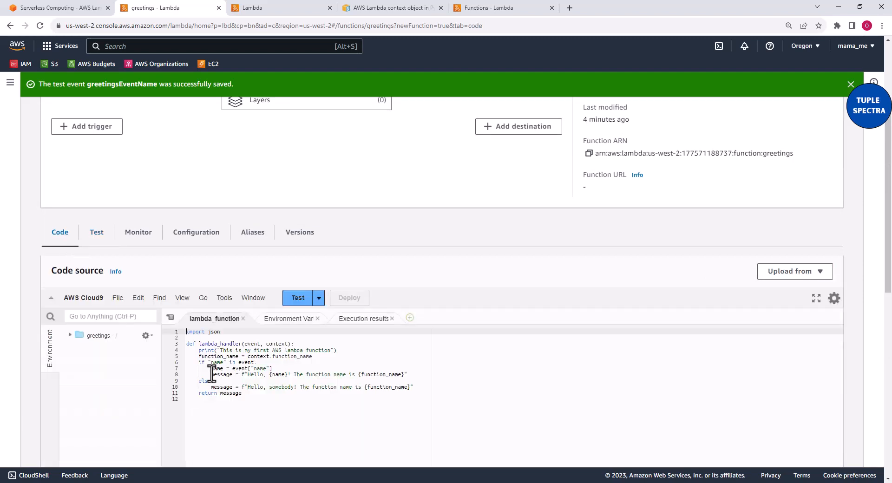
drag(254, 388, 284, 391)
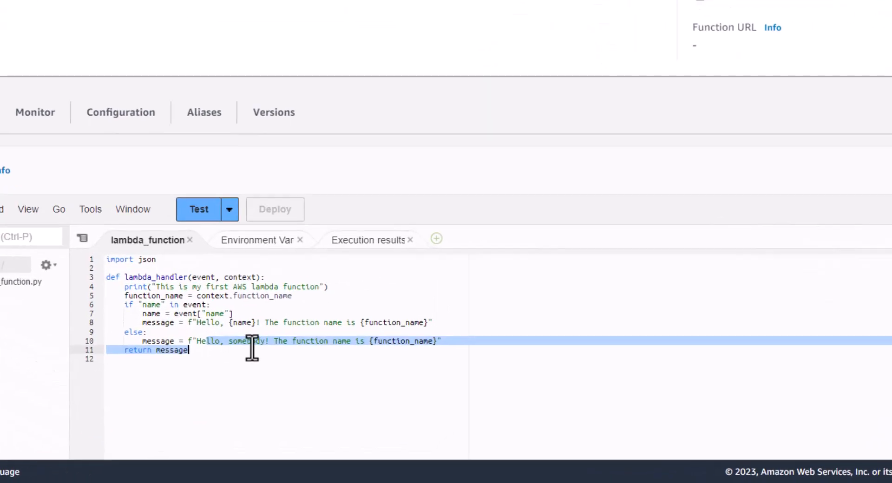
drag(252, 347, 429, 340)
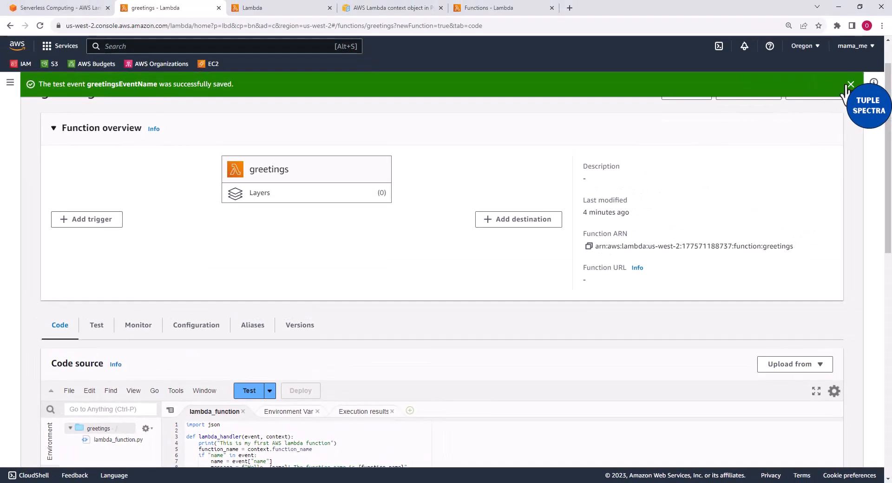
Run the greetings function from the code editor with the saved greetingsEventName test event
scroll(849, 91, down, 1)
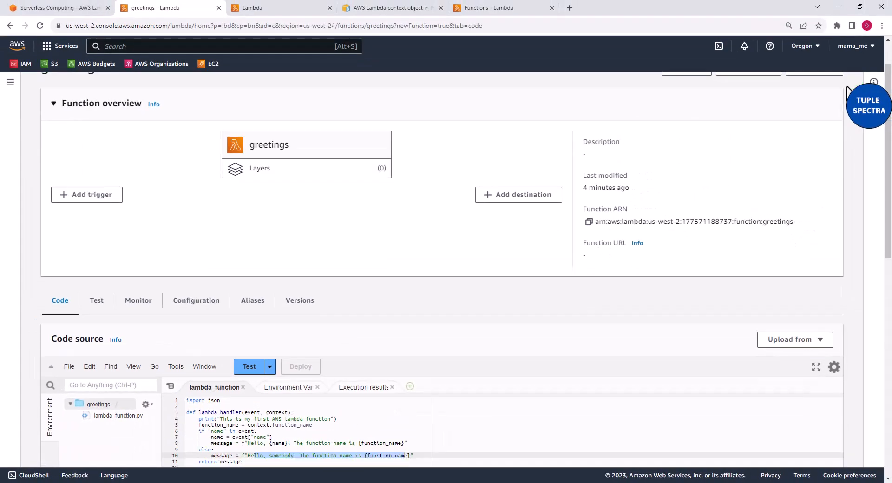
scroll(506, 308, down, 3)
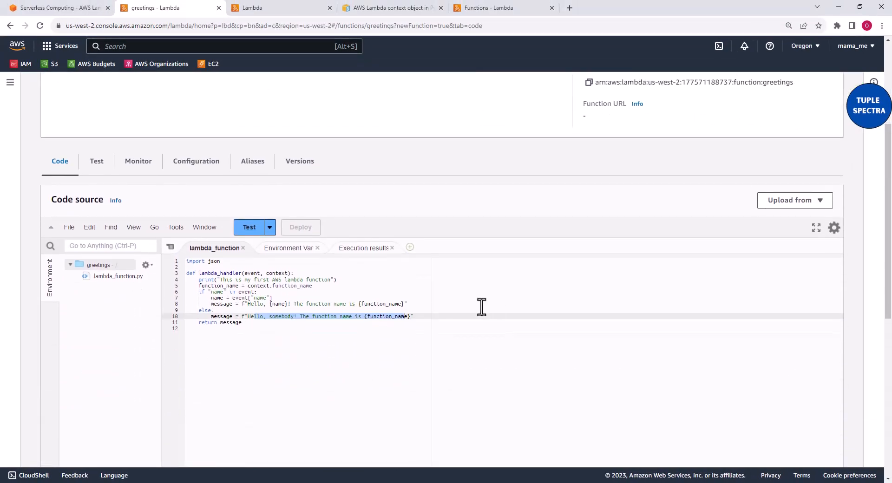
click(250, 229)
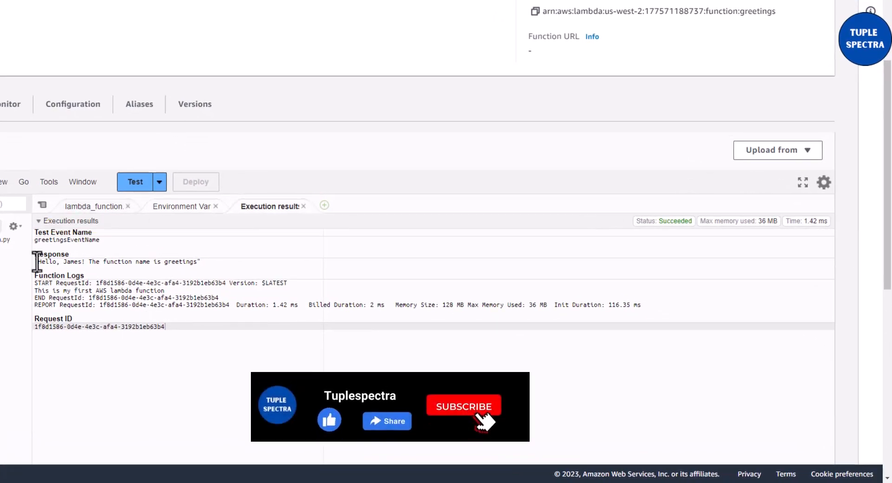
Examine the response and function logs in the execution results and compare them with the handler's print and message lines
drag(37, 261, 191, 262)
click(203, 262)
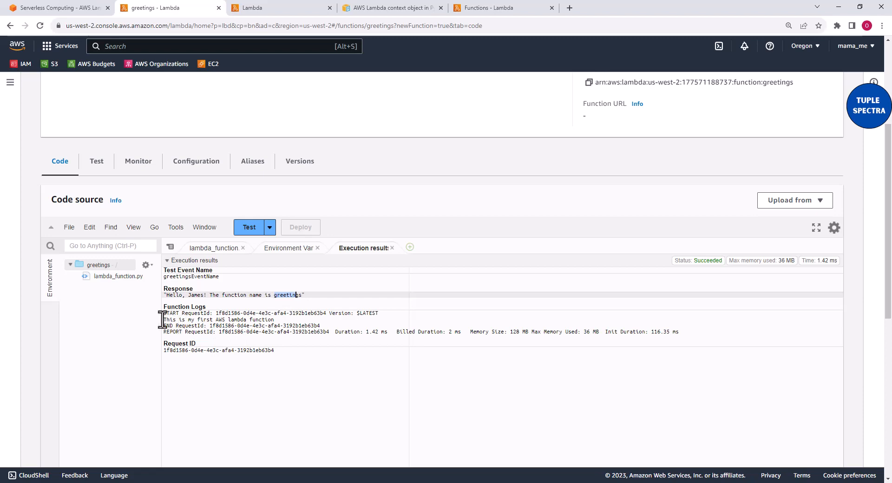
drag(162, 320, 255, 319)
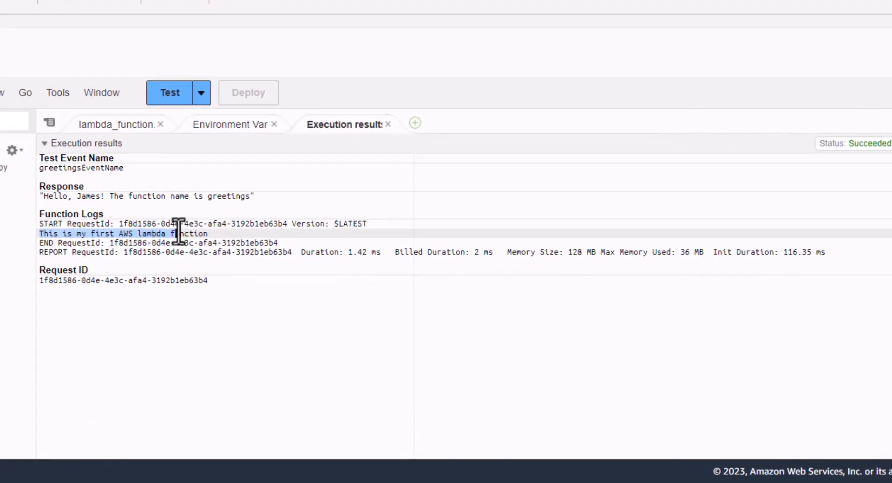
drag(179, 232, 217, 235)
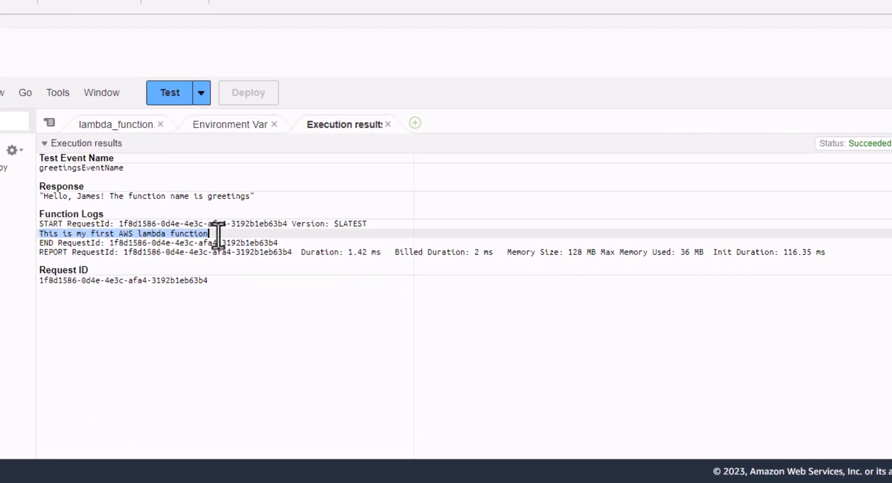
click(105, 127)
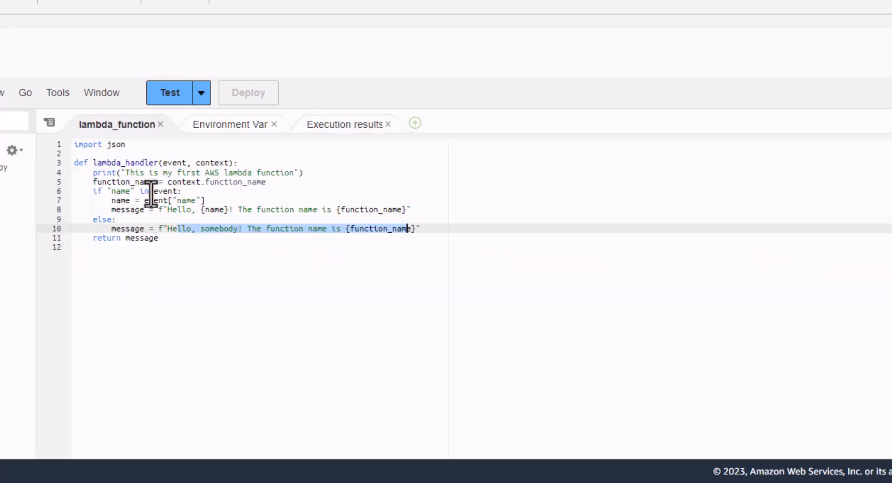
drag(93, 173, 315, 173)
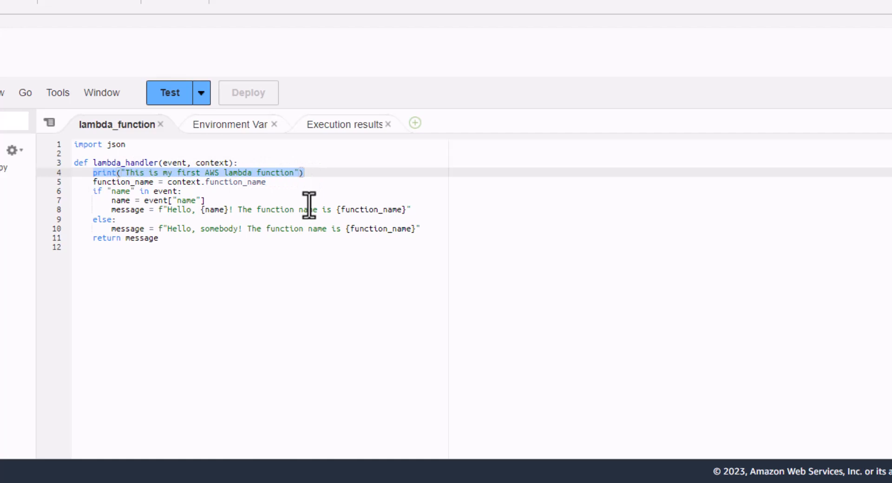
click(325, 193)
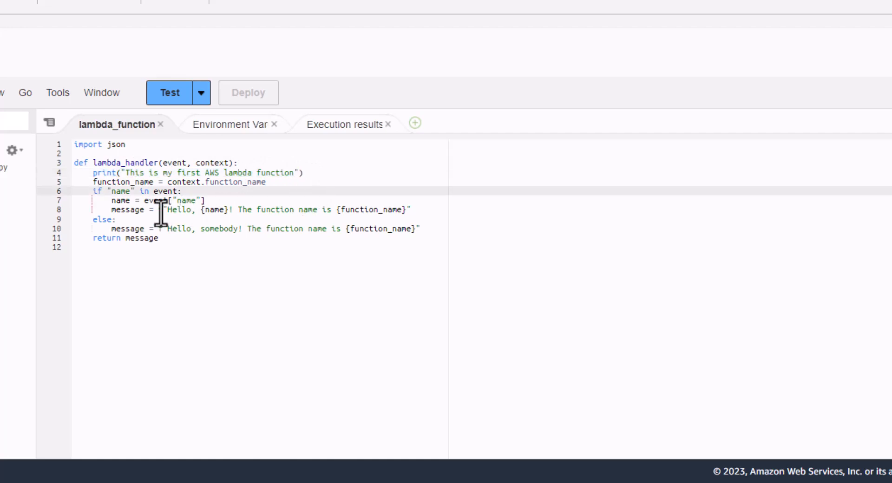
drag(161, 214, 220, 218)
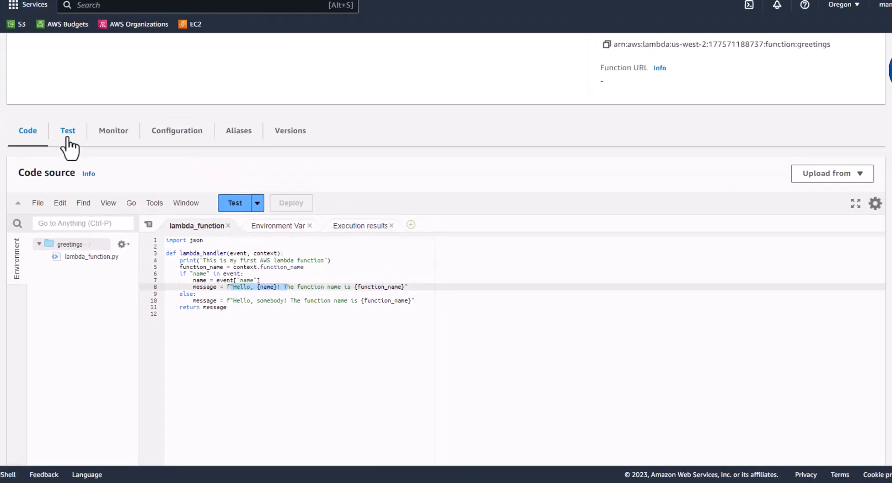
Replace the name value in the event JSON with a different first name, then save and run the test event
click(67, 137)
scroll(148, 367, down, 2)
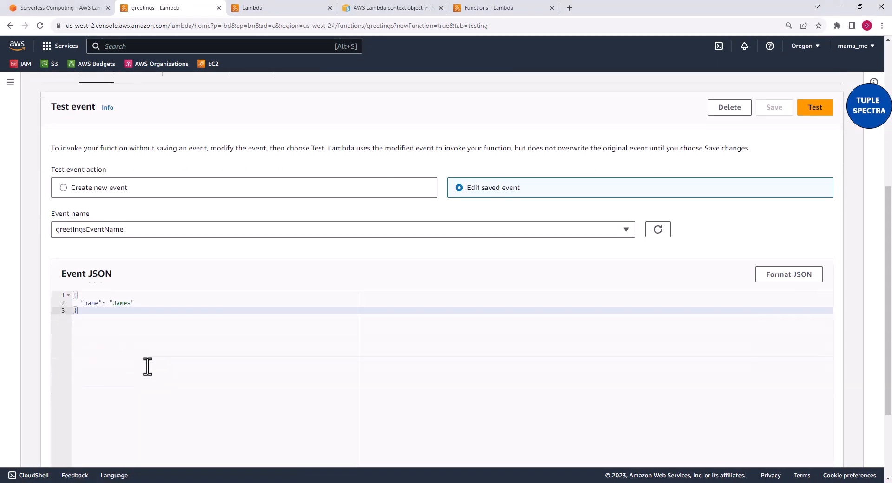
click(131, 304)
key(BackSpace)
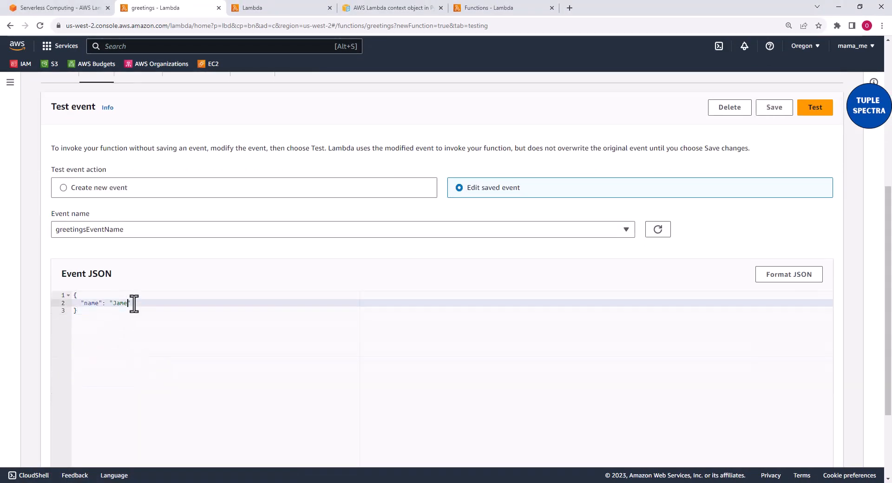
text(ohn)
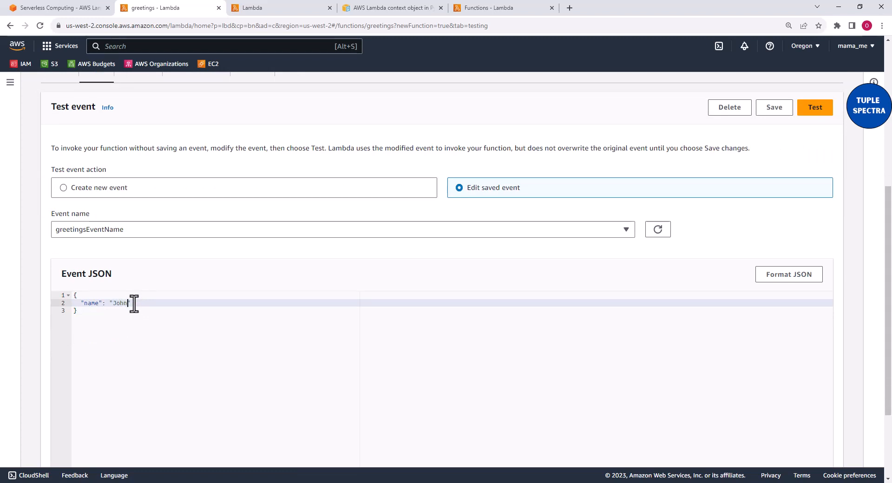
click(773, 109)
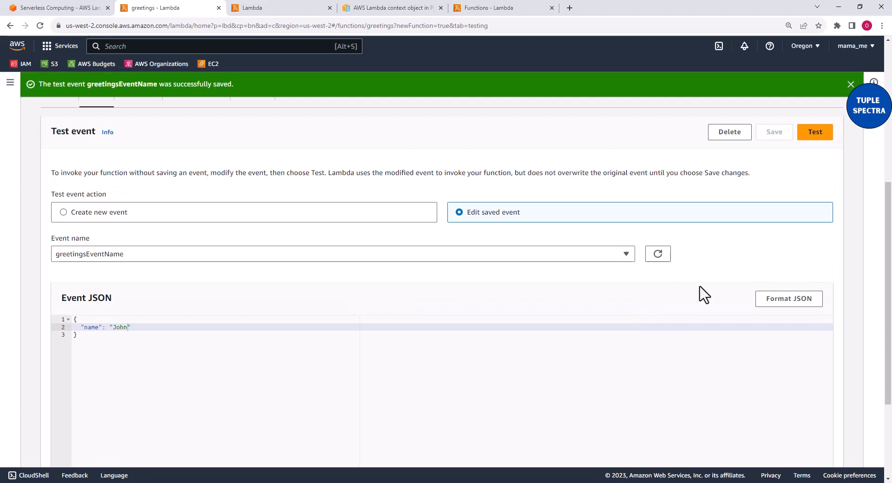
click(814, 134)
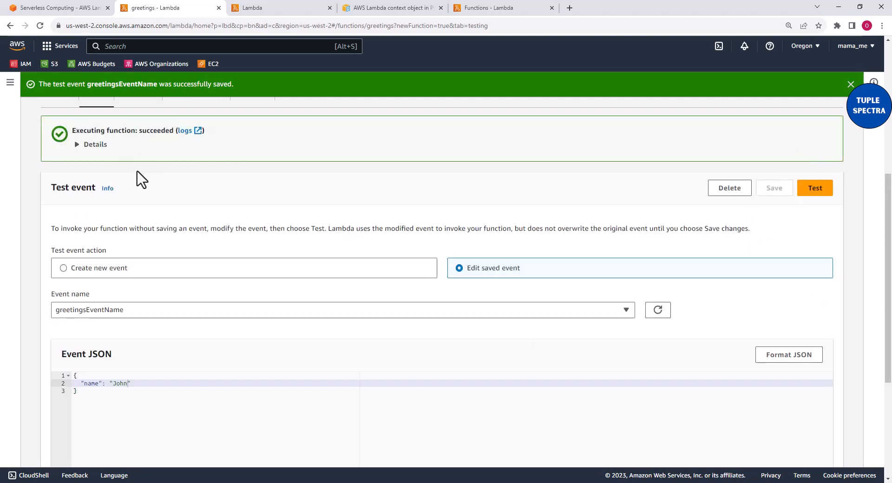
Expand the execution details and review the returned greeting, duration, configured memory and maximum memory used
scroll(142, 179, up, 1)
click(77, 191)
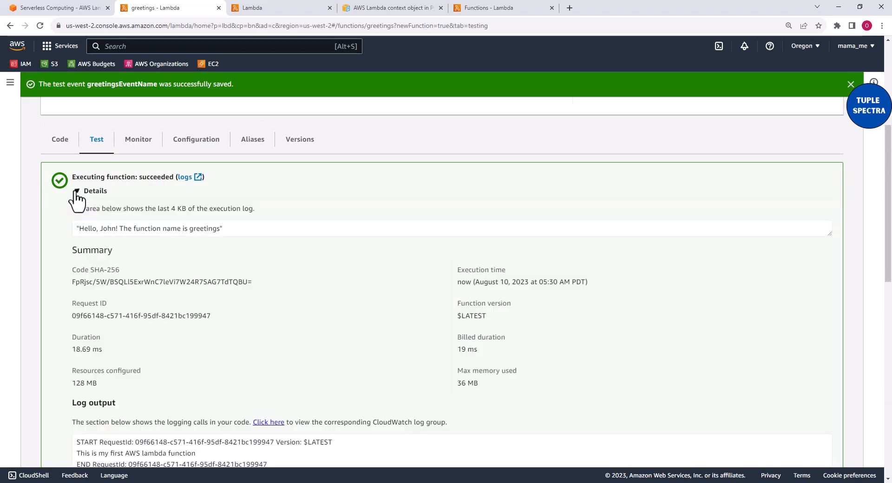
drag(74, 229, 138, 232)
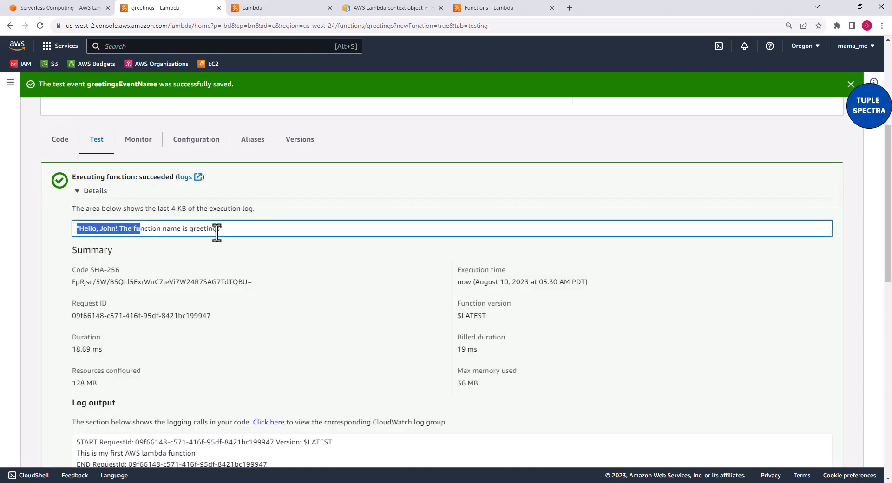
drag(237, 228, 80, 230)
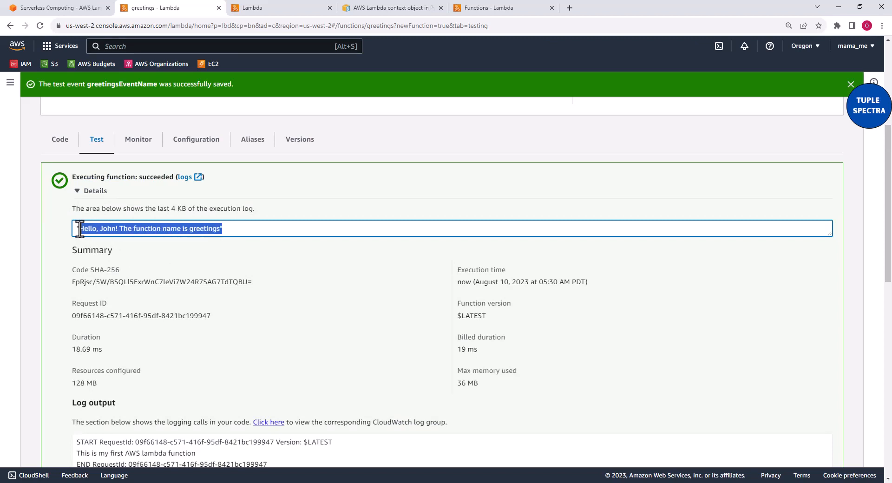
scroll(172, 302, down, 1)
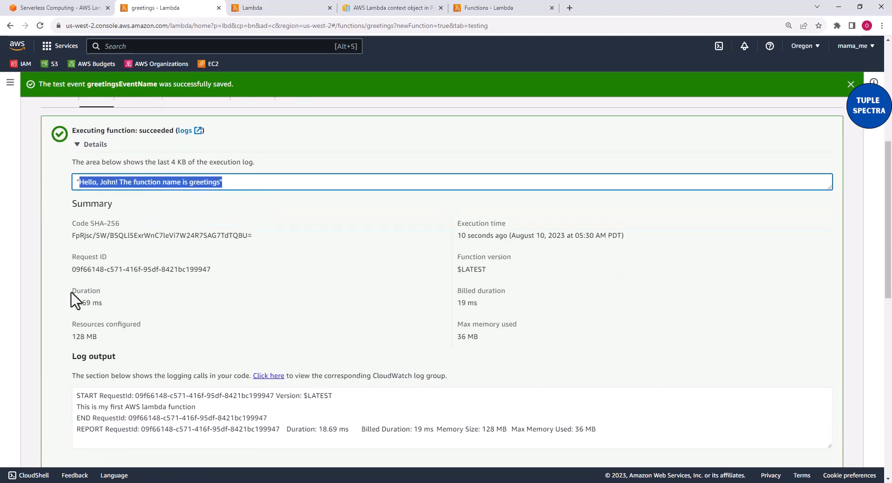
drag(72, 292, 96, 292)
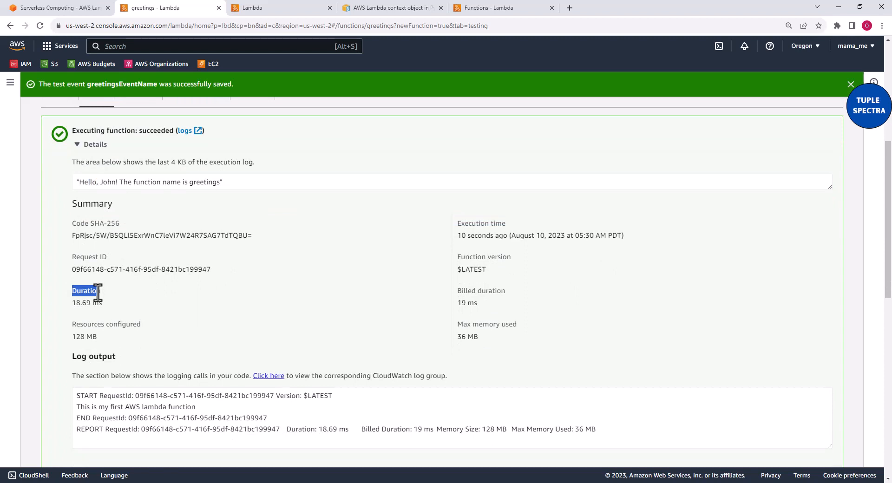
click(460, 327)
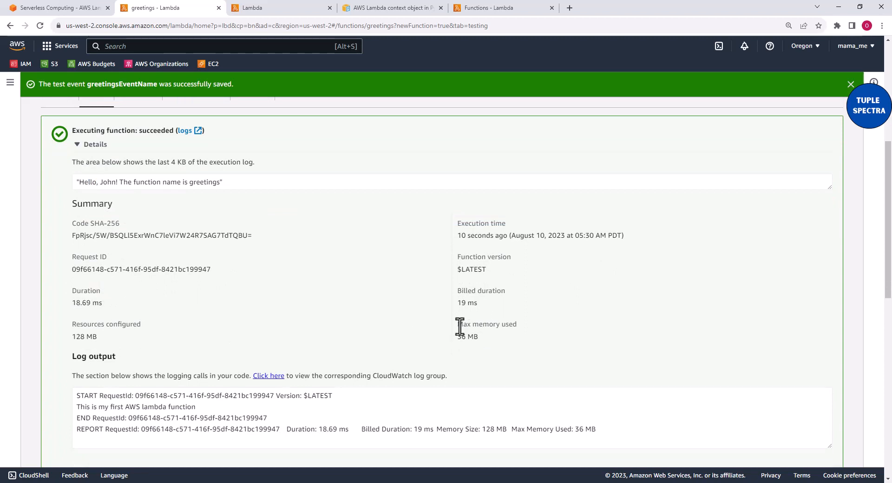
mouse_move(460, 327)
mouse_down()
mouse_move(514, 327)
mouse_move(459, 338)
mouse_up()
mouse_move(77, 327)
mouse_down()
mouse_move(134, 327)
mouse_move(74, 336)
mouse_up()
scroll(198, 320, up, 2)
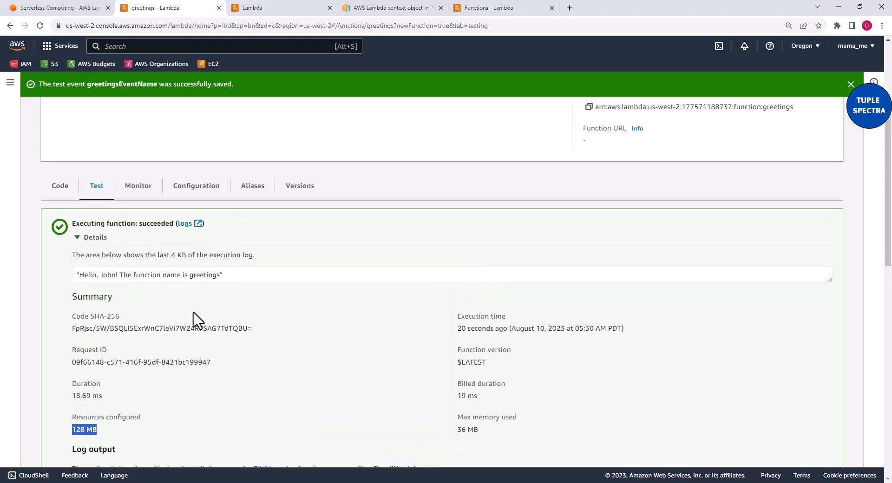
scroll(237, 325, up, 4)
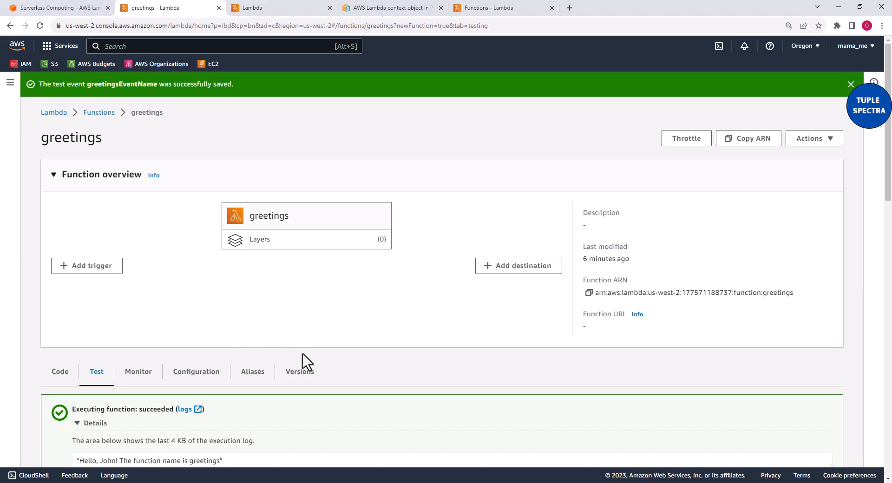
Change the "name" key in the greetingsEventName event JSON to "nam" and save the test event
scroll(300, 348, down, 5)
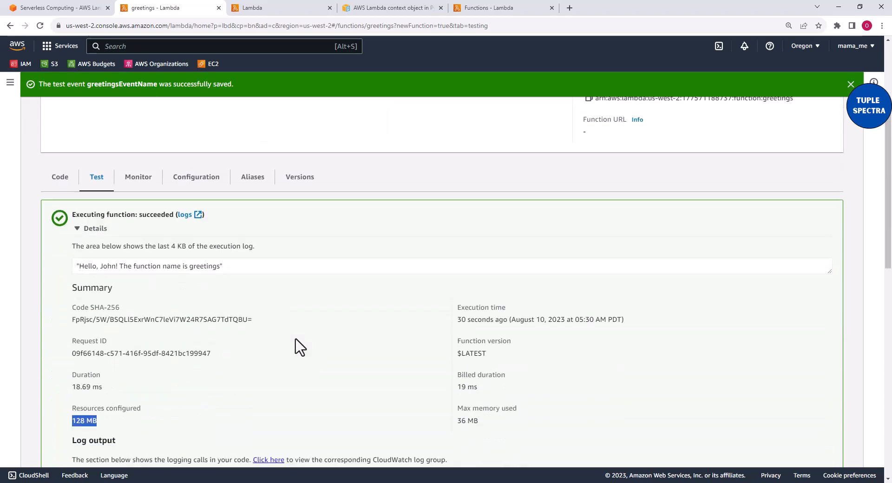
scroll(305, 347, down, 13)
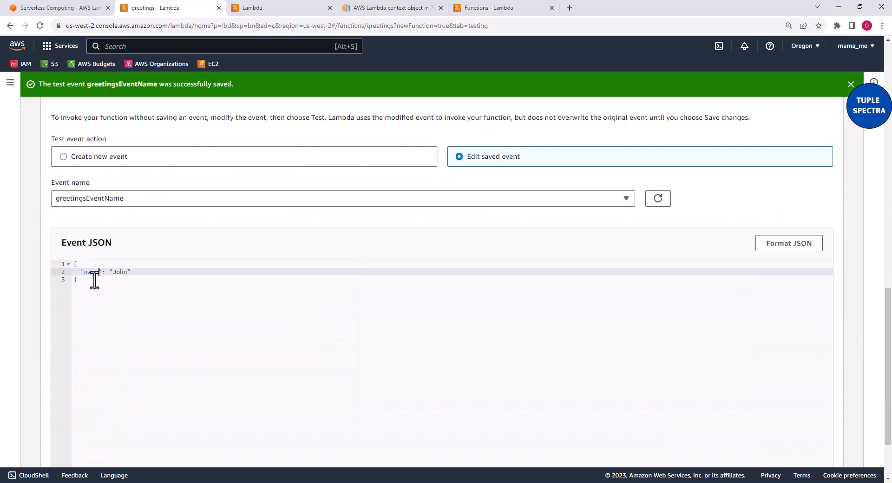
key(BackSpace)
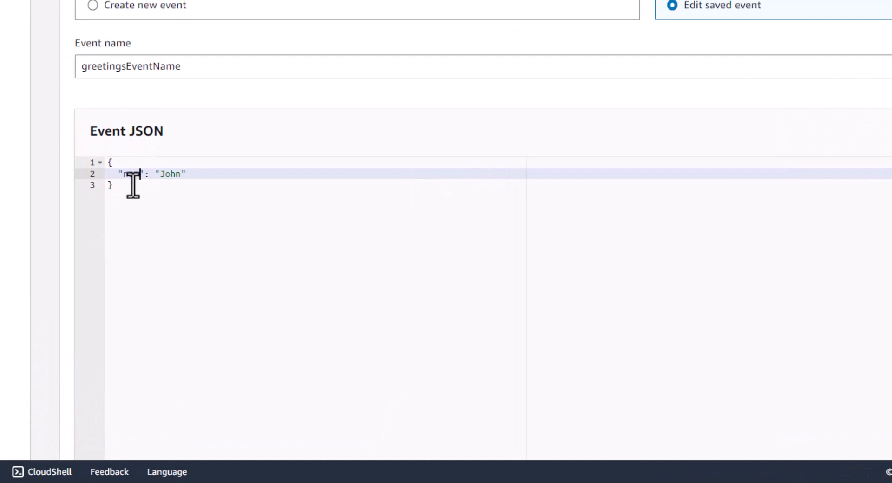
scroll(696, 293, up, 5)
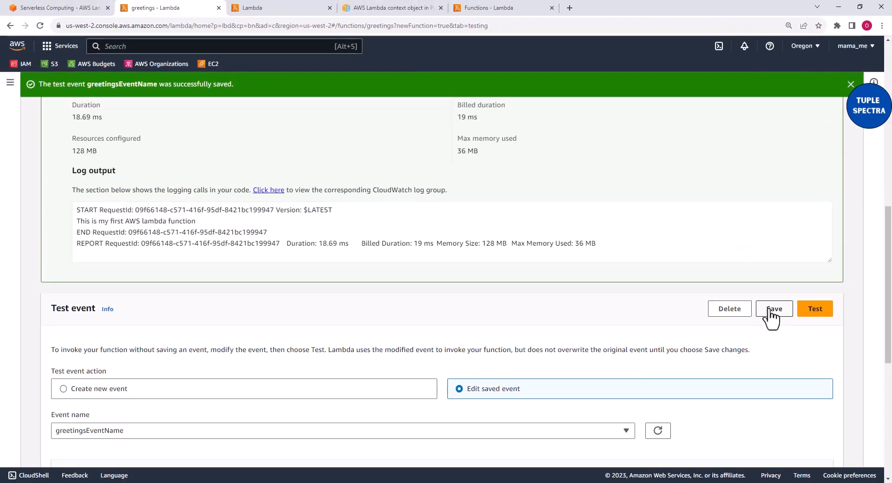
click(770, 312)
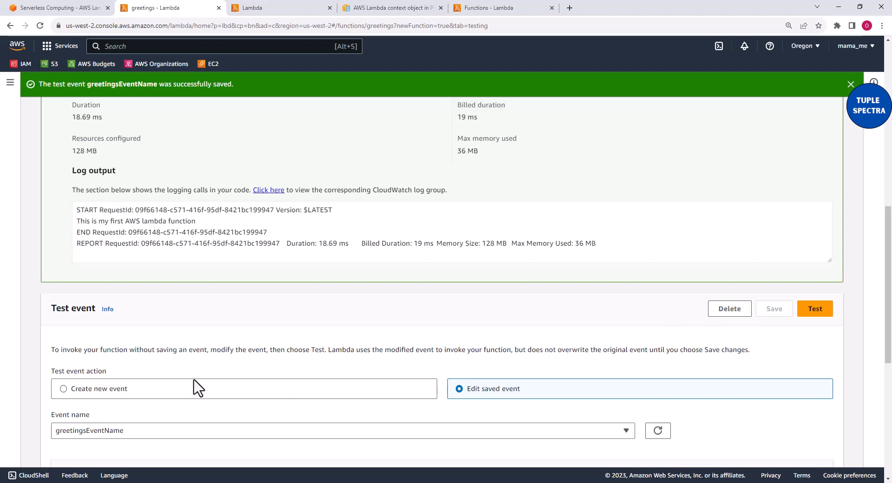
Open lambda_function in the code editor and review the message in the handler's else branch
scroll(194, 389, up, 9)
click(60, 284)
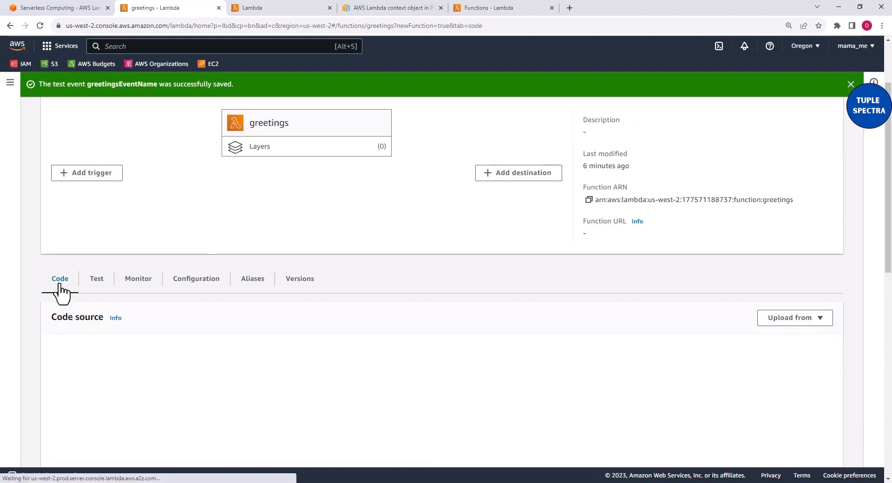
scroll(279, 385, down, 3)
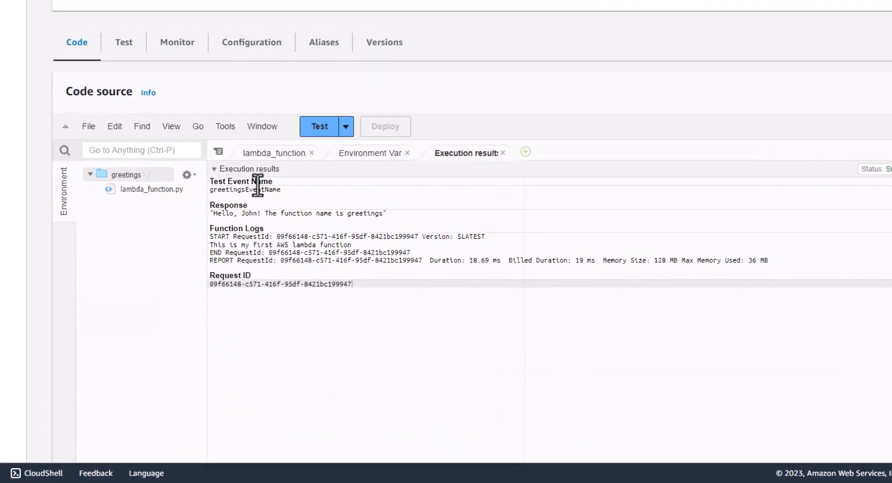
click(275, 153)
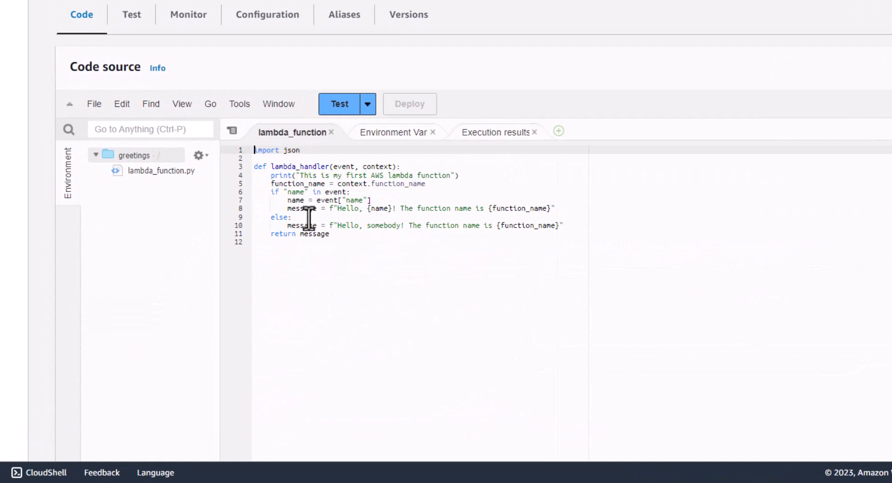
click(284, 225)
click(344, 232)
drag(339, 225, 601, 208)
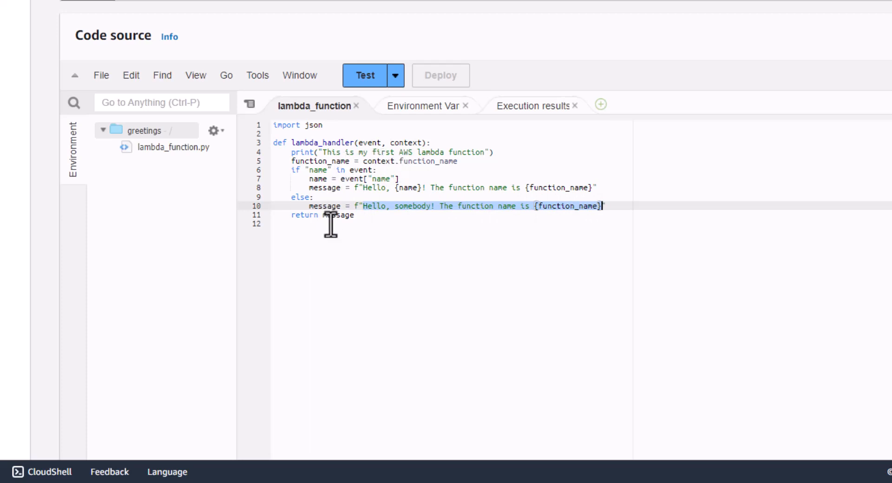
Run the greetings function from the code editor with greetingsEventName and check the response against the else message
click(366, 76)
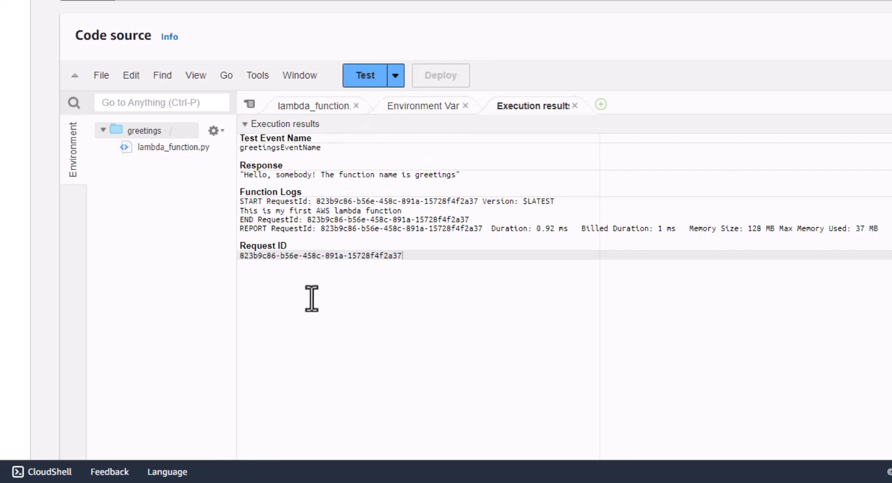
drag(244, 174, 461, 185)
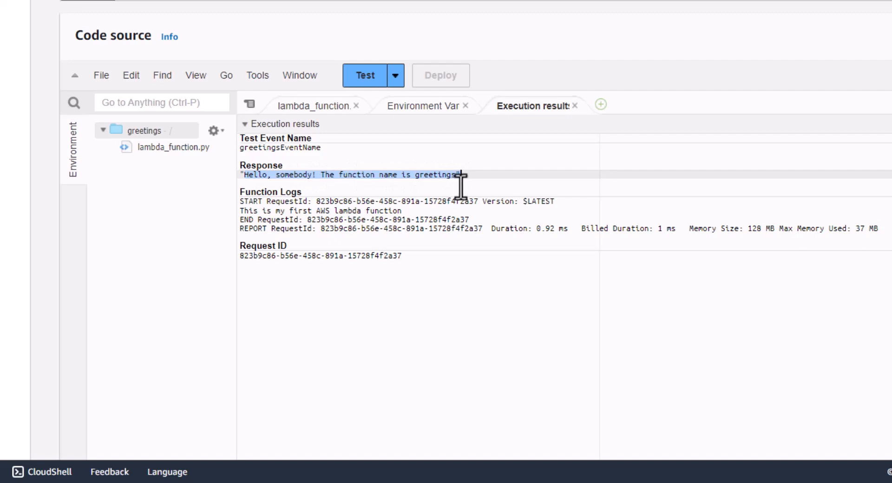
click(379, 186)
Compare the "nam" key in the saved event JSON with the "name" key that the handler's if condition expects
scroll(122, 77, up, 2)
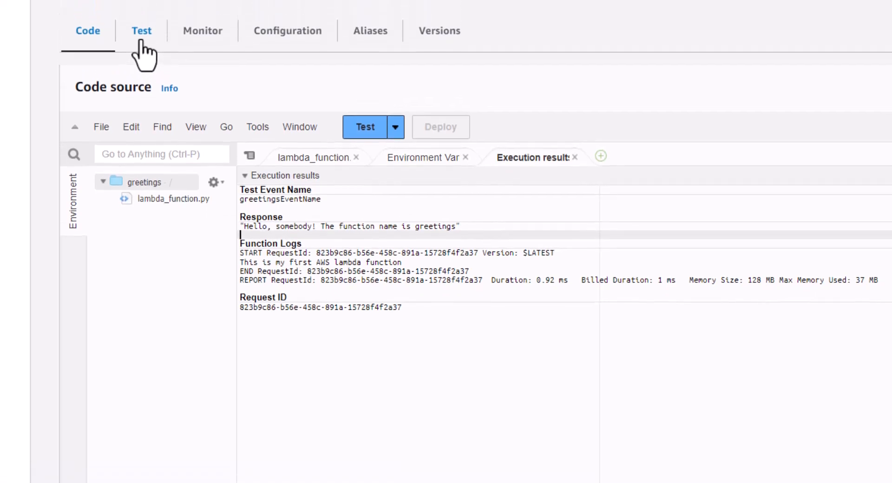
click(139, 64)
scroll(303, 411, down, 6)
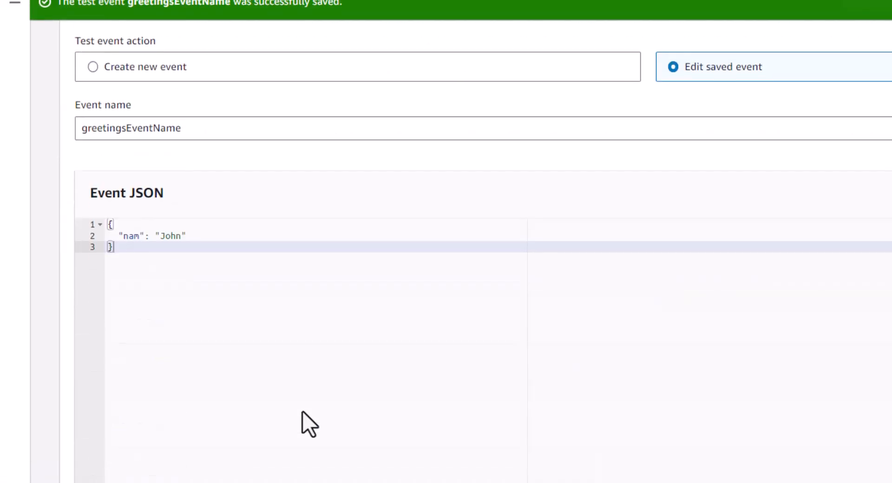
scroll(295, 412, up, 3)
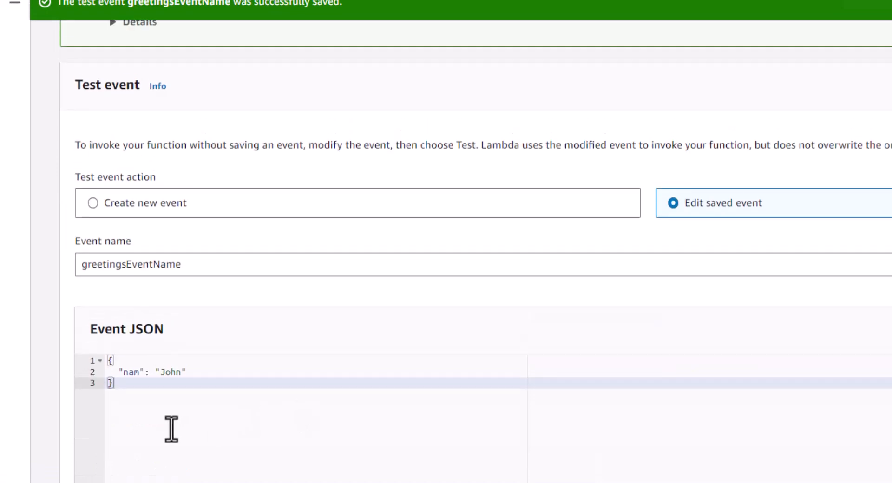
double_click(135, 372)
scroll(186, 442, up, 5)
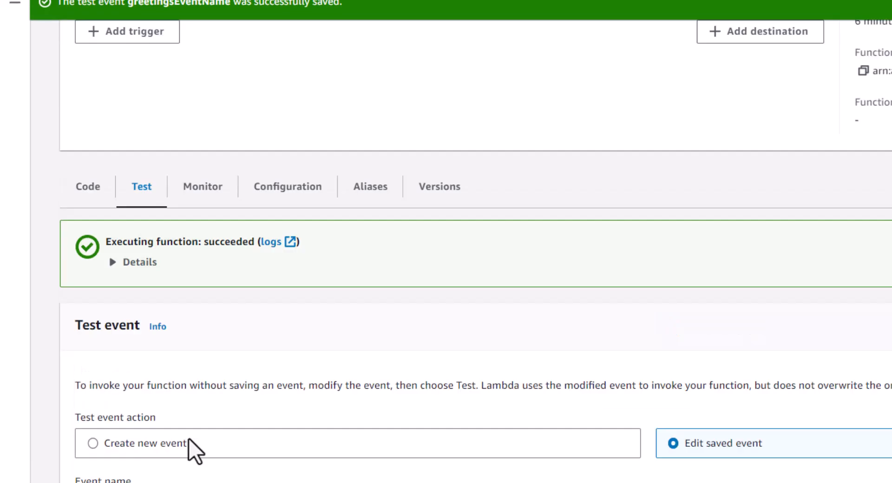
click(112, 220)
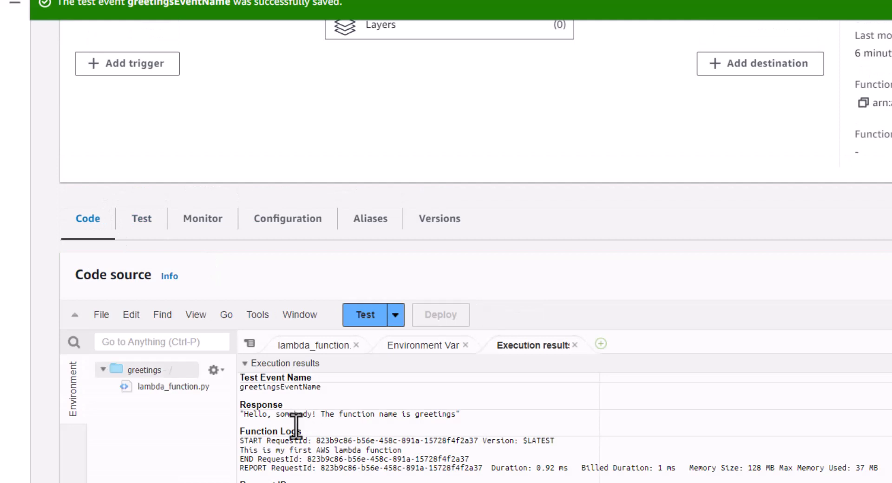
click(312, 346)
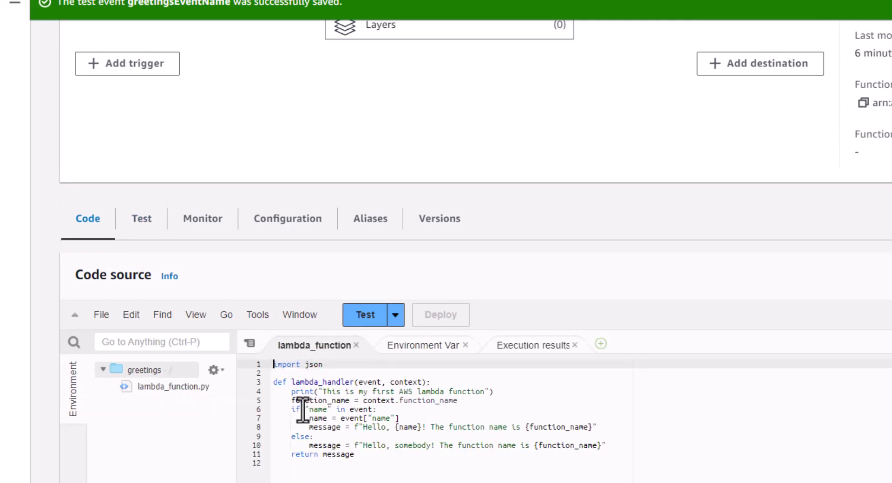
double_click(318, 409)
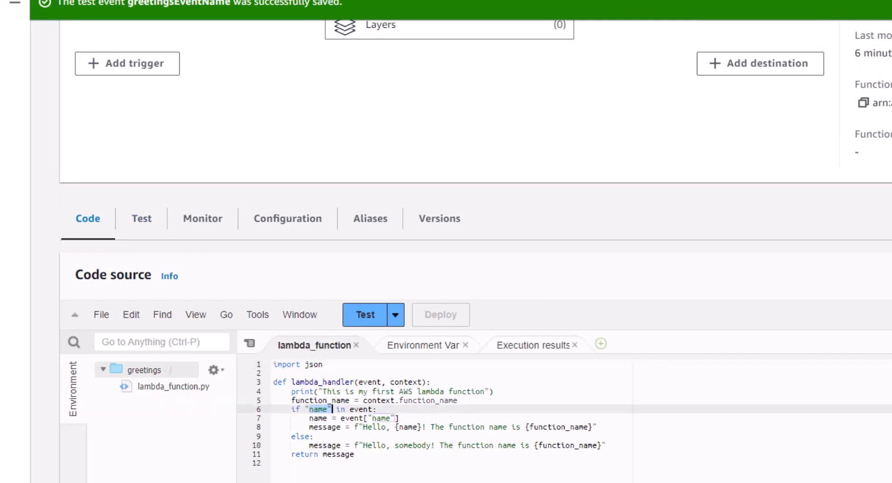
click(144, 221)
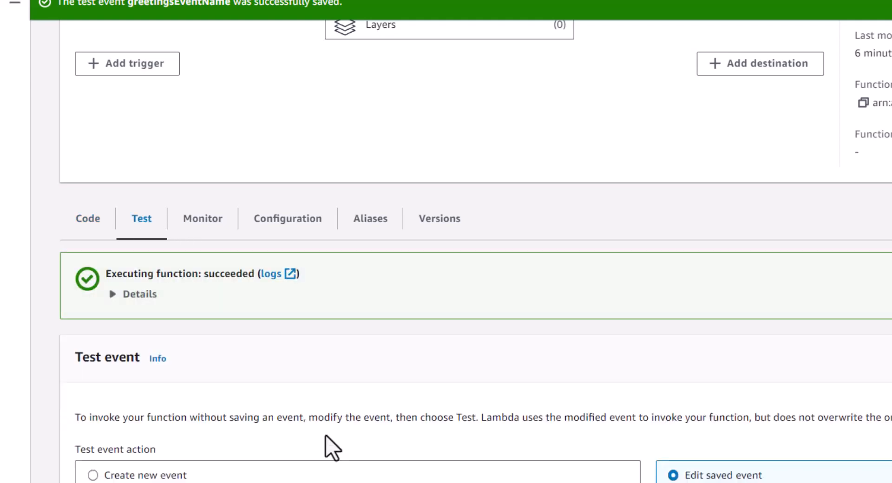
scroll(325, 436, down, 5)
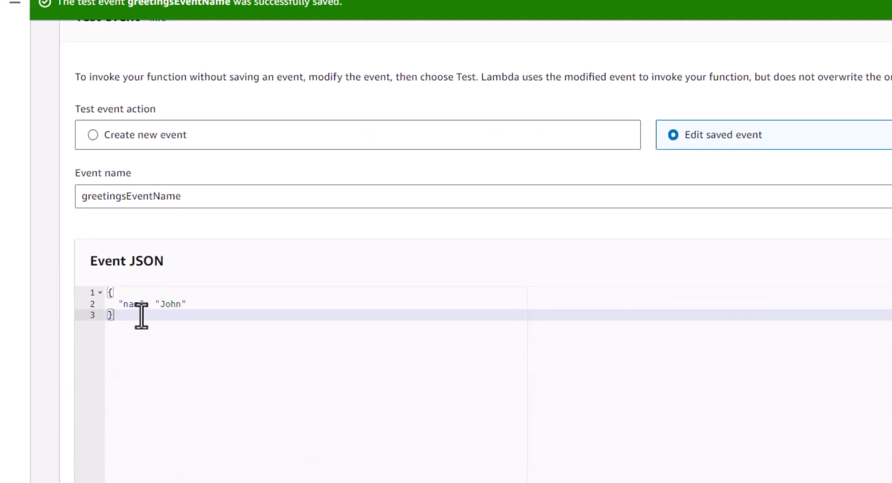
scroll(194, 418, up, 3)
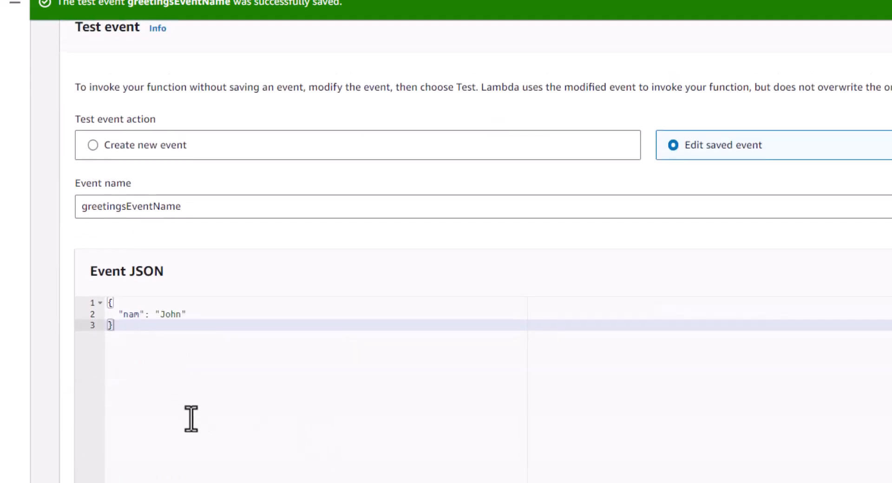
scroll(194, 422, up, 2)
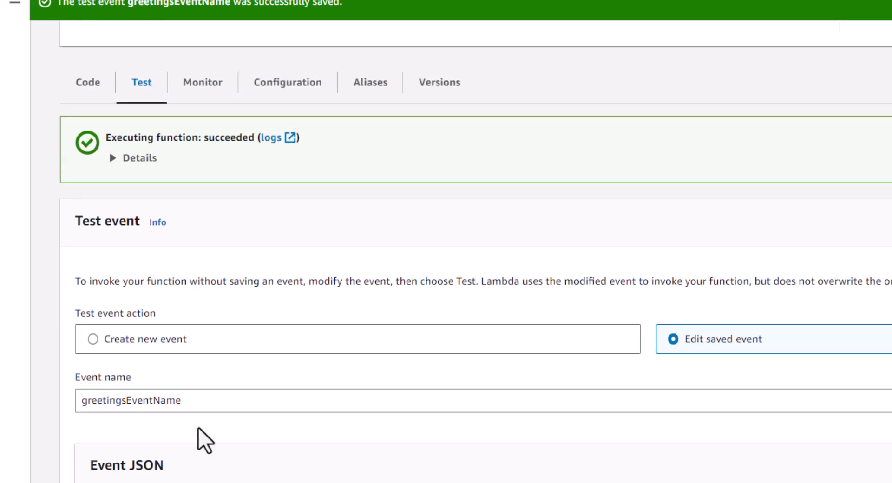